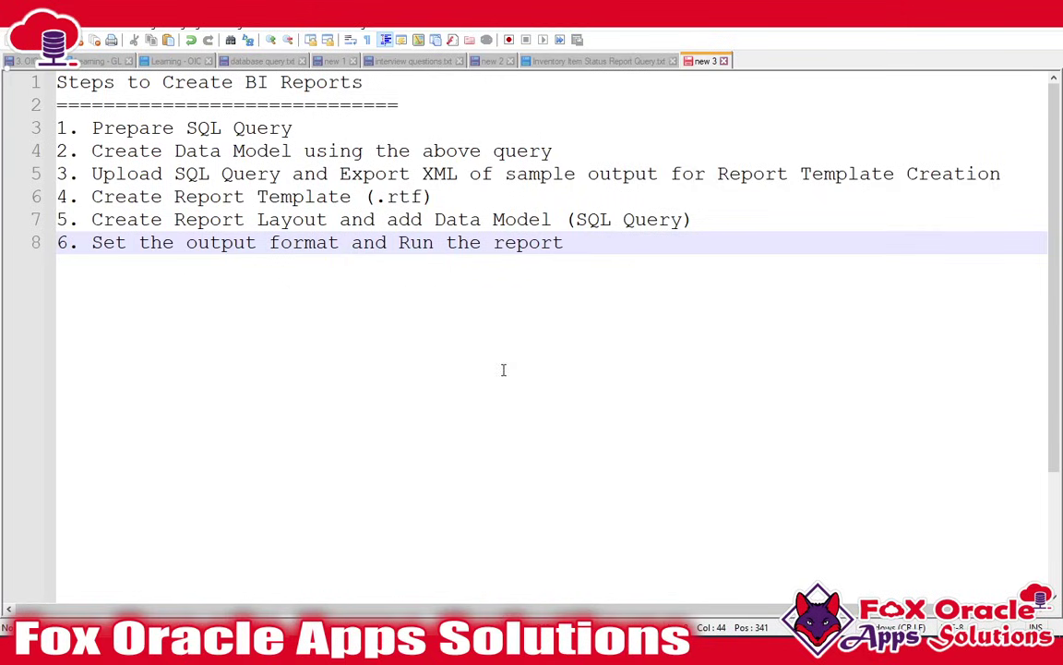
# - Review the listed steps for creating BI reports, from preparing the SQL query to running the report
pyautogui.moveTo(91, 127); pyautogui.dragTo(296, 126)
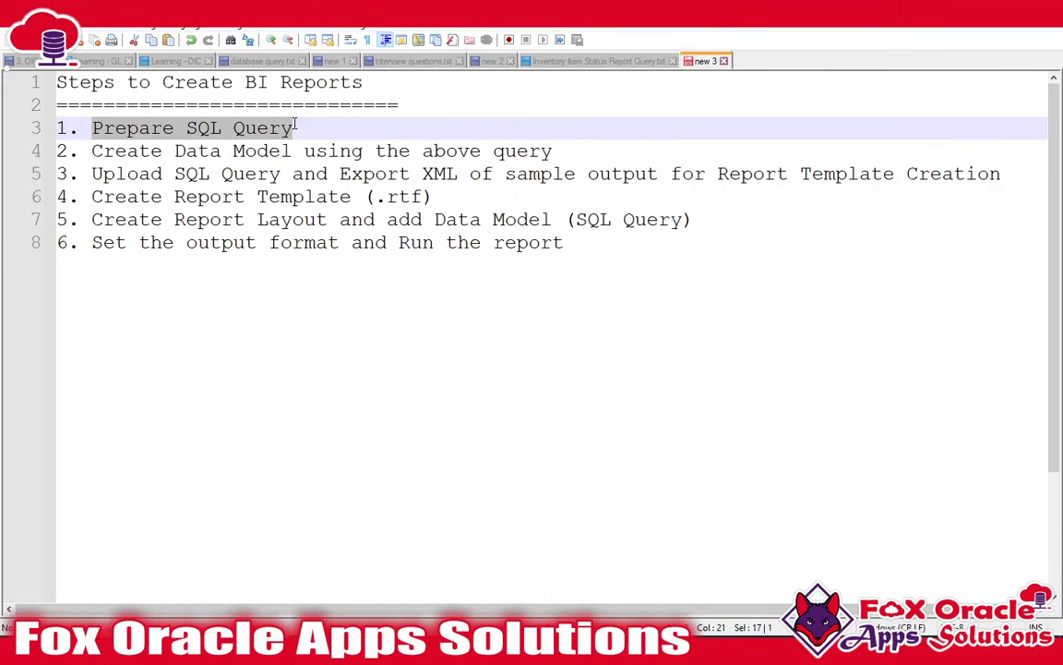
pyautogui.moveTo(92, 173); pyautogui.dragTo(286, 172)
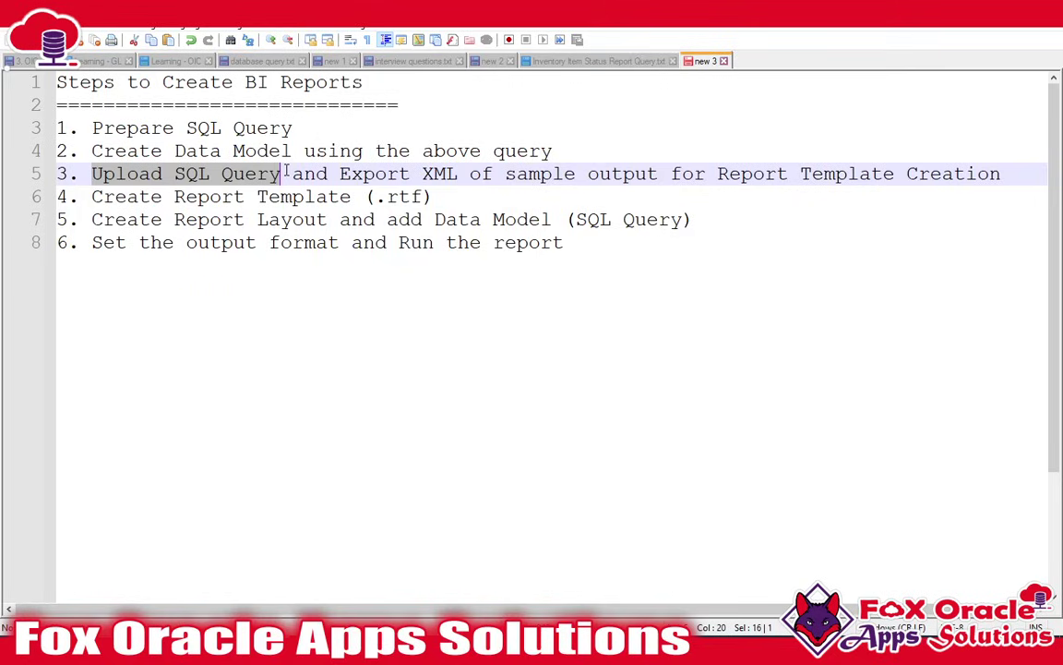
pyautogui.moveTo(91, 196); pyautogui.dragTo(349, 201)
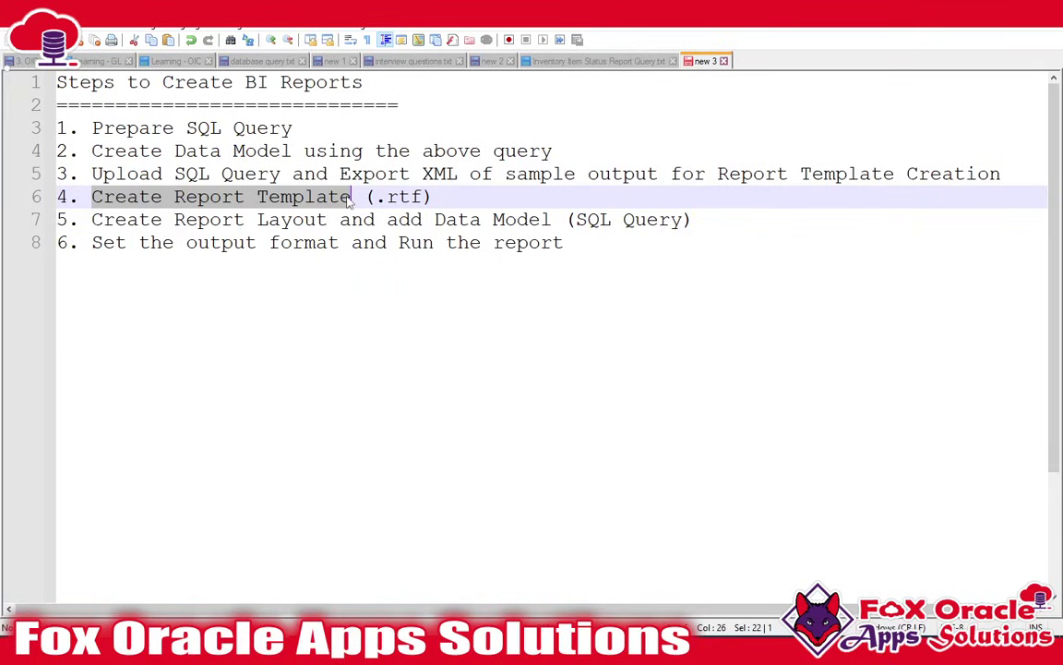
pyautogui.moveTo(445, 219); pyautogui.dragTo(517, 220)
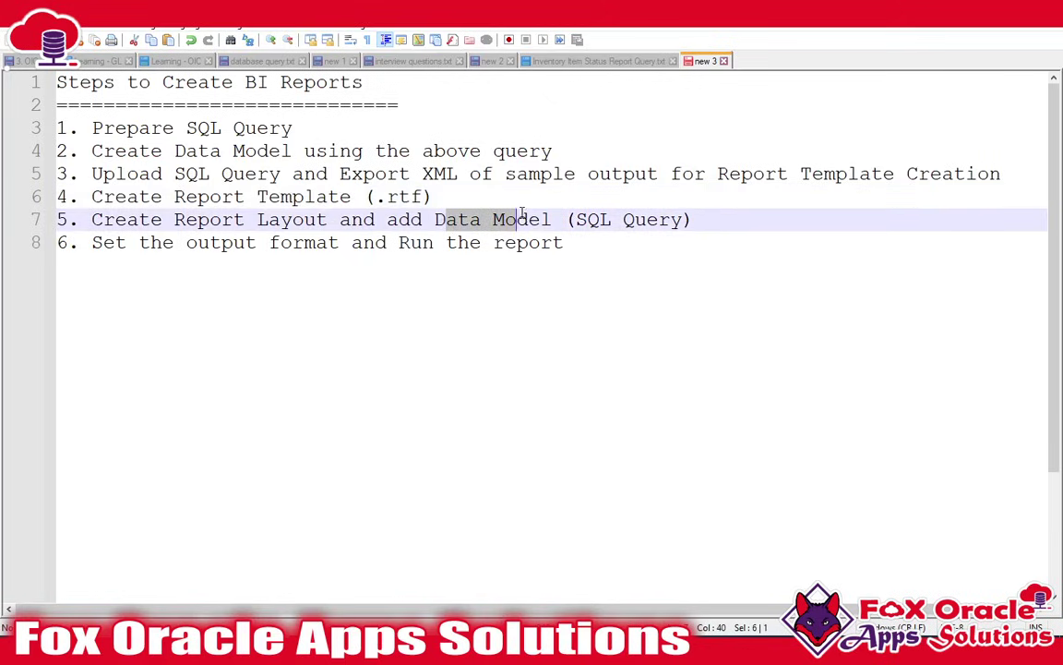
pyautogui.moveTo(176, 152); pyautogui.dragTo(314, 153)
pyautogui.click(274, 255)
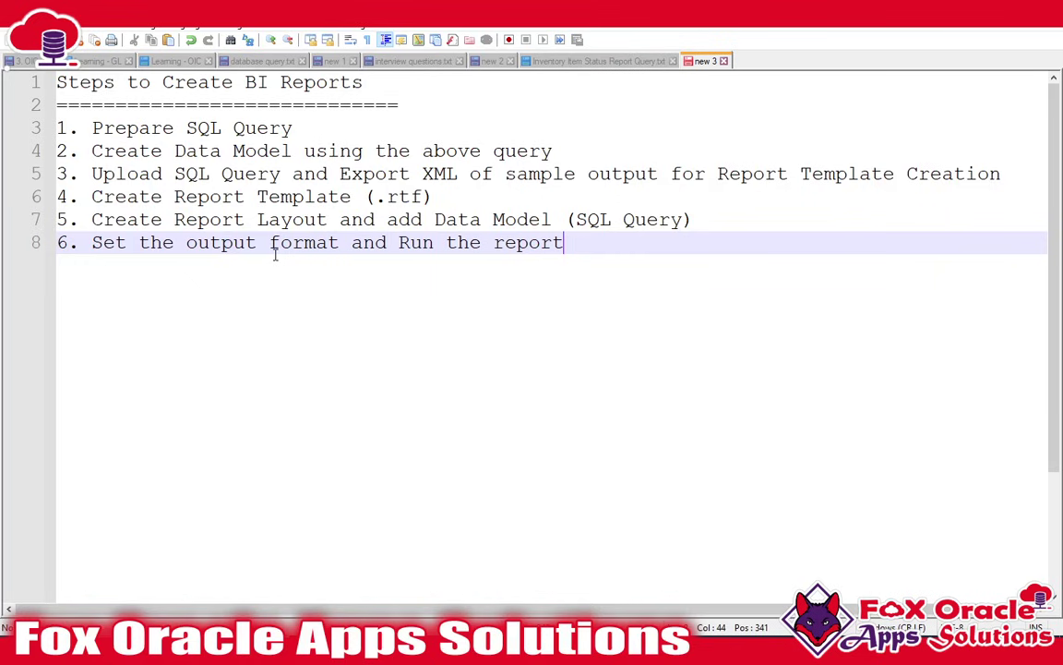
# - Look through the query in Inventory Item Status Report Query.txt, then return to the data model step in the list of report steps
pyautogui.click(544, 61)
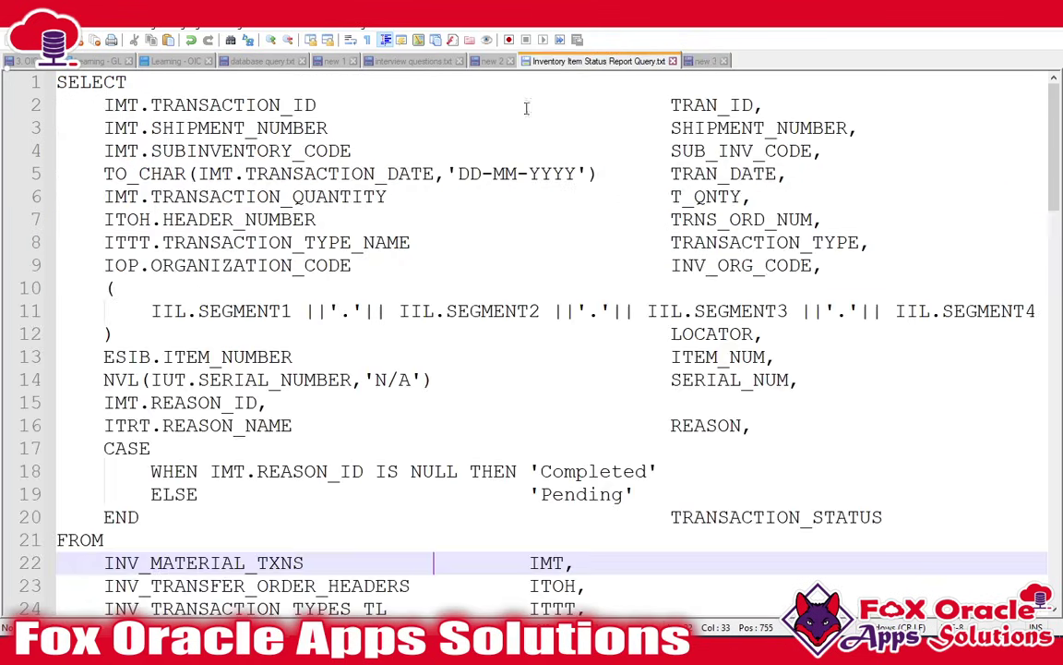
pyautogui.hotkey('ctrl', 'Home')
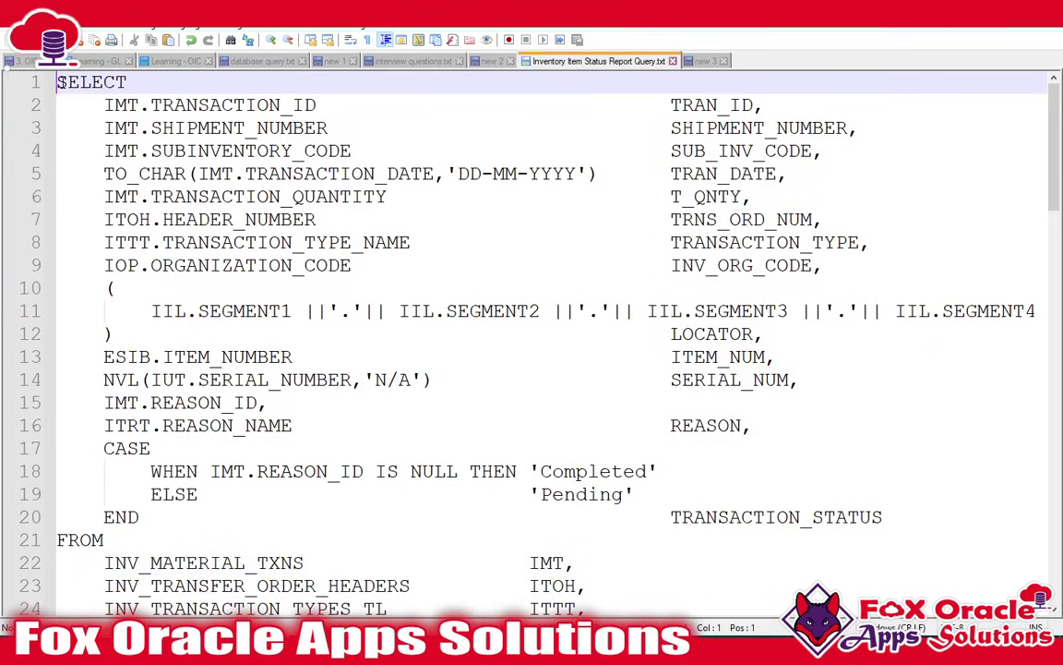
pyautogui.scroll(-2, 323, 242)
pyautogui.scroll(-11, 323, 242)
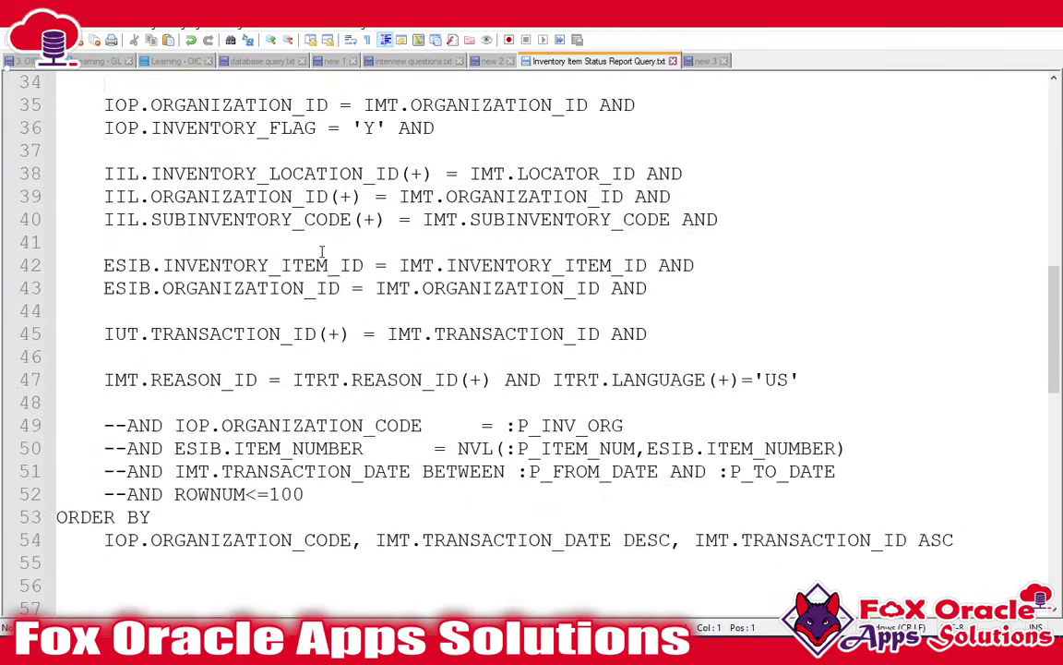
pyautogui.scroll(13, 384, 338)
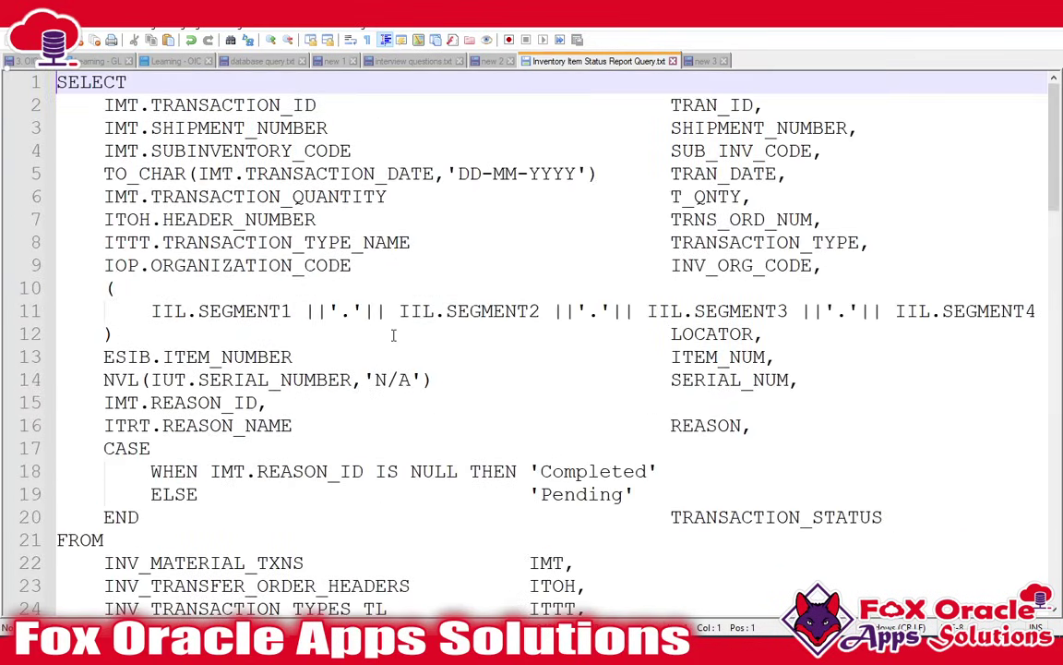
pyautogui.click(694, 62)
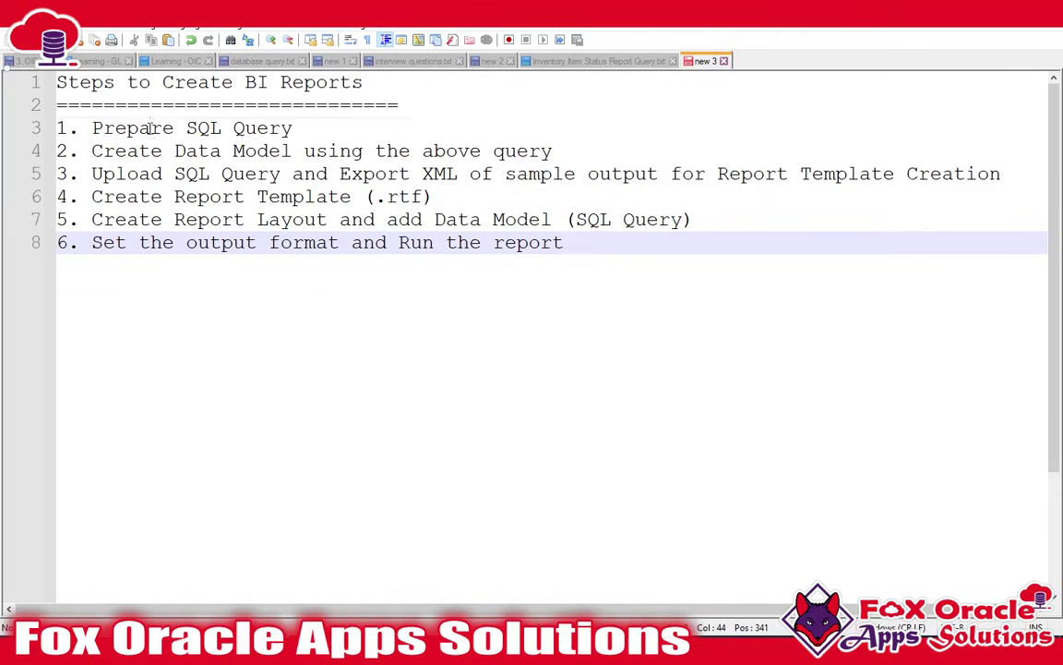
pyautogui.click(267, 127)
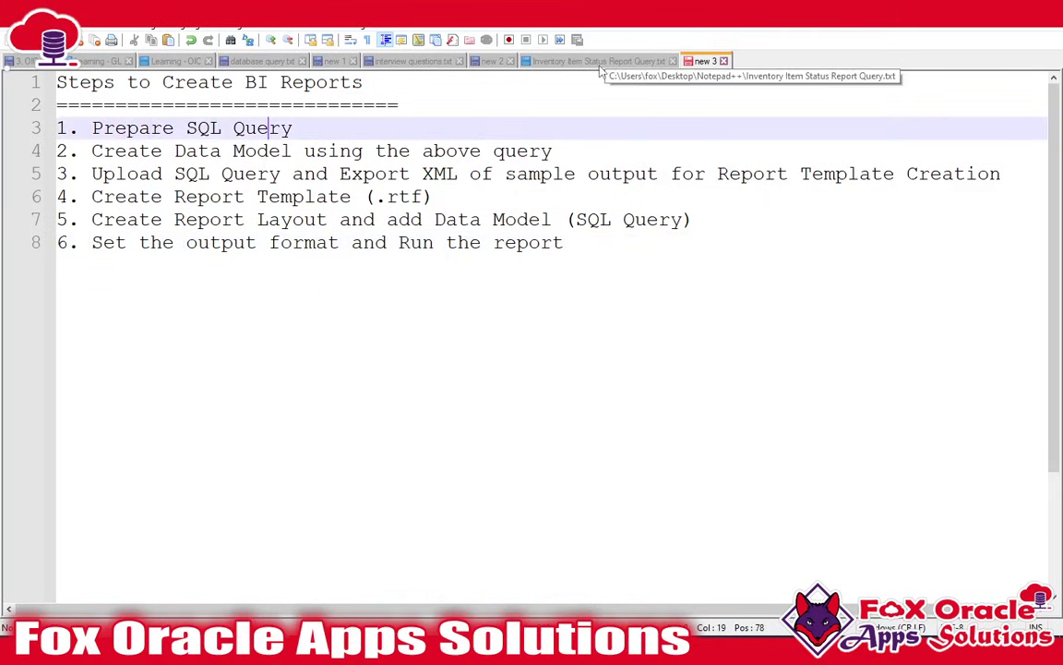
pyautogui.moveTo(174, 151); pyautogui.dragTo(295, 154)
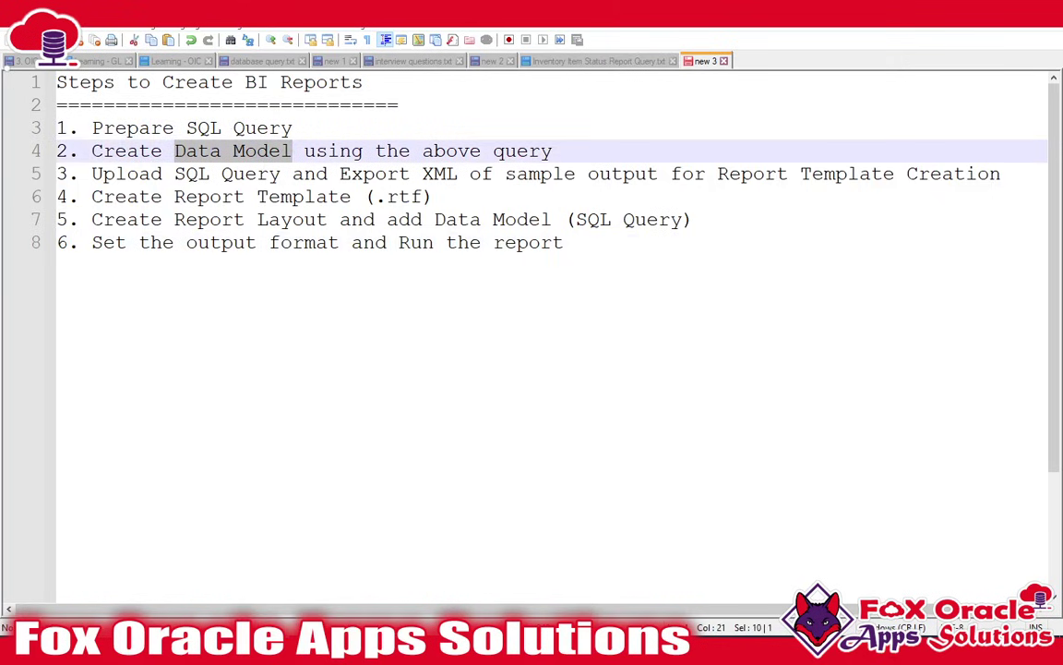
# - Switch to the browser and duplicate the Oracle Applications home page tab
pyautogui.hotkey('alt', 'Tab')
pyautogui.scroll(-5, 433, 295)
pyautogui.scroll(5, 434, 295)
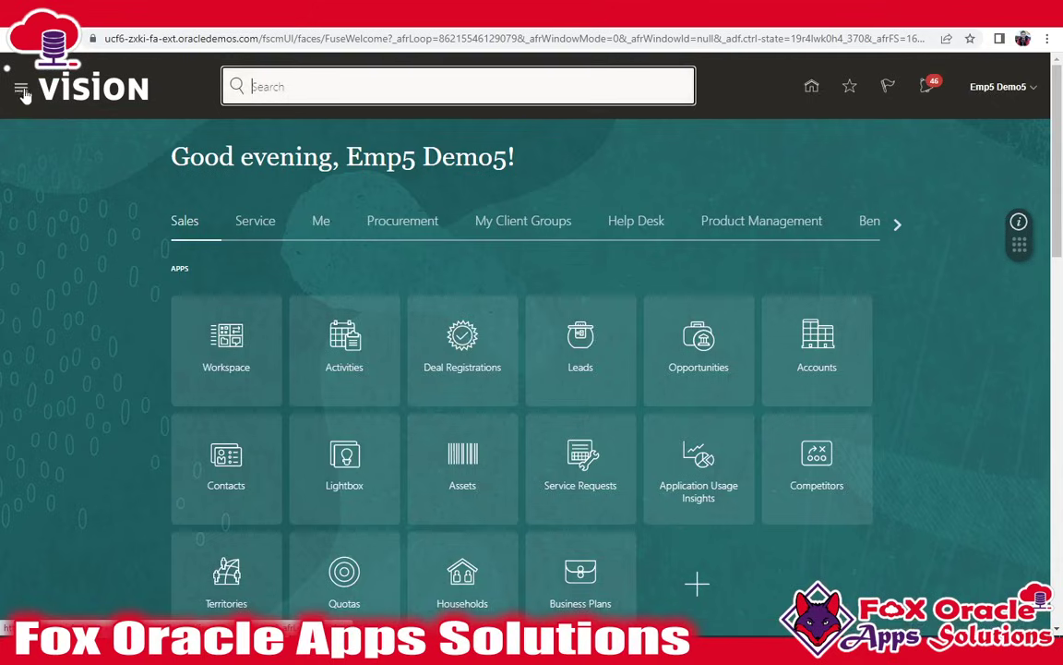
pyautogui.rightClick(441, 14)
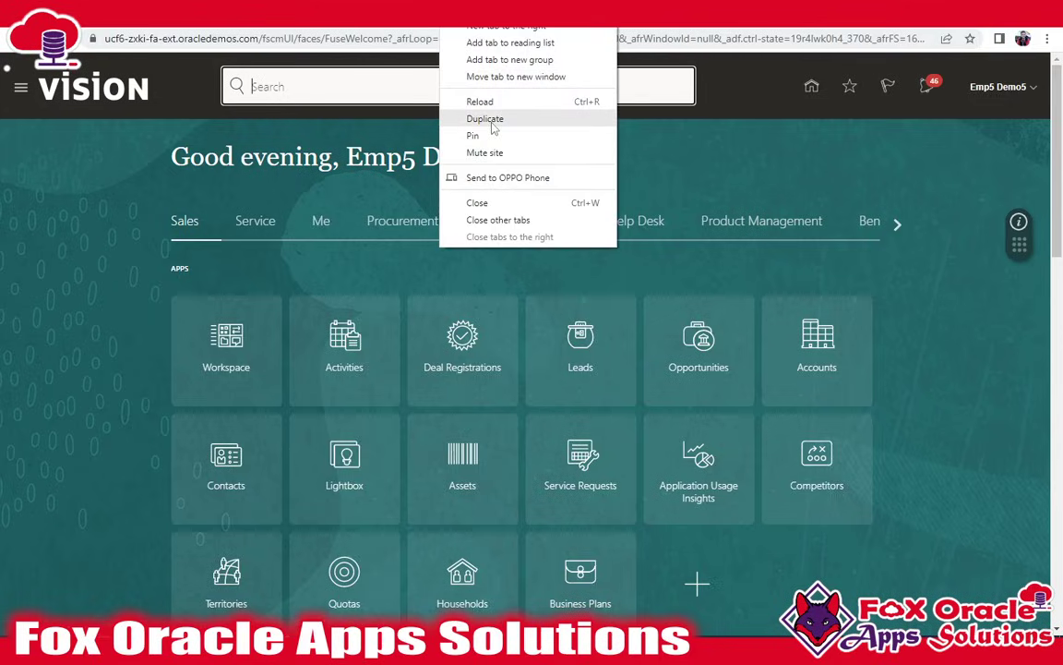
pyautogui.click(490, 120)
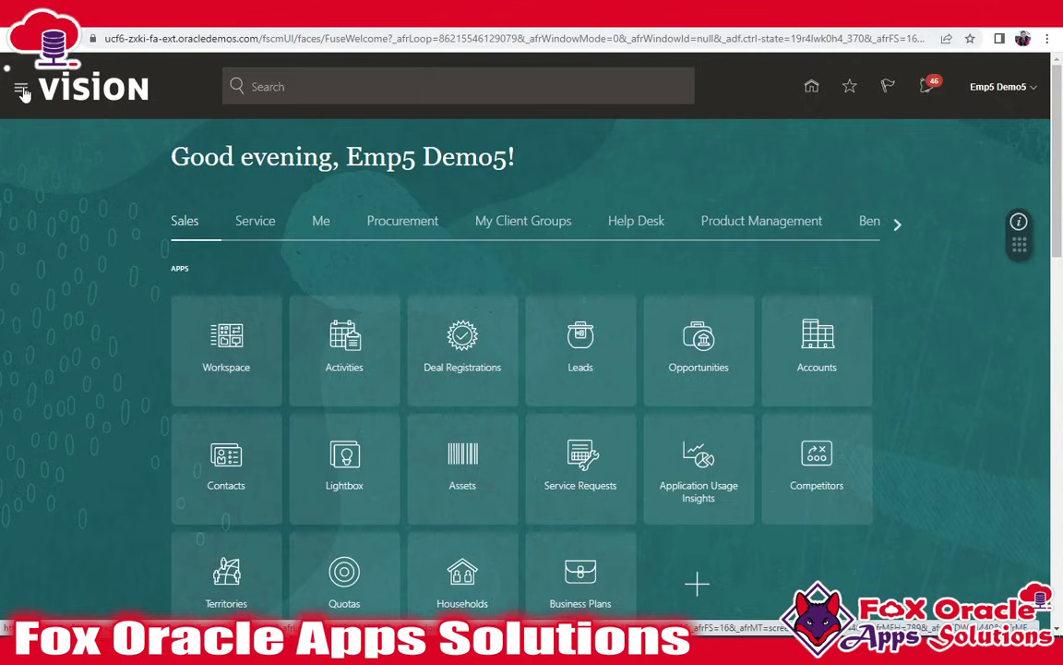
# - Open the Reports and Analytics work area among the application's tools
pyautogui.click(20, 91)
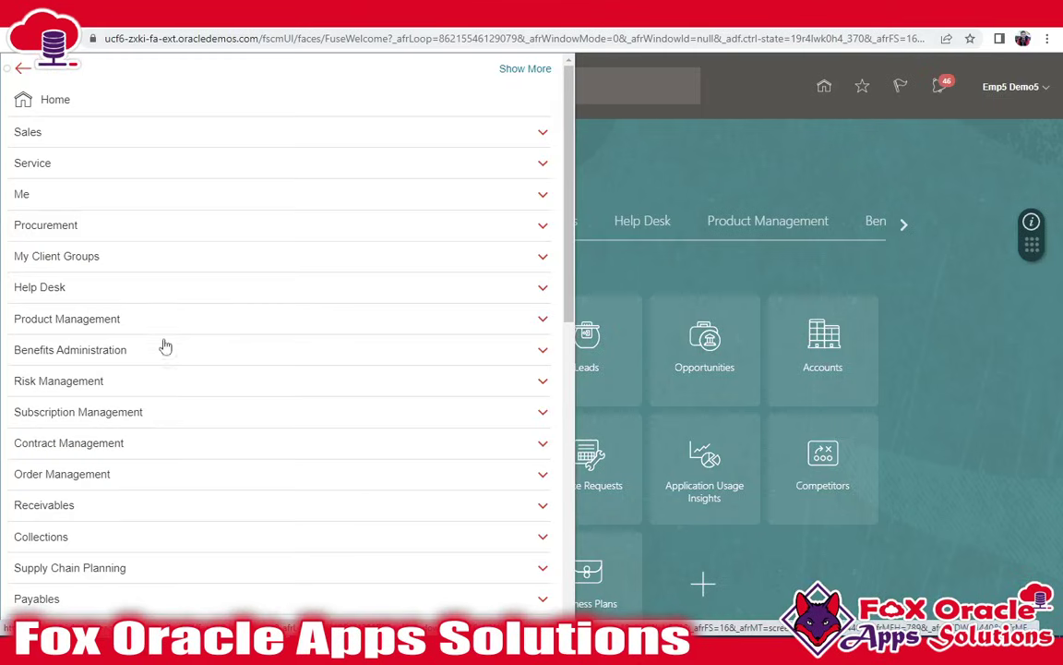
pyautogui.scroll(-5, 157, 369)
pyautogui.scroll(-2, 266, 373)
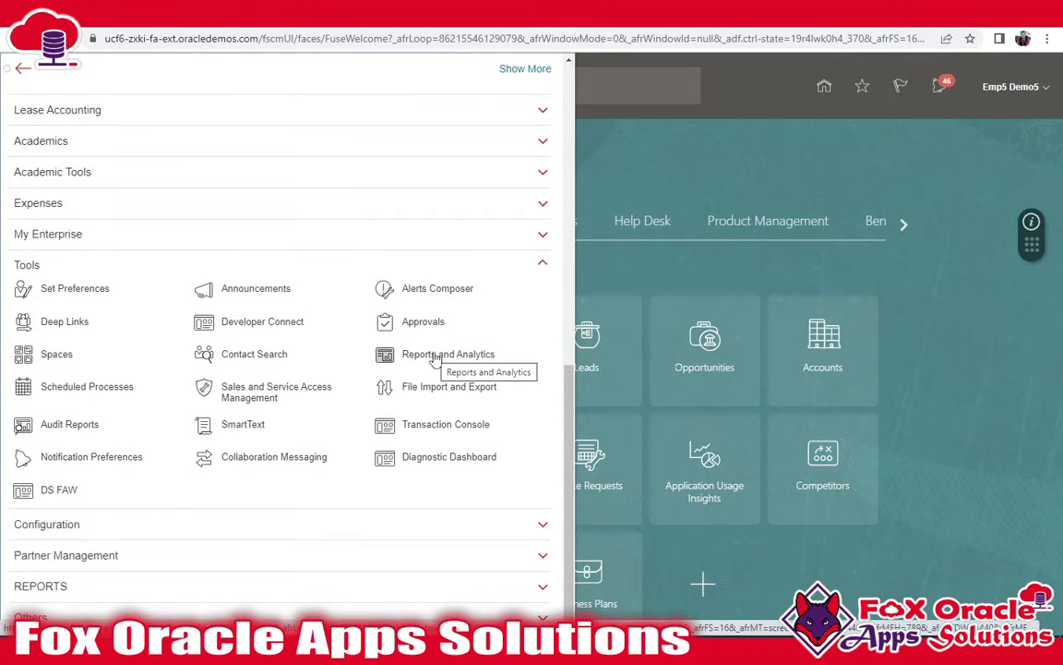
pyautogui.click(423, 323)
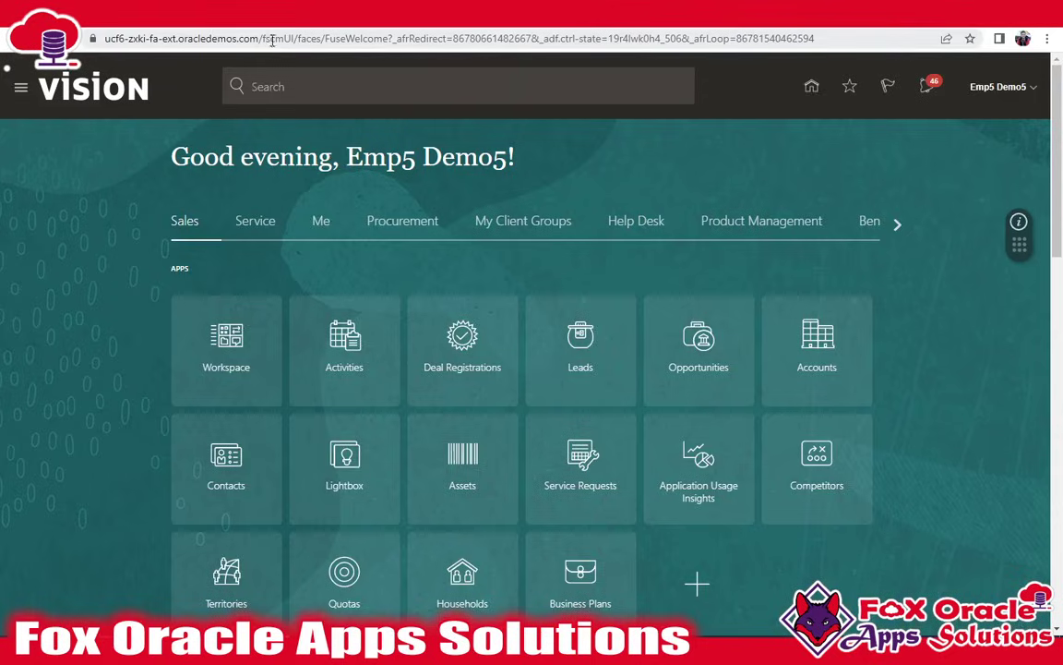
pyautogui.click(245, 39)
pyautogui.click(257, 39)
pyautogui.hotkey('shift', 'End')
pyautogui.press('BackSpace')
pyautogui.write('/')
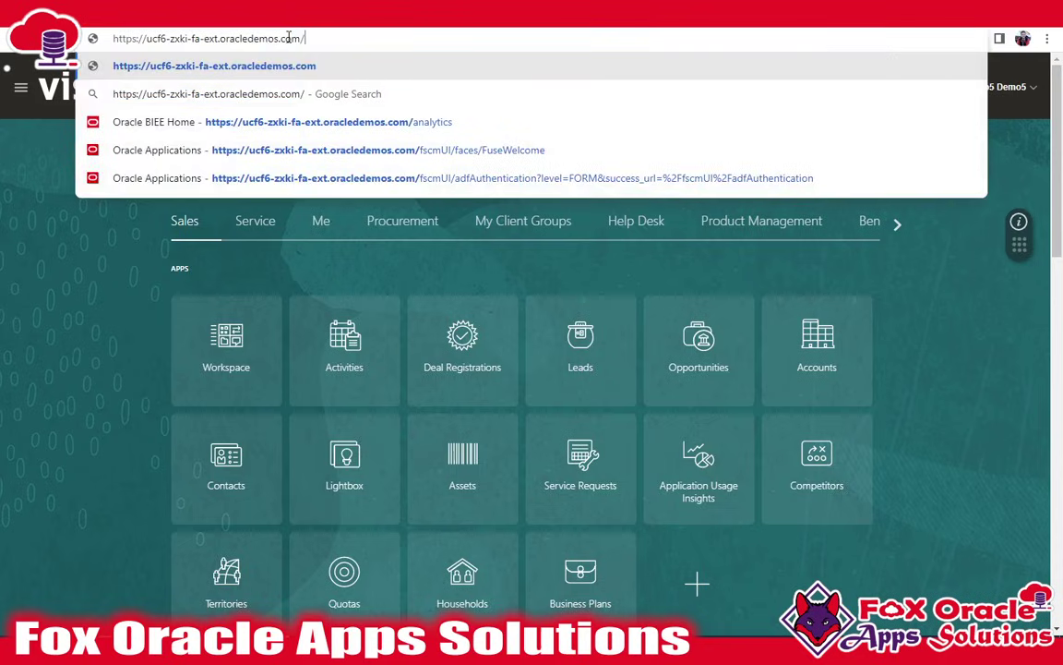
pyautogui.write('an')
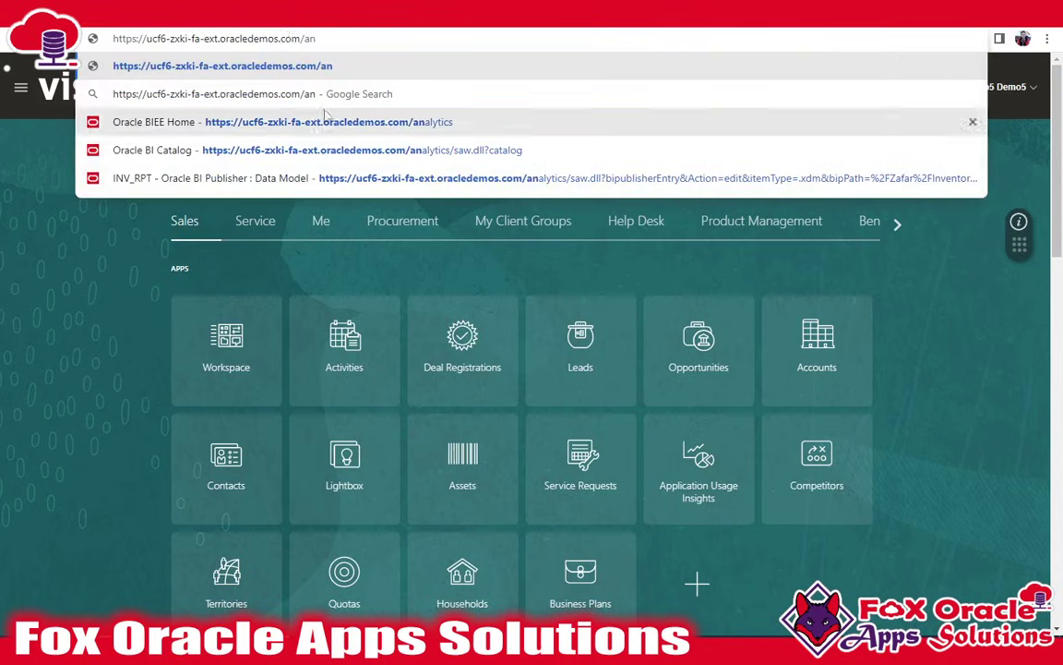
pyautogui.press('Down')
pyautogui.press('Down')
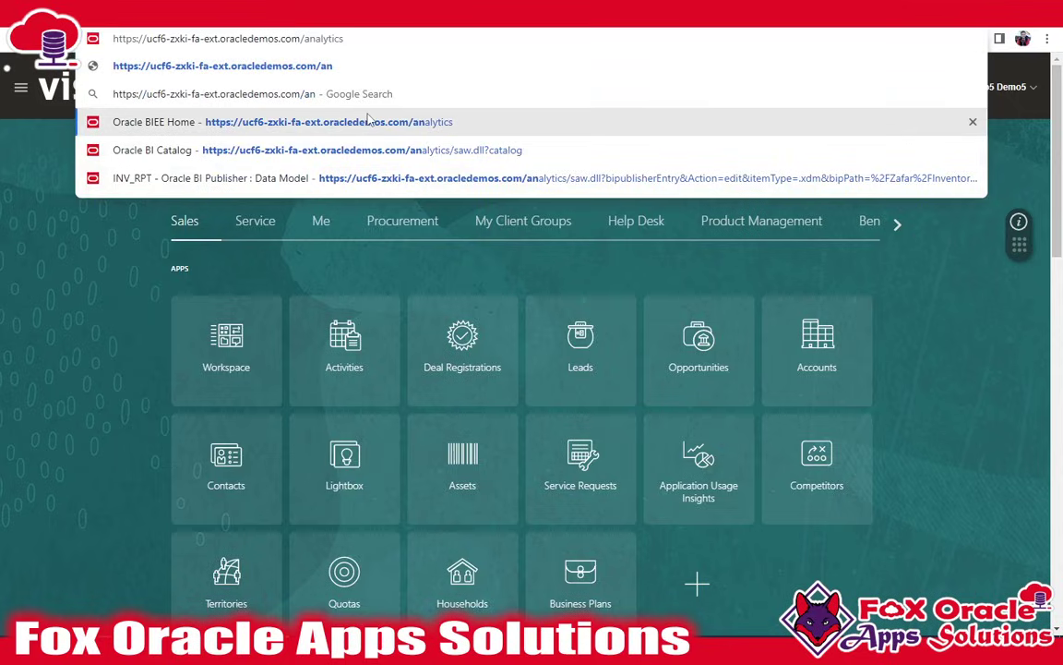
pyautogui.press('Return')
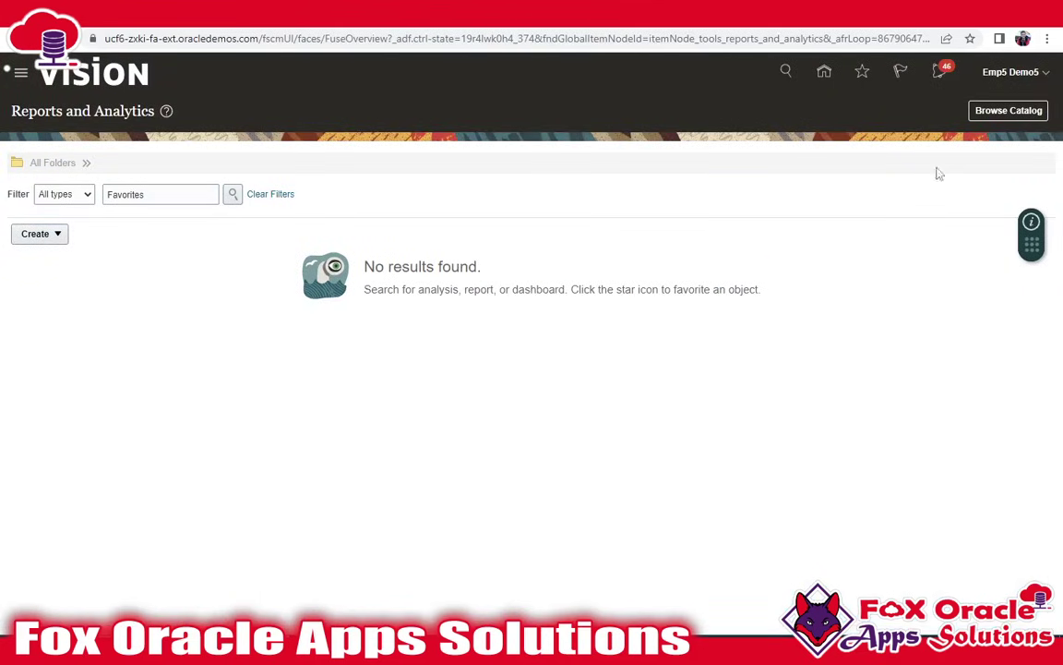
# - Browse the catalog from Reports and Analytics and look at the item types that can be created there
pyautogui.click(1009, 111)
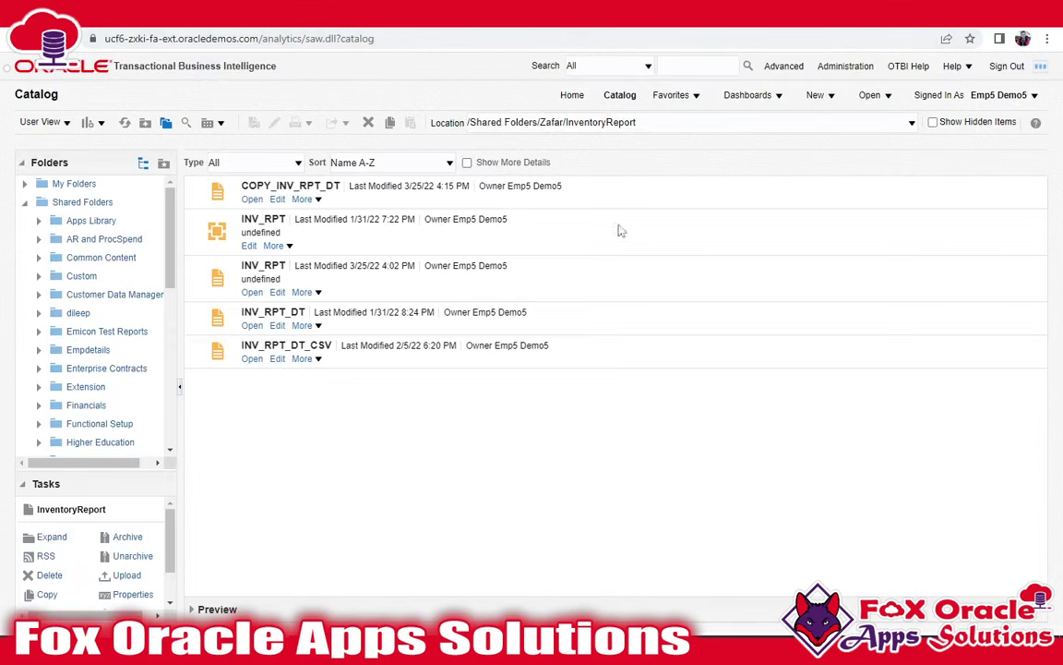
pyautogui.click(834, 97)
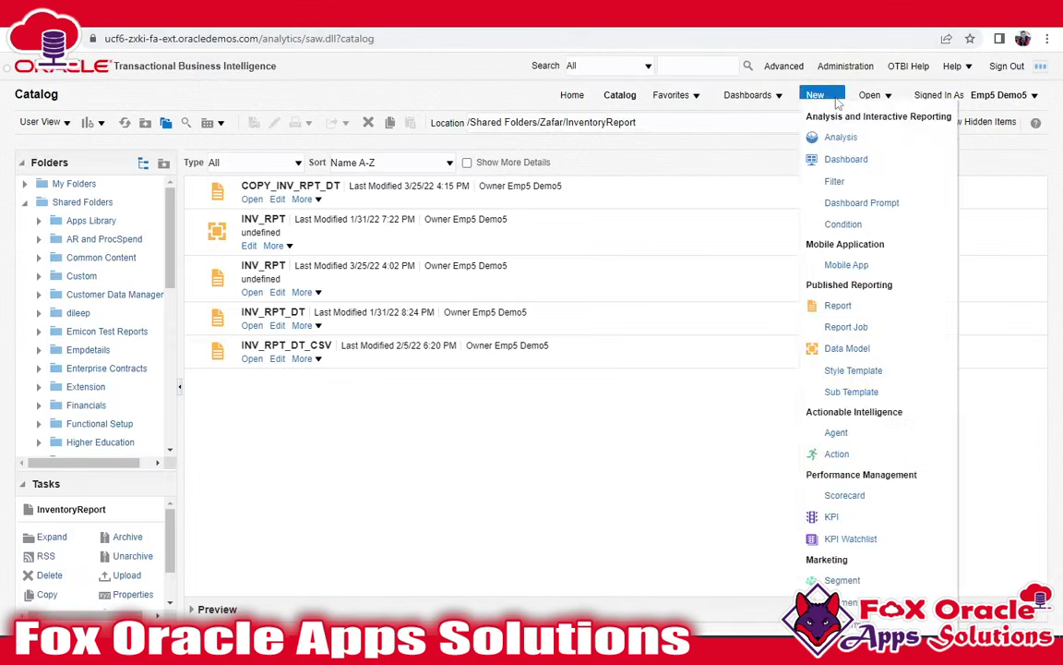
pyautogui.click(838, 310)
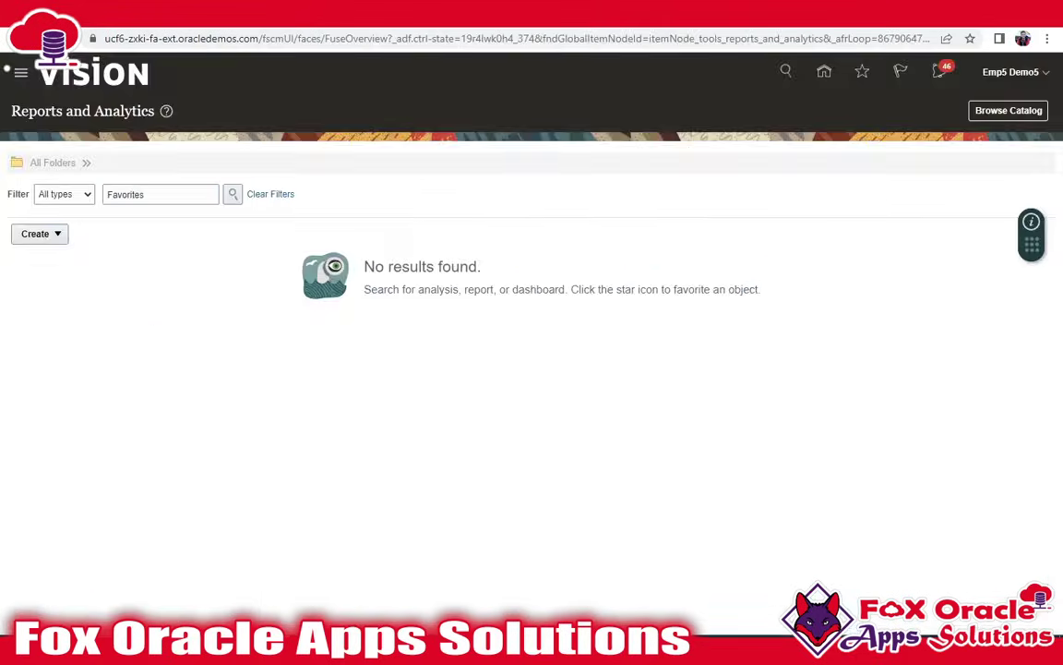
# - Check the option for creating a report directly from the Reports and Analytics page
pyautogui.moveTo(11, 111); pyautogui.dragTo(148, 111)
pyautogui.click(65, 235)
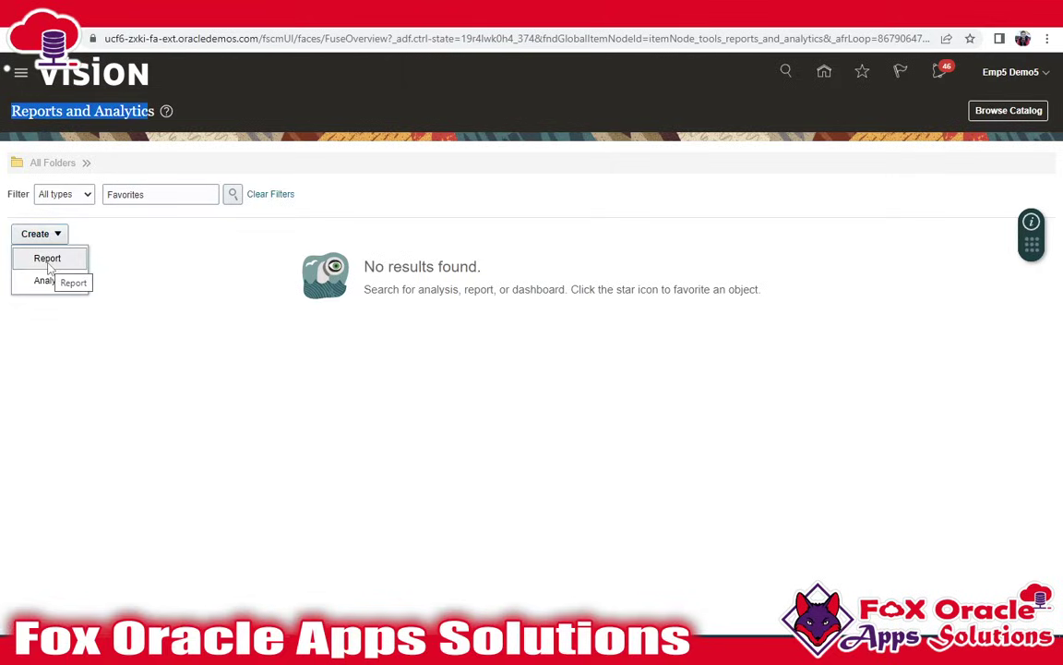
pyautogui.click(48, 261)
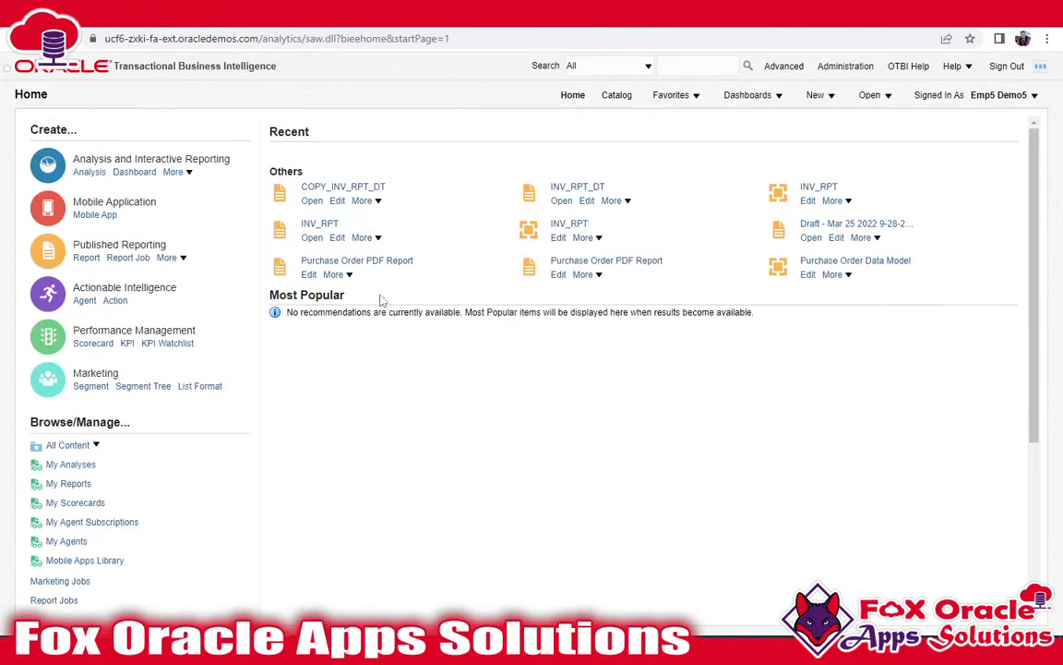
# - Start a new report without the guided wizard and create a new data model from its editor
pyautogui.scroll(-3, 637, 208)
pyautogui.scroll(3, 693, 124)
pyautogui.click(817, 95)
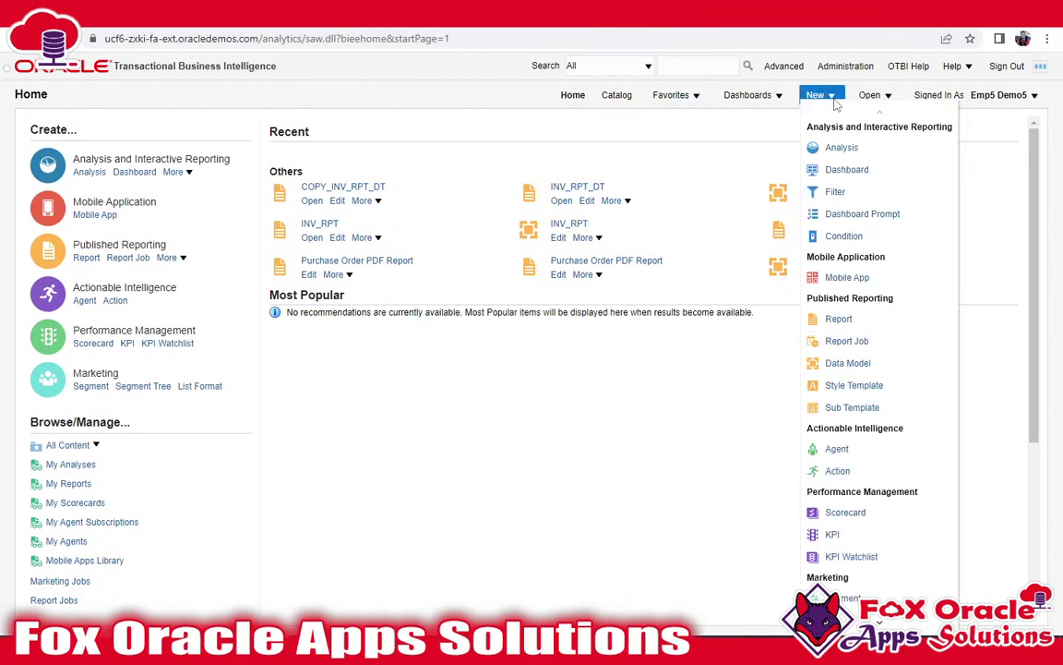
pyautogui.click(837, 321)
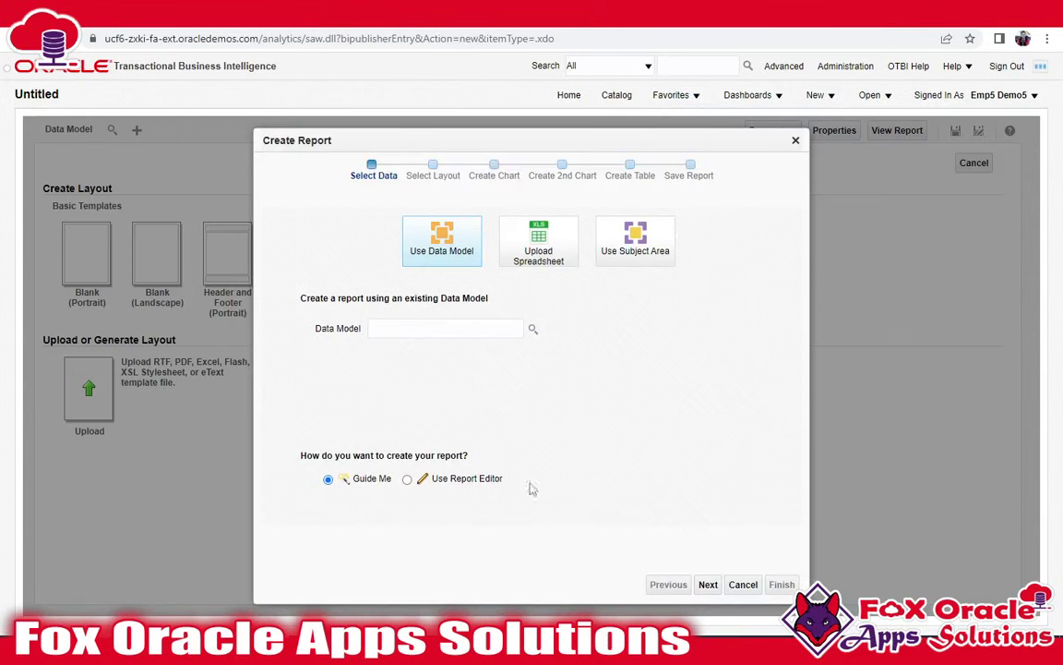
pyautogui.click(743, 583)
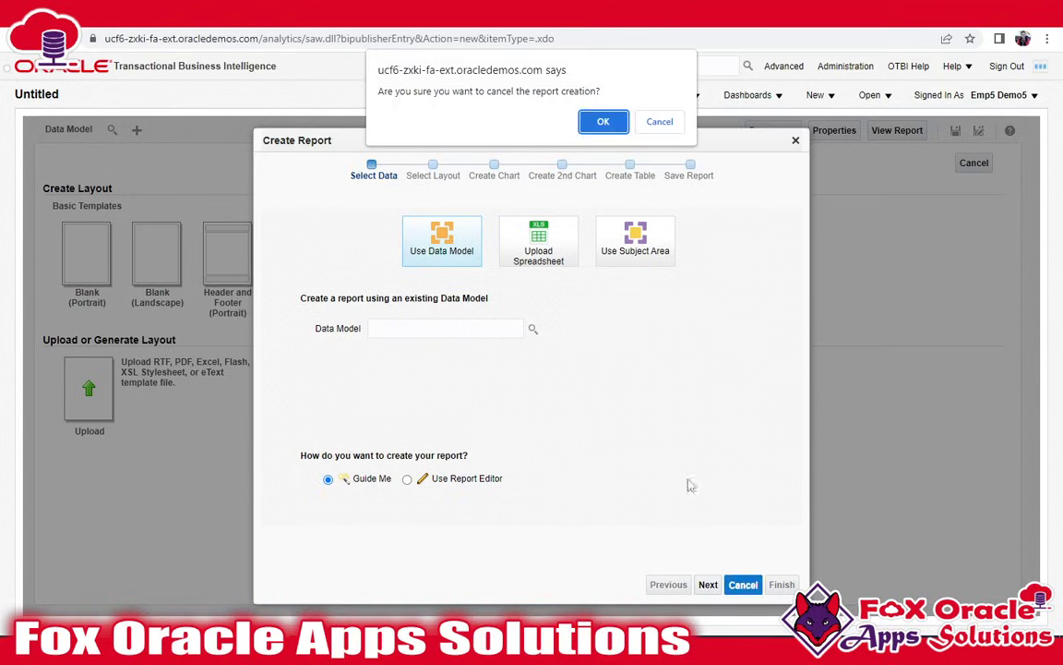
pyautogui.press('Return')
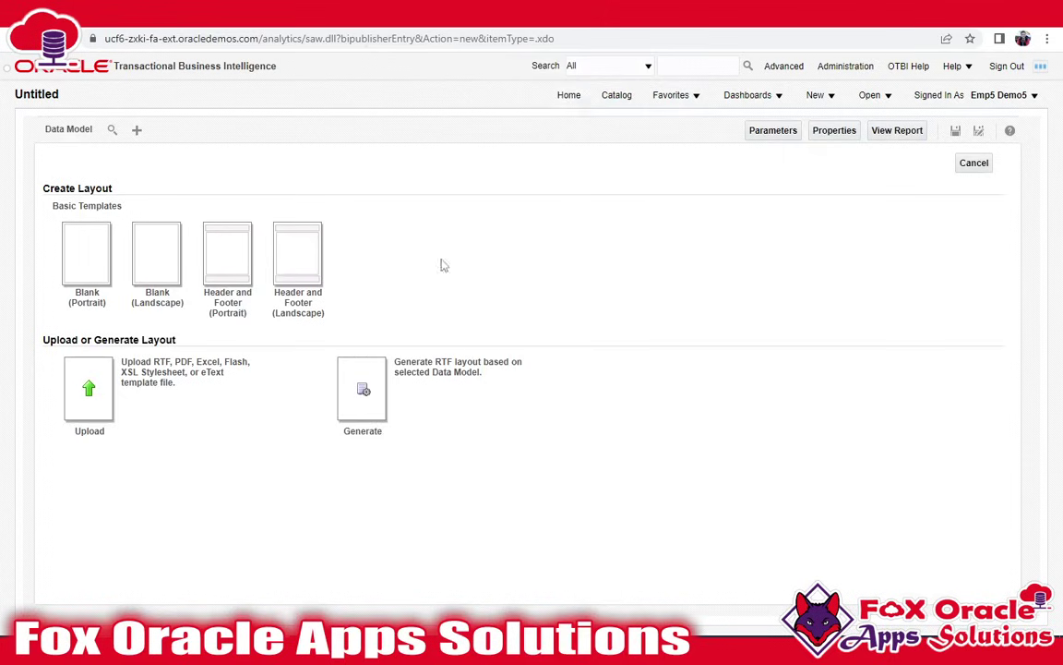
pyautogui.click(137, 132)
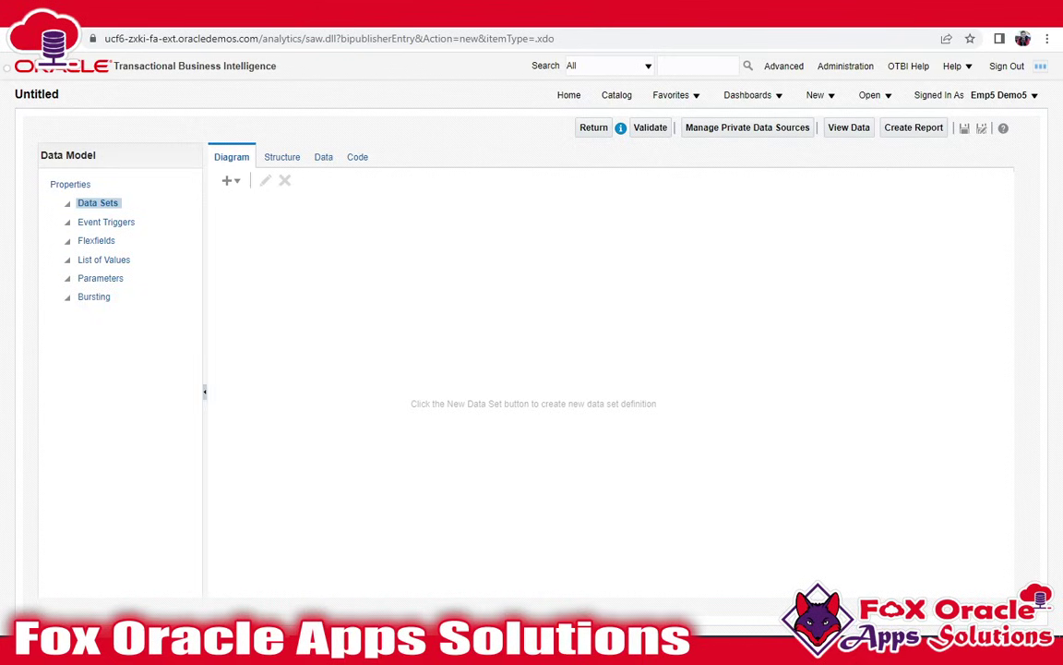
# - Switch to Notepad++ and copy the main query, lines 1 to 54, from Inventory Item Status Report Query.txt
pyautogui.hotkey('alt', 'Tab')
pyautogui.click(522, 61)
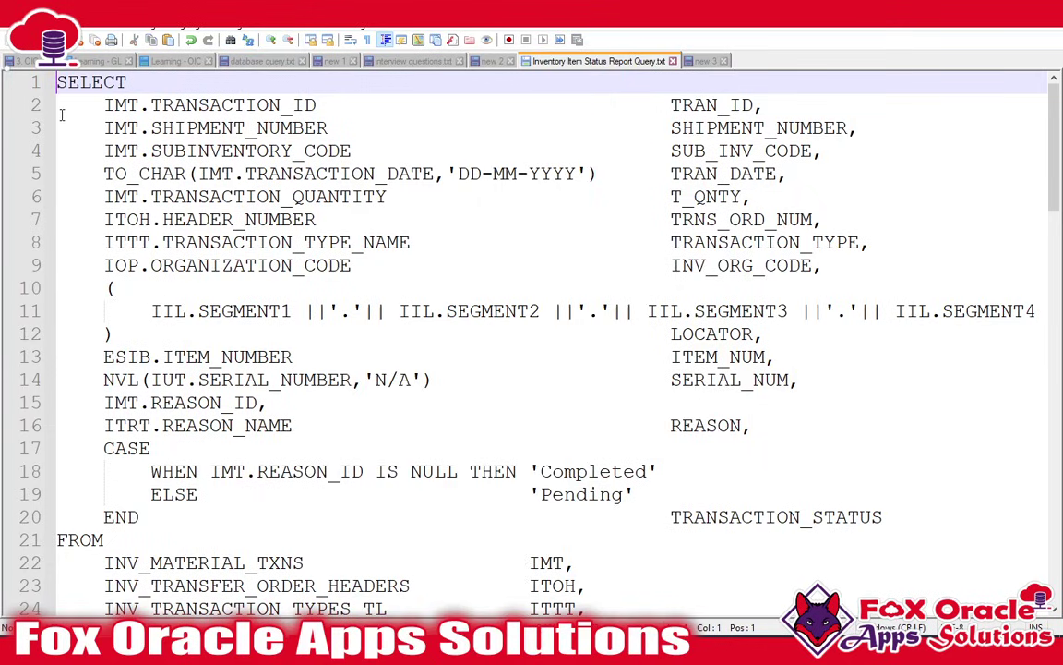
pyautogui.scroll(-14, 283, 368)
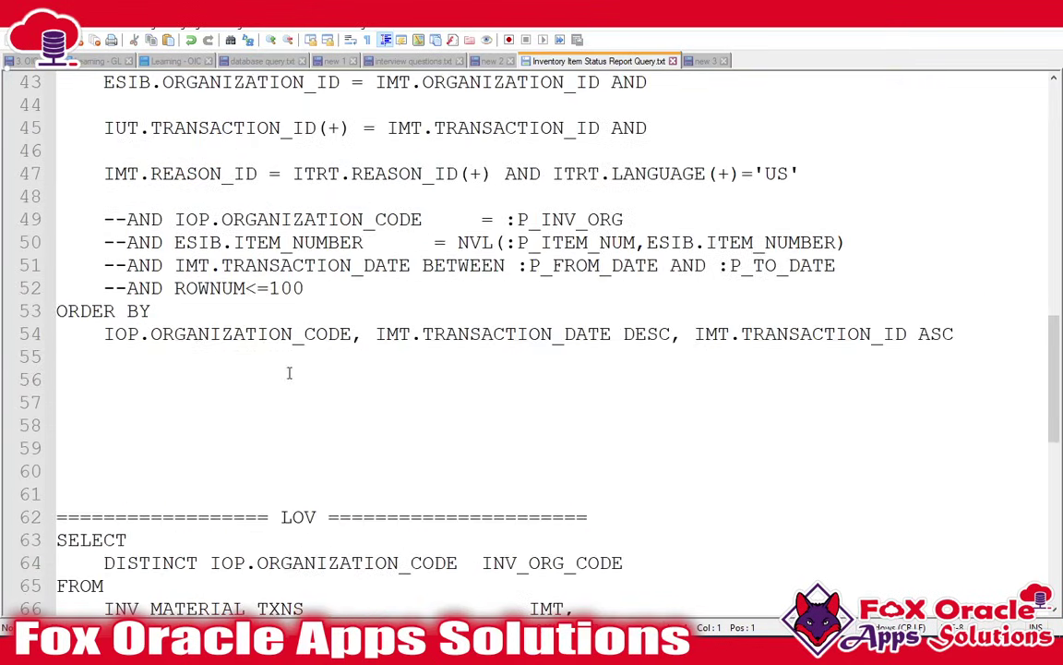
pyautogui.keyDown('shift'); pyautogui.click(969, 335); pyautogui.keyUp('shift')
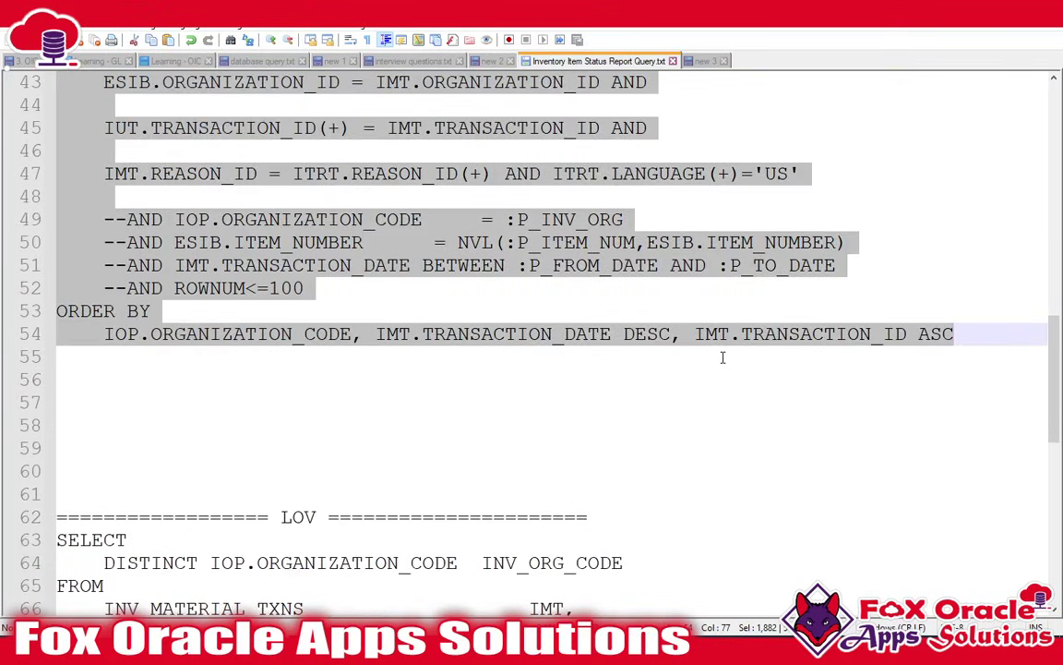
pyautogui.scroll(6, 476, 327)
pyautogui.scroll(8, 476, 328)
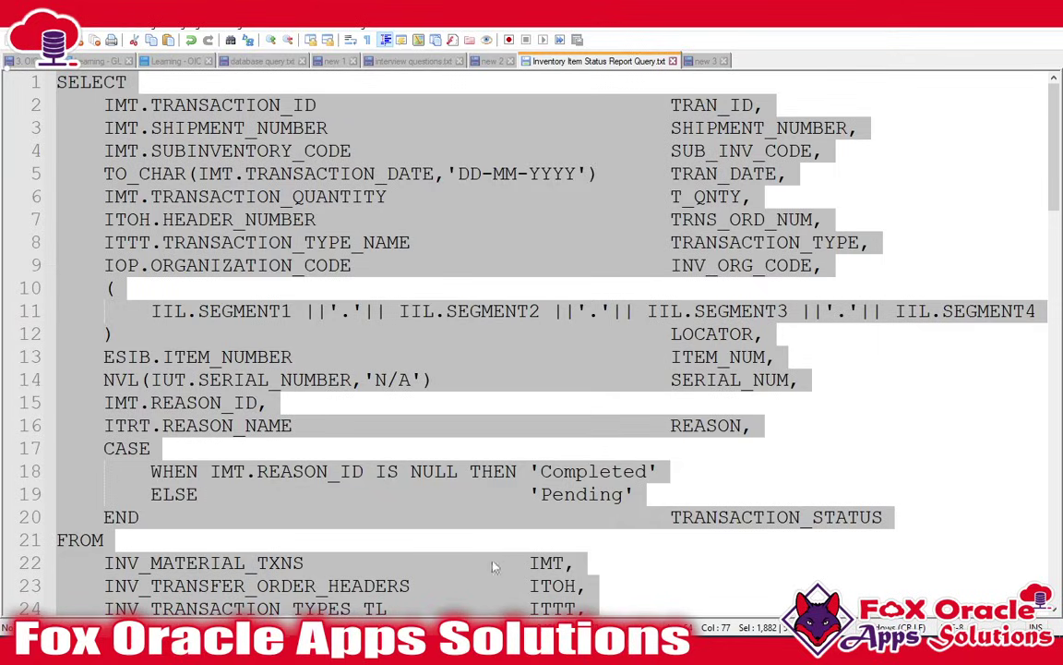
# - Back in the data model editor, start a new SQL Query data set named Test with ApplicationDB_FSCM as data source
pyautogui.hotkey('alt', 'Tab')
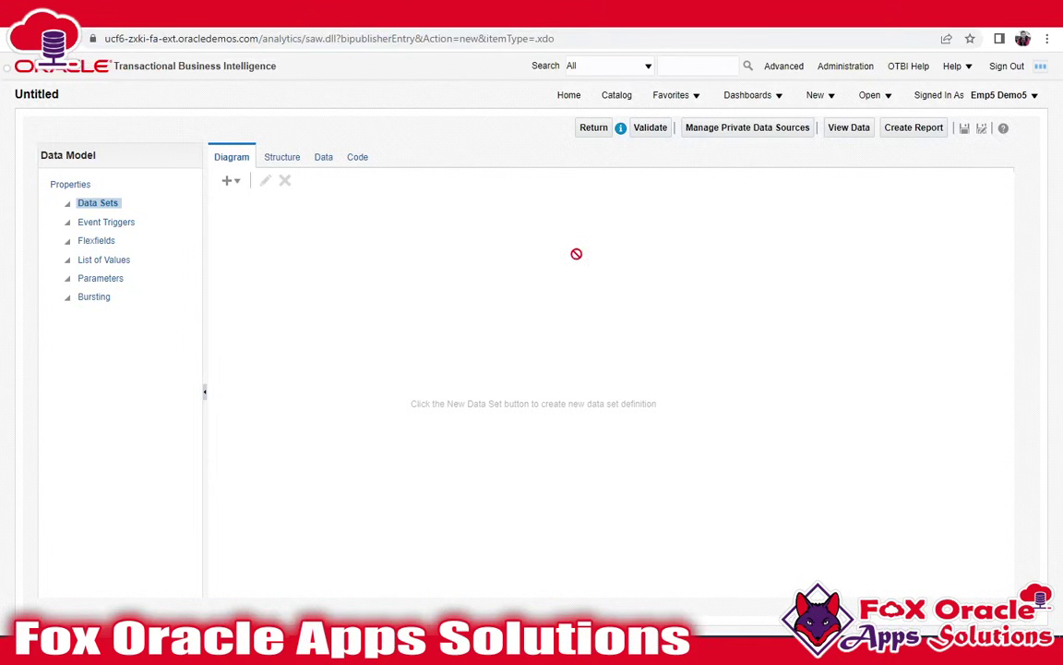
pyautogui.click(231, 185)
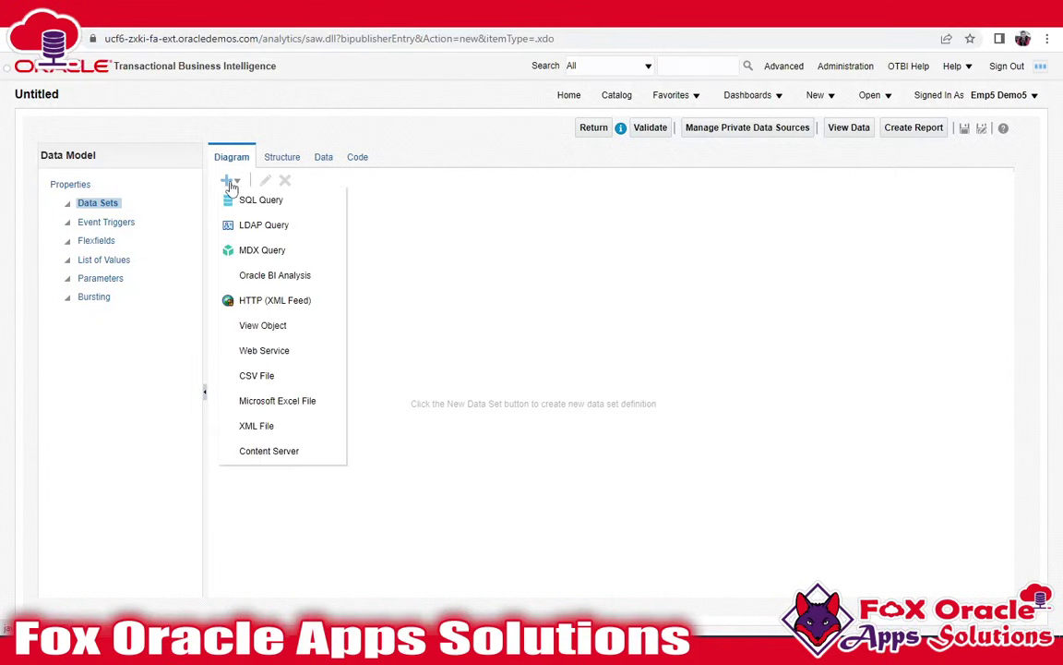
pyautogui.click(262, 200)
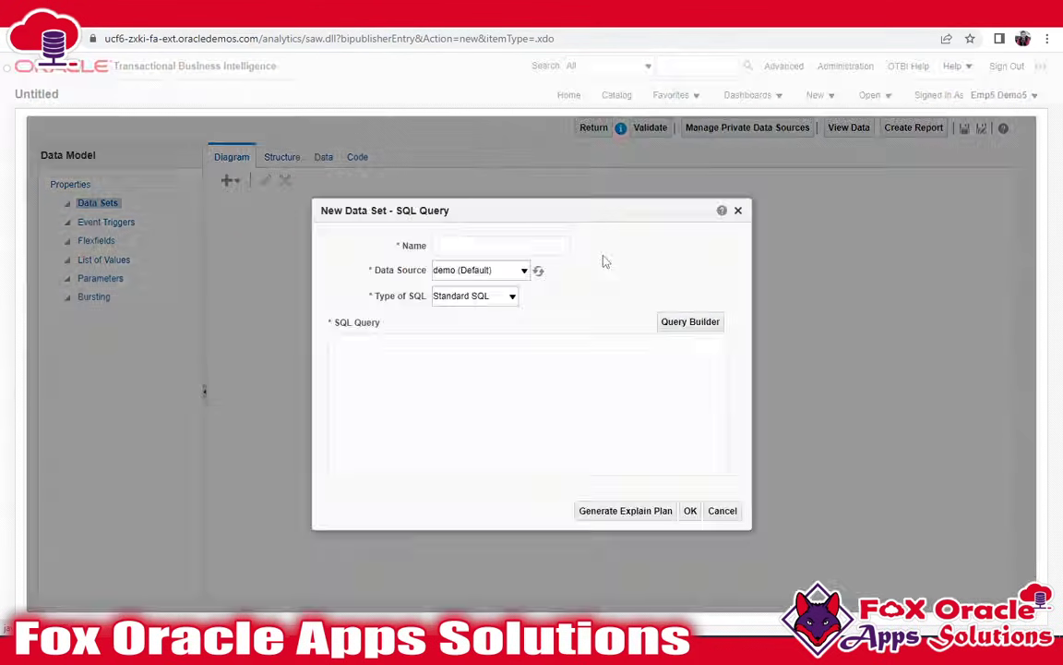
pyautogui.click(543, 245)
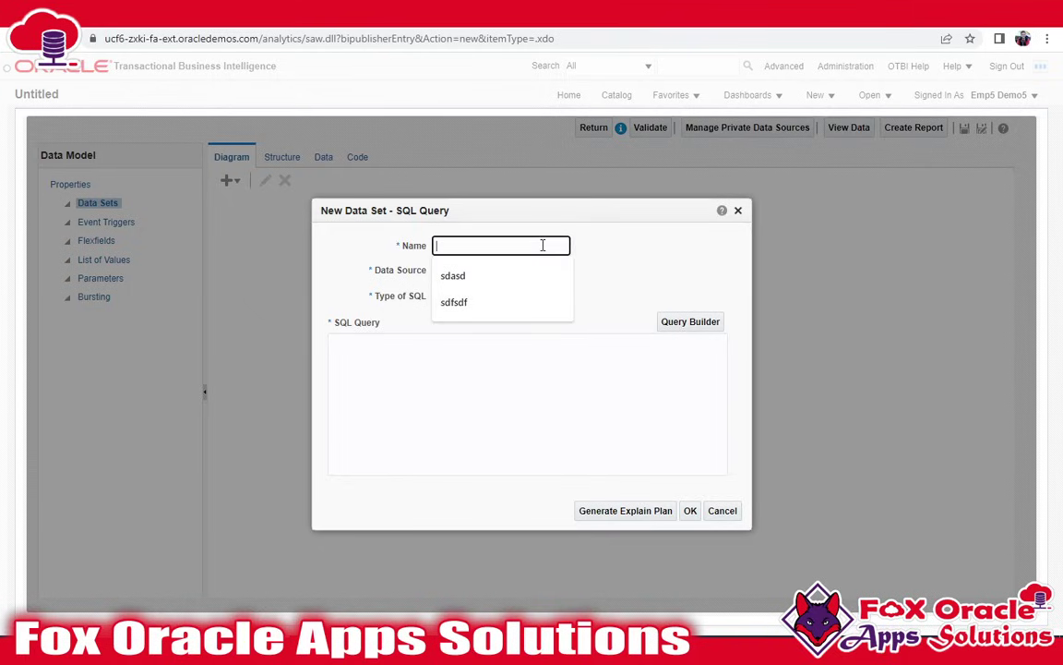
pyautogui.write('Test')
pyautogui.click(499, 270)
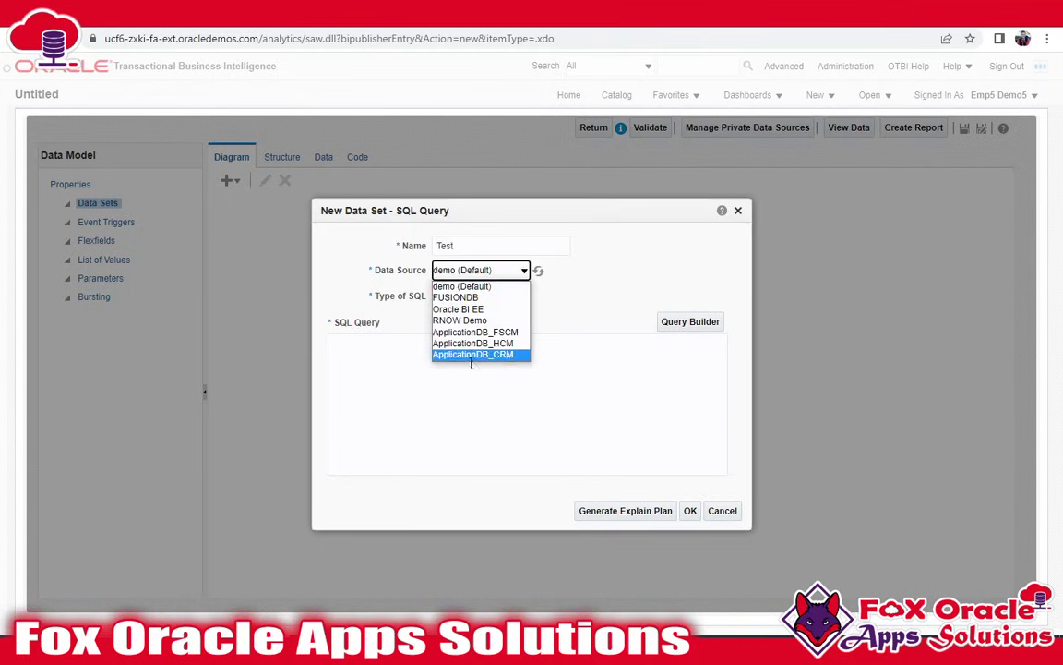
pyautogui.click(463, 308)
# - Paste the copied inventory item status query as the data set's SQL query and create the data set
pyautogui.click(464, 352)
pyautogui.hotkey('ctrl', 'v')
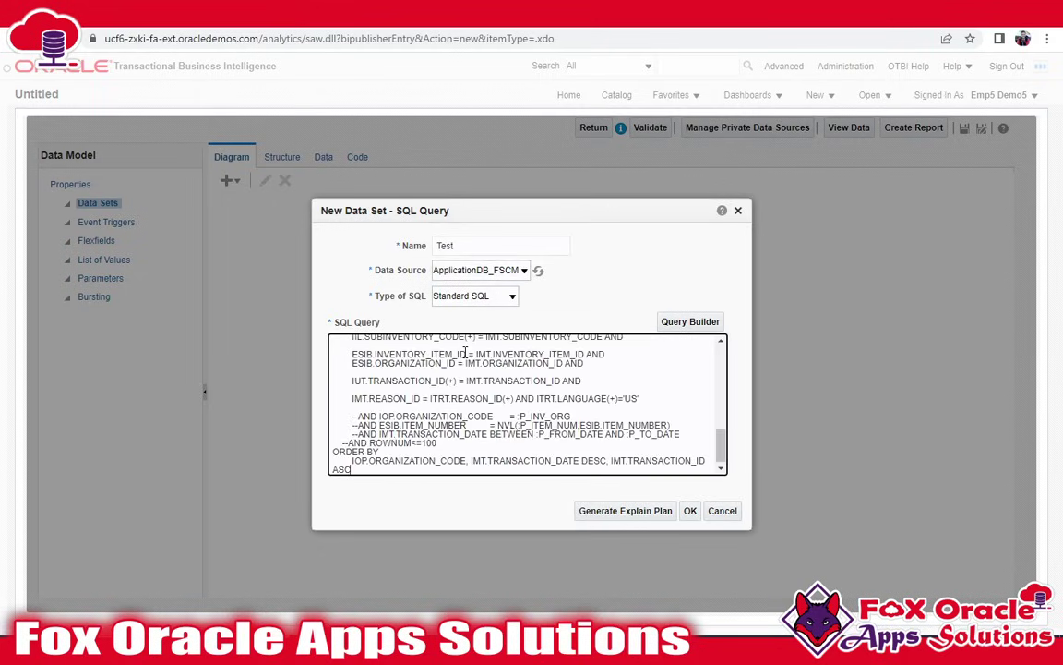
pyautogui.scroll(10, 473, 377)
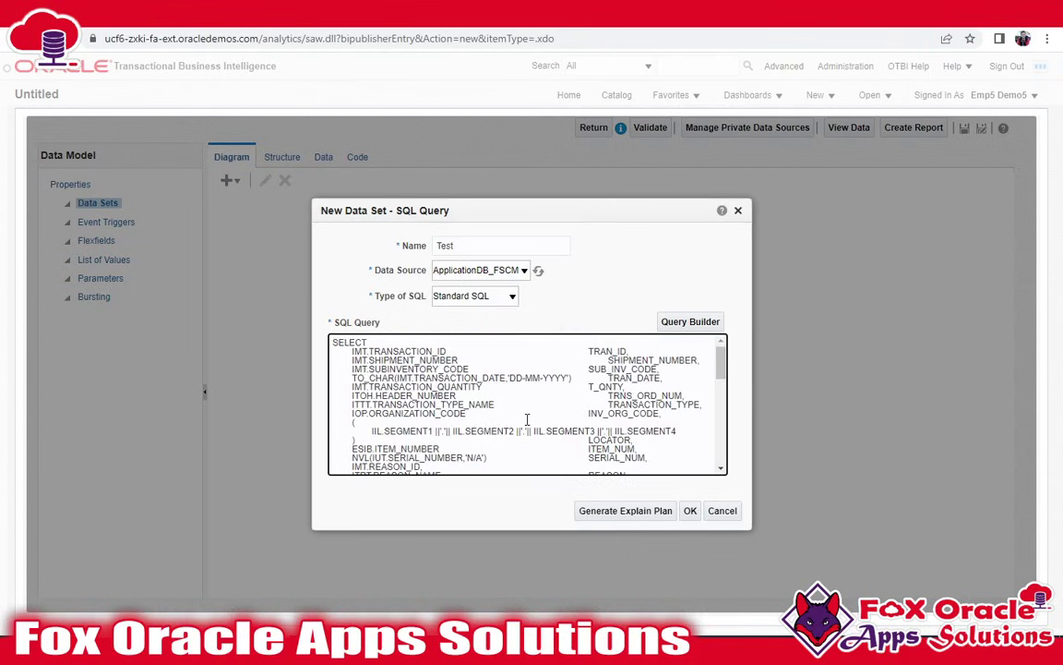
pyautogui.click(691, 512)
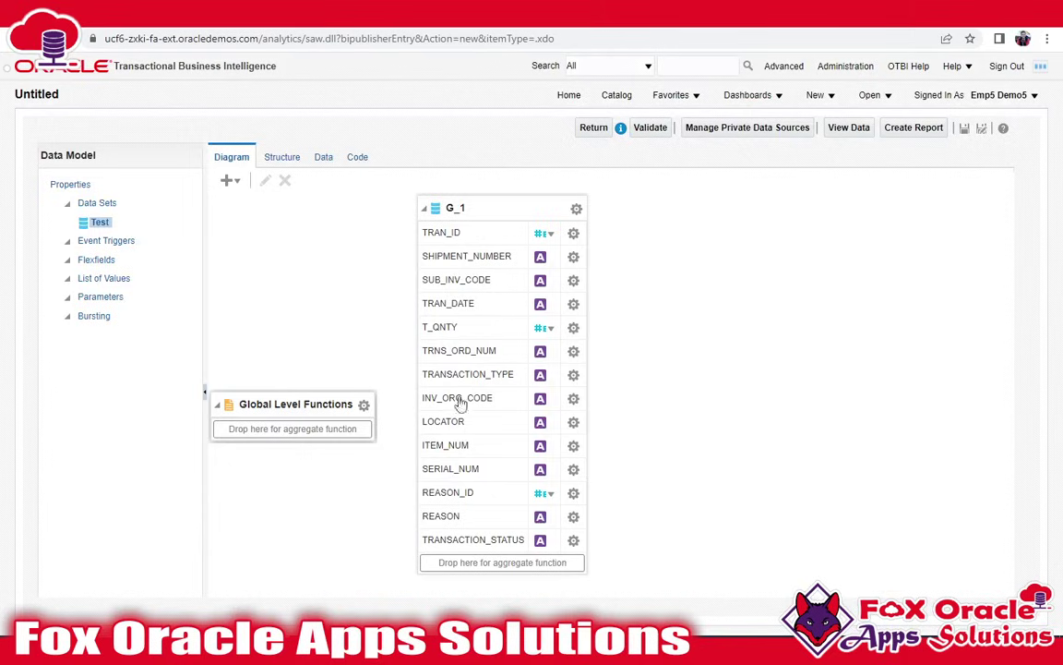
pyautogui.moveTo(479, 208); pyautogui.dragTo(469, 207)
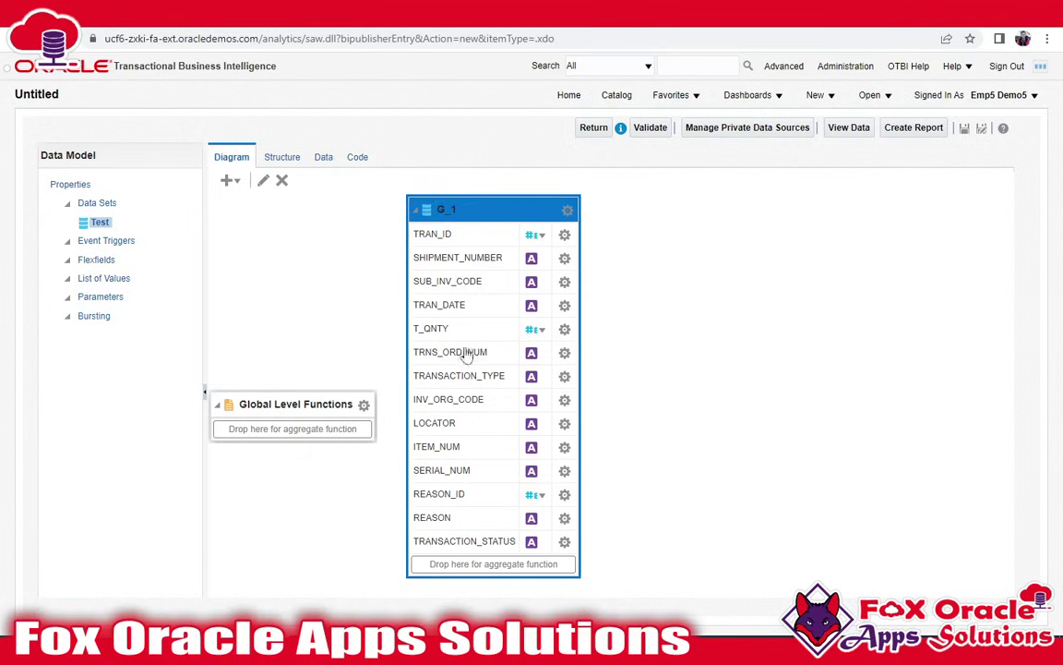
# - Generate the data model's output data for 10 rows and look through it in tree view
pyautogui.click(321, 159)
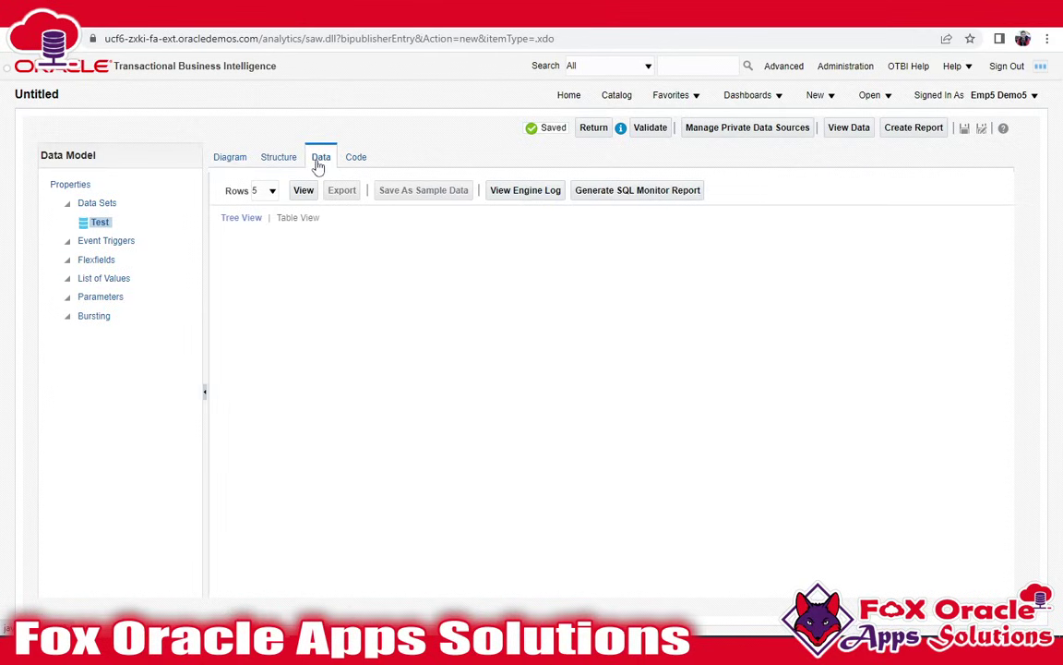
pyautogui.click(269, 192)
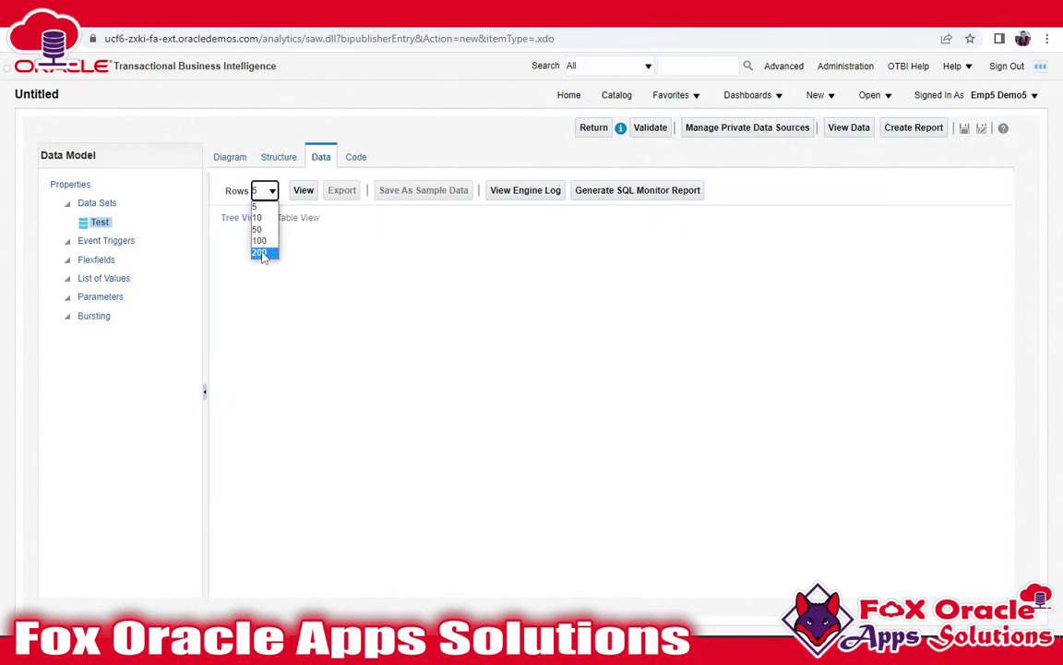
pyautogui.click(259, 218)
pyautogui.click(304, 189)
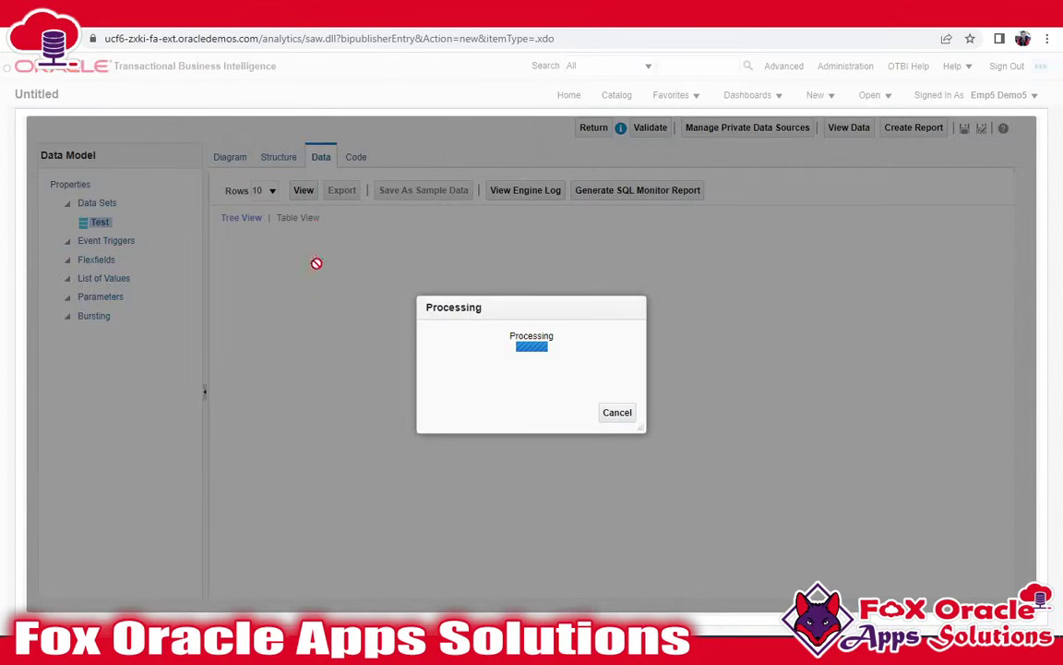
pyautogui.scroll(-5, 277, 332)
pyautogui.scroll(5, 293, 348)
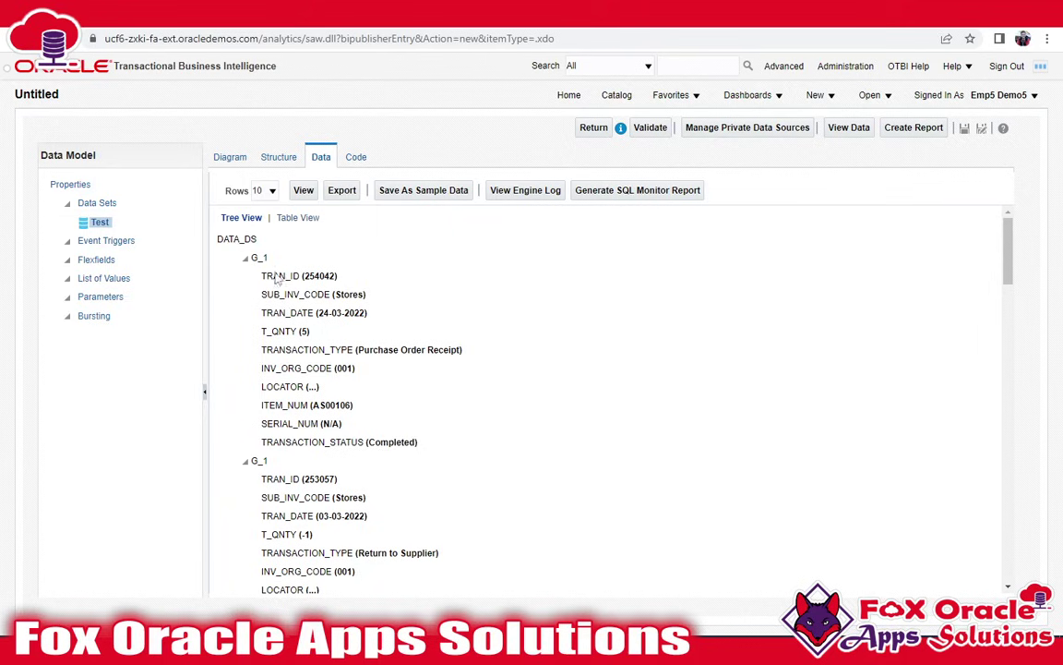
# - Show the output data in table view and examine all columns from TRAN_ID to TRANSACTION_STATUS
pyautogui.click(288, 217)
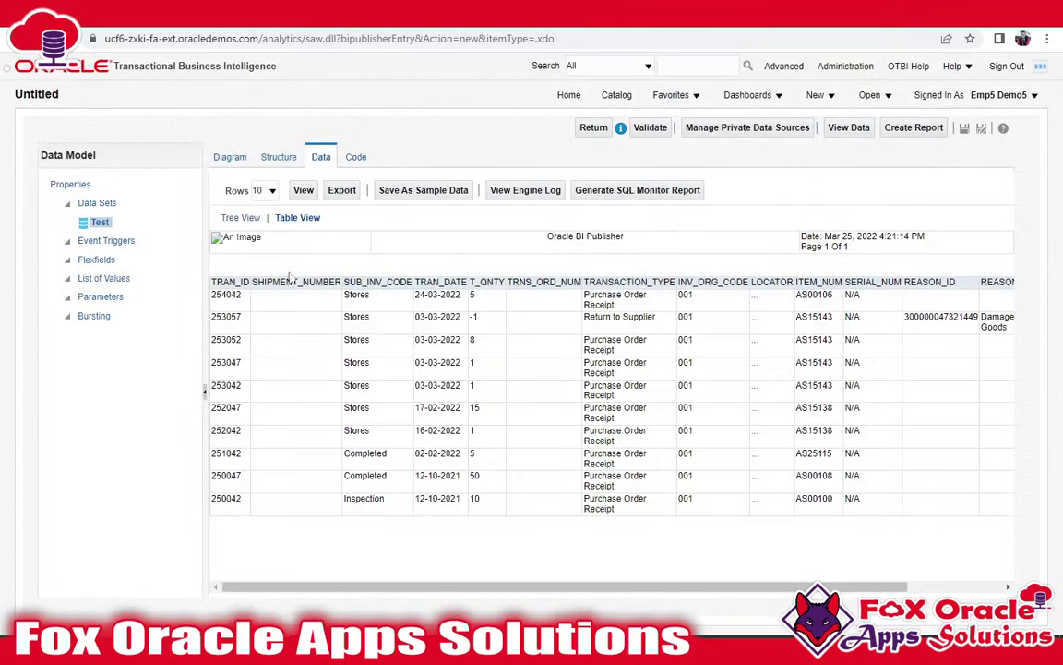
pyautogui.moveTo(226, 318); pyautogui.dragTo(245, 440)
pyautogui.moveTo(305, 337); pyautogui.dragTo(363, 319)
pyautogui.moveTo(333, 263); pyautogui.dragTo(340, 383)
pyautogui.click(415, 305)
pyautogui.moveTo(542, 589); pyautogui.dragTo(764, 596)
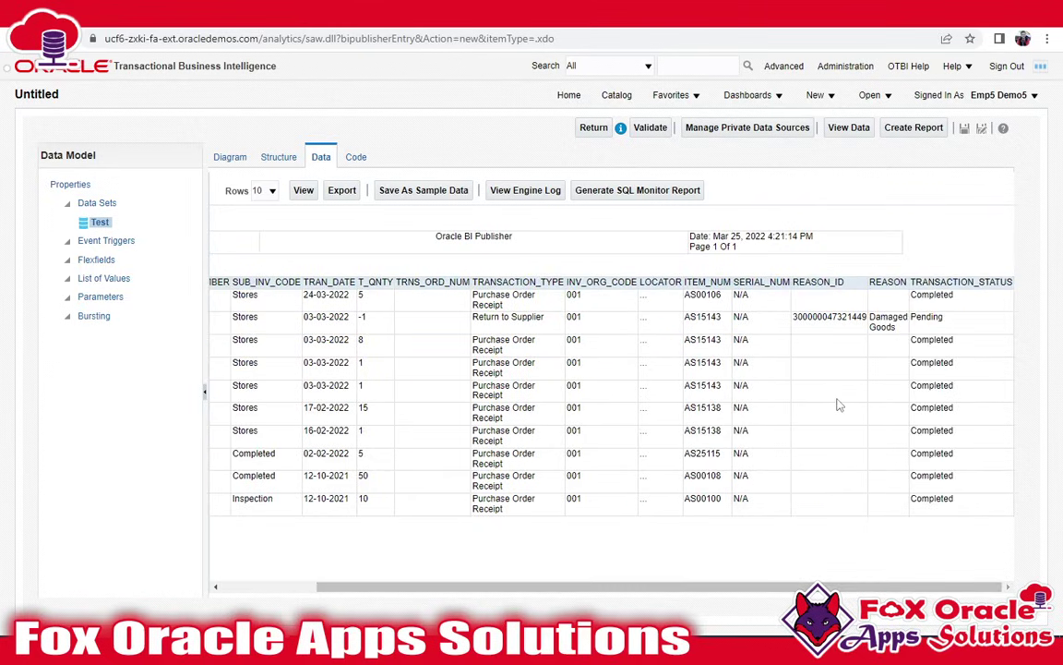
pyautogui.moveTo(646, 588); pyautogui.dragTo(550, 588)
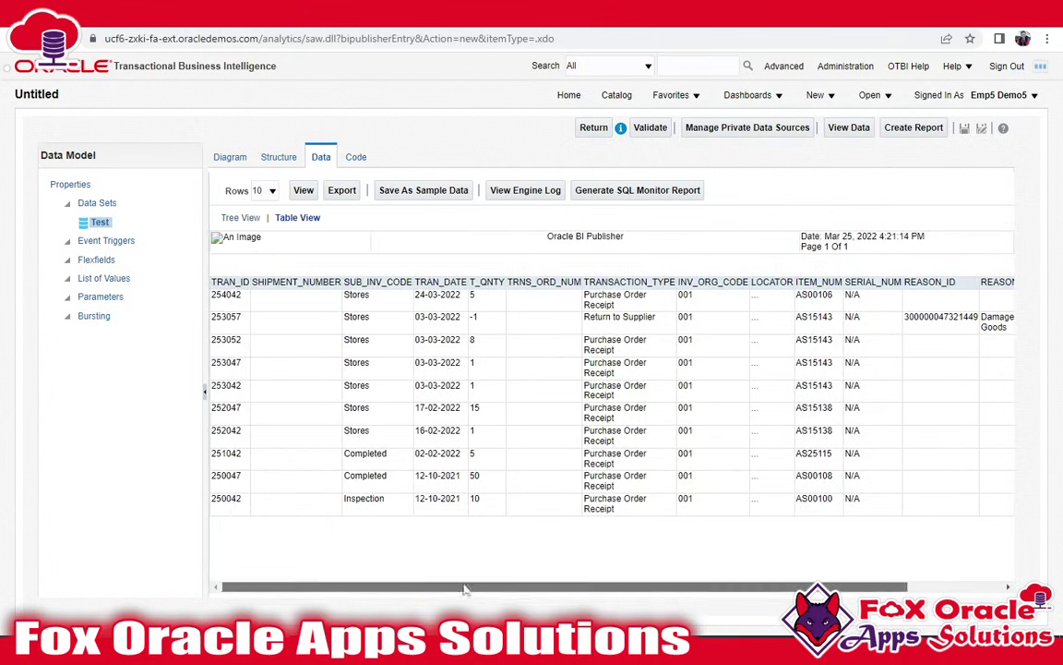
# - Review step 3 of the Steps to Create BI Reports notes in Notepad++, about uploading the query and exporting the XML
pyautogui.hotkey('alt', 'Tab')
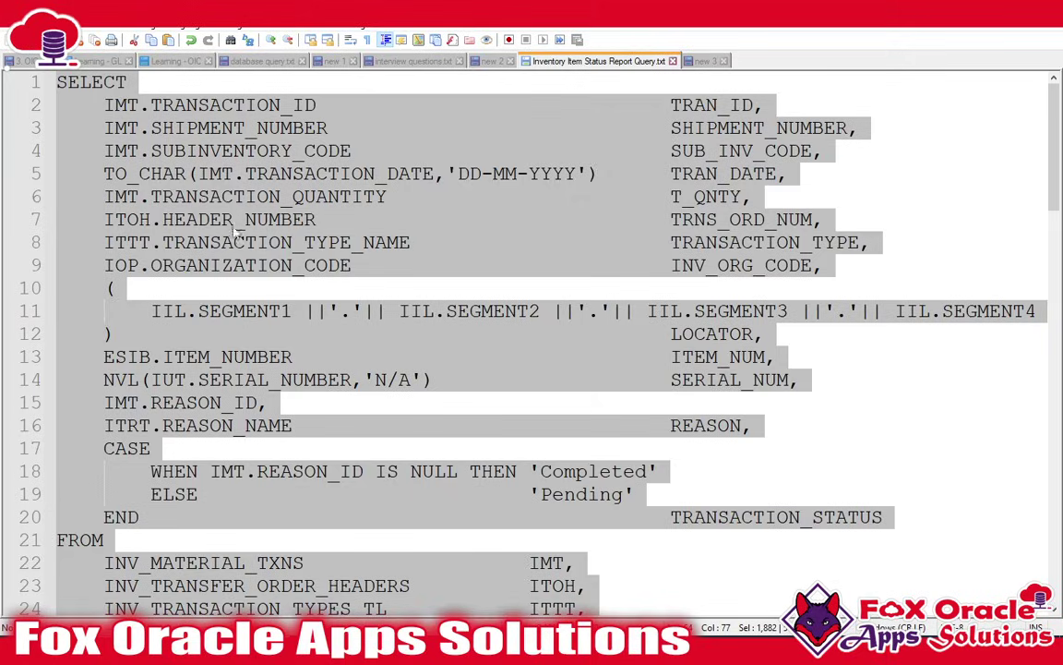
pyautogui.click(633, 60)
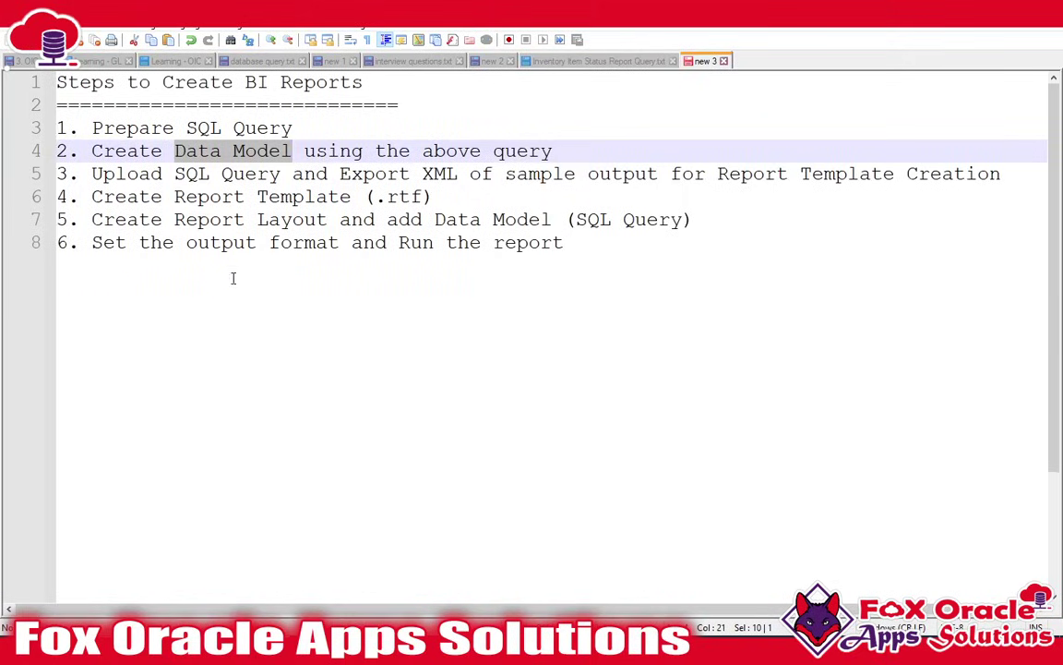
pyautogui.click(168, 175)
pyautogui.moveTo(91, 174); pyautogui.dragTo(993, 179)
pyautogui.press('Up')
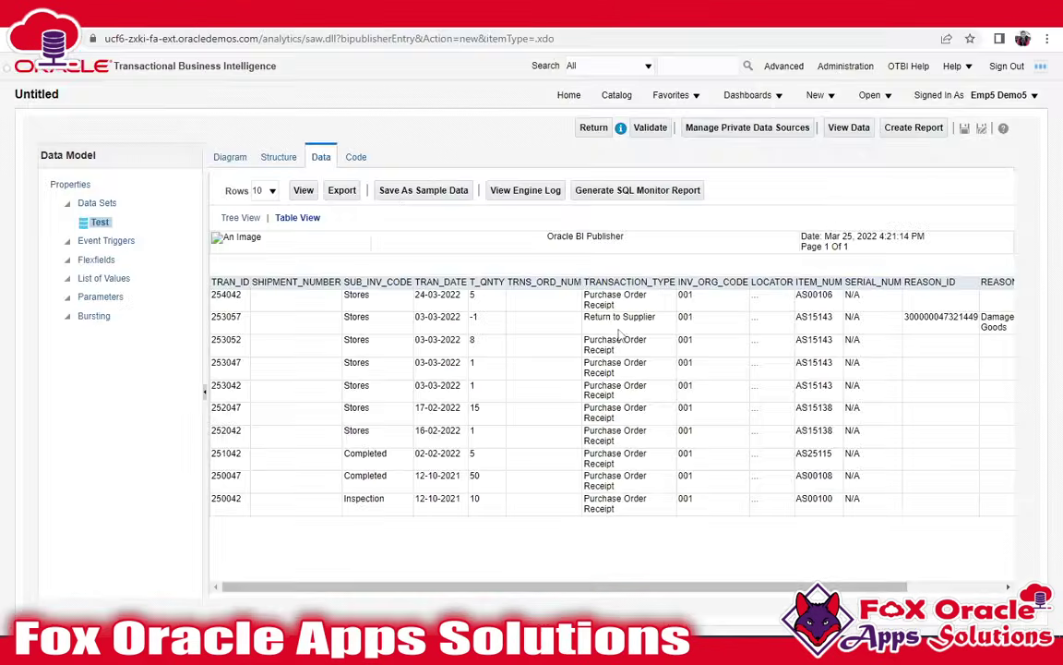
# - In the data model editor, save the 10-row output as sample data and export it as an XML file
pyautogui.click(429, 192)
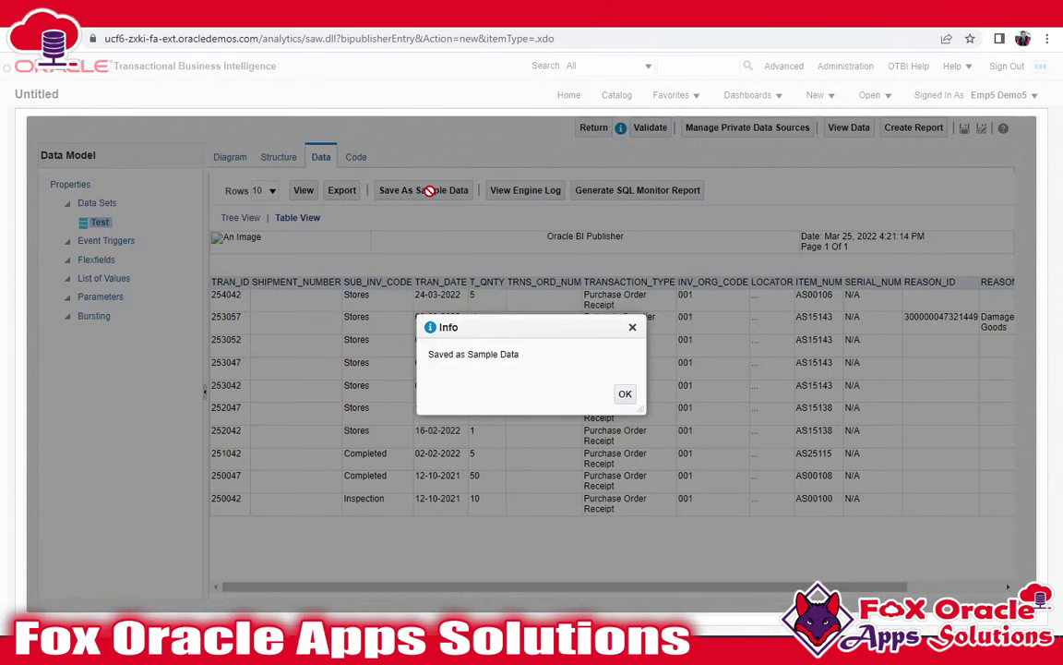
pyautogui.click(624, 395)
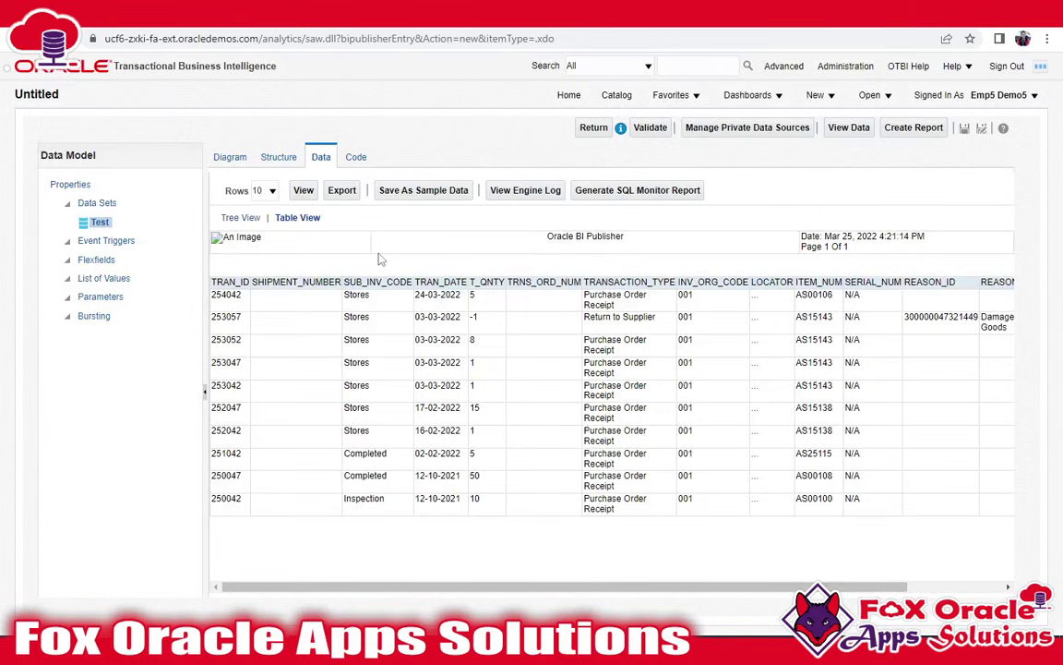
pyautogui.click(341, 191)
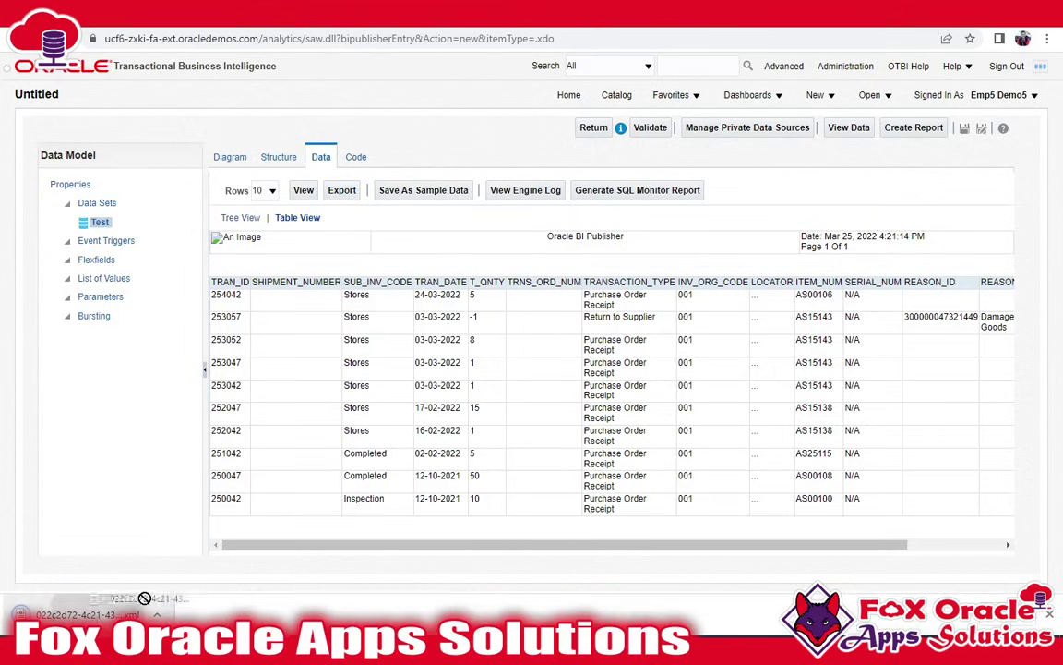
# - Open the exported XML file in Notepad++ and look through its DATA_DS and G_1 structure
pyautogui.hotkey('alt', 'Tab')
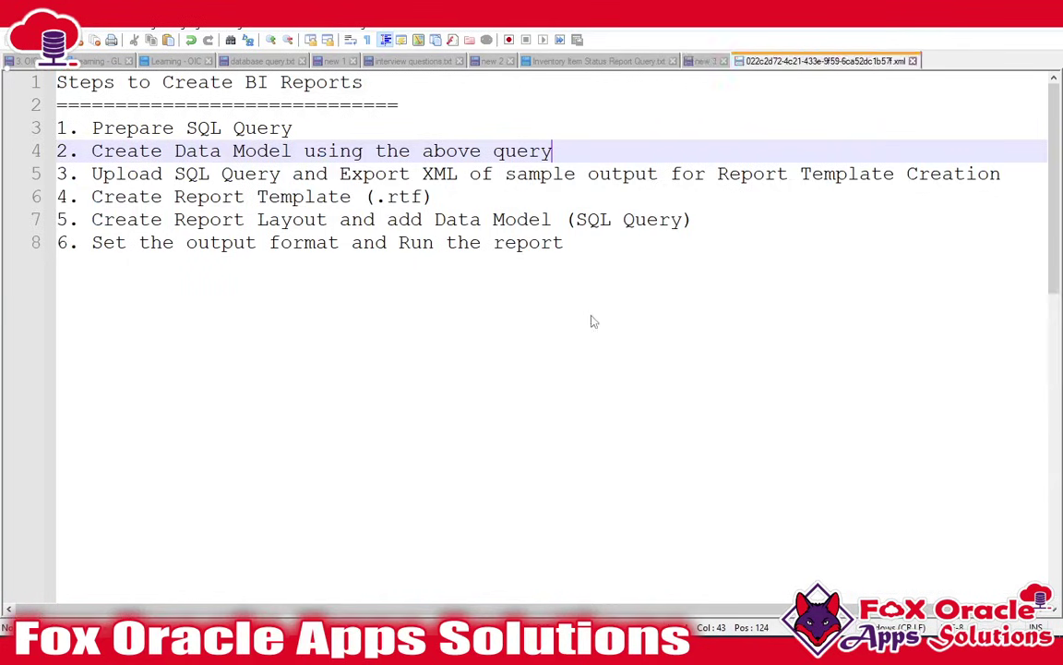
pyautogui.scroll(-12, 317, 215)
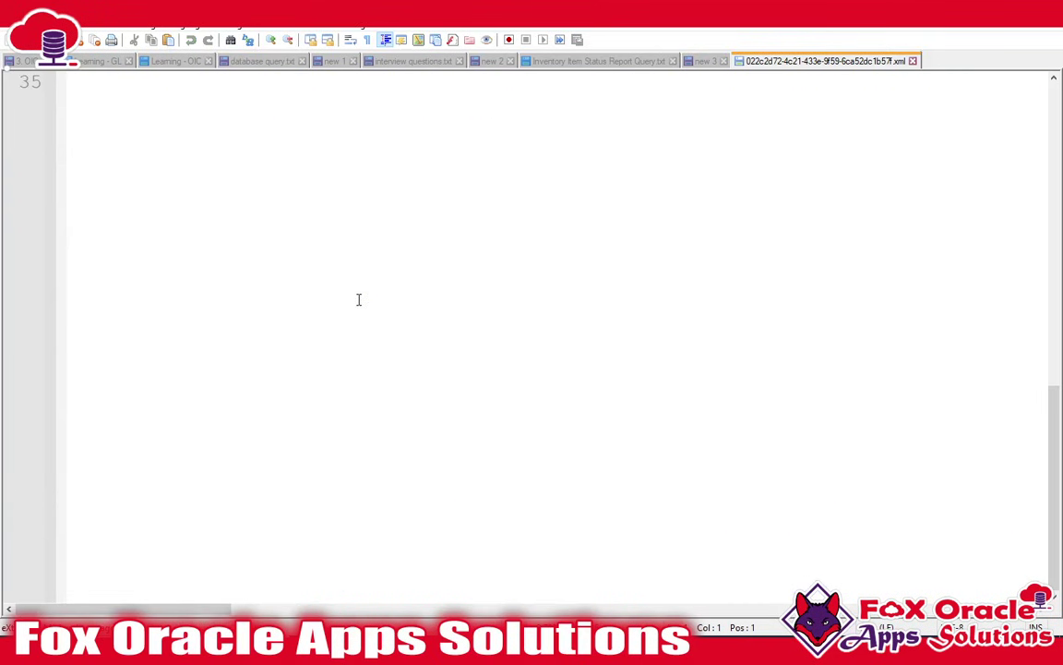
pyautogui.scroll(12, 358, 296)
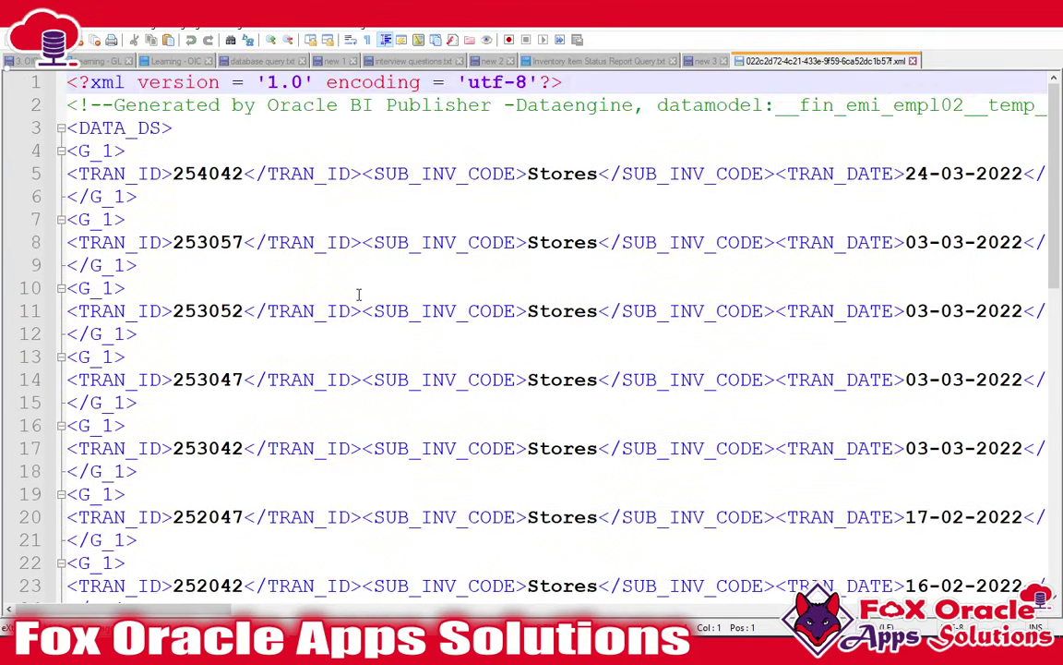
pyautogui.scroll(-8, 369, 305)
pyautogui.scroll(8, 420, 321)
# - Check the XML element tags such as TRAN_ID, SUB_INV_CODE and INV_ORG_CODE, and close the exported file
pyautogui.doubleClick(135, 173)
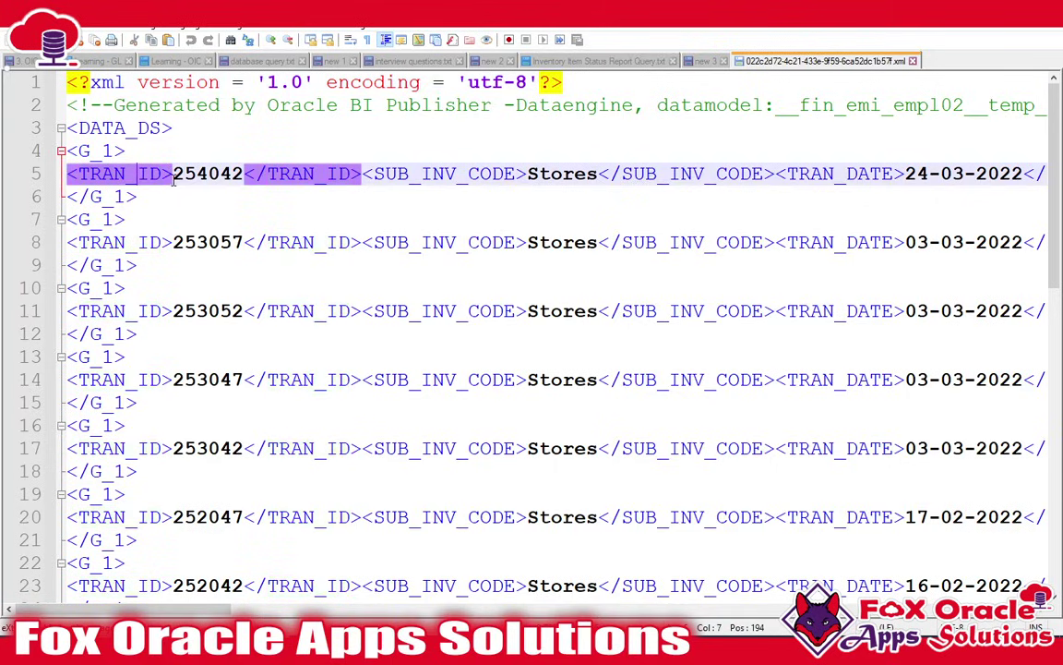
pyautogui.doubleClick(135, 175)
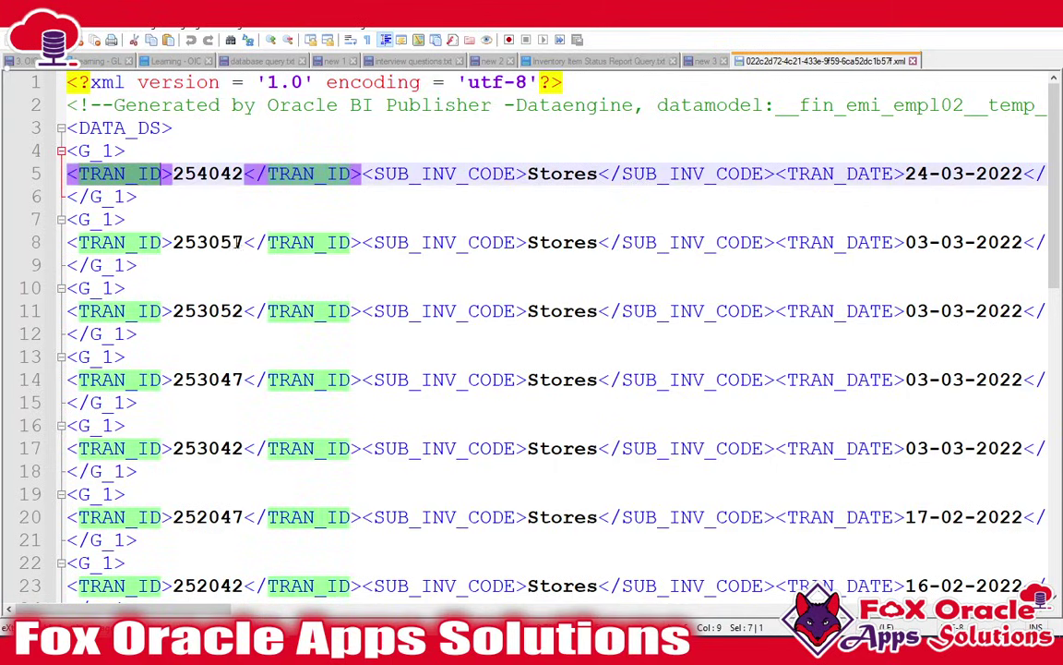
pyautogui.doubleClick(453, 173)
pyautogui.click(691, 174)
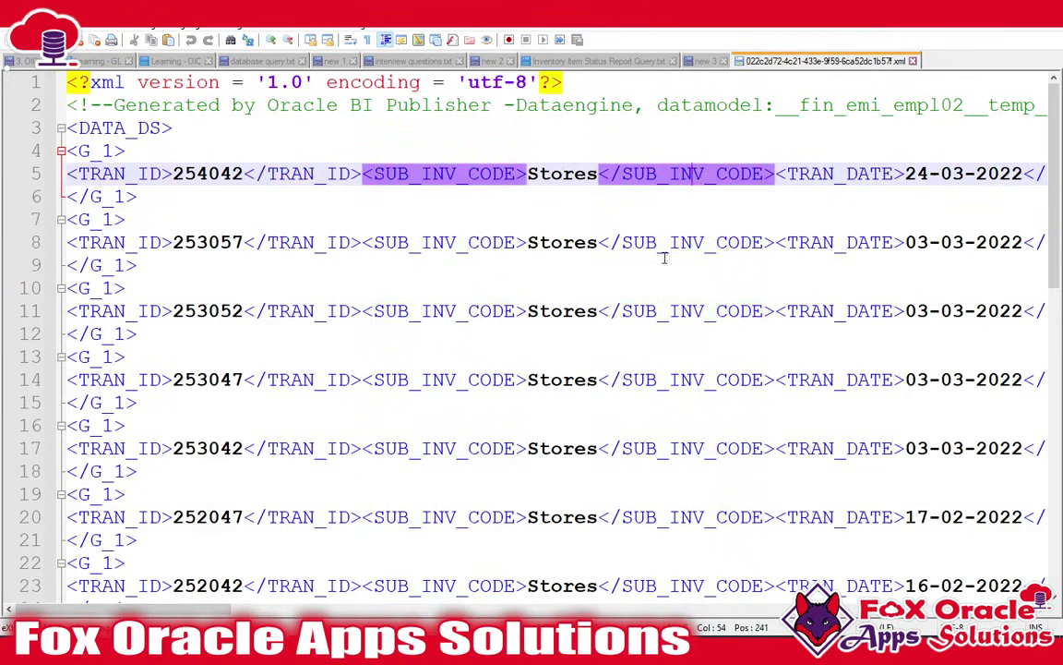
pyautogui.hscroll(15, 544, 553)
pyautogui.scroll(-1, 546, 449)
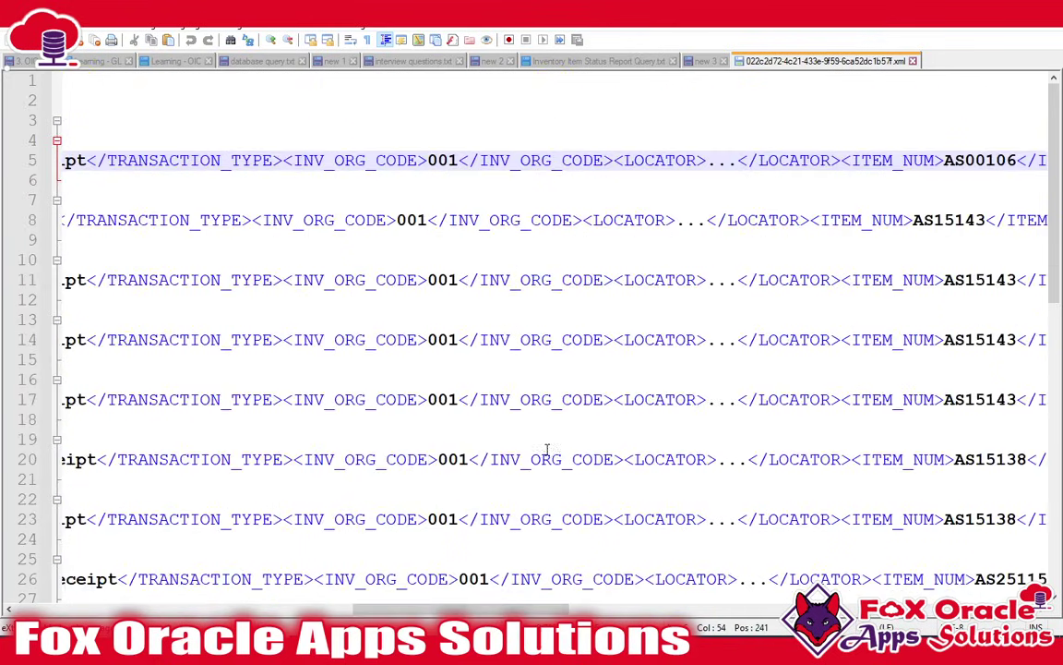
pyautogui.doubleClick(442, 280)
pyautogui.moveTo(392, 609); pyautogui.dragTo(56, 604)
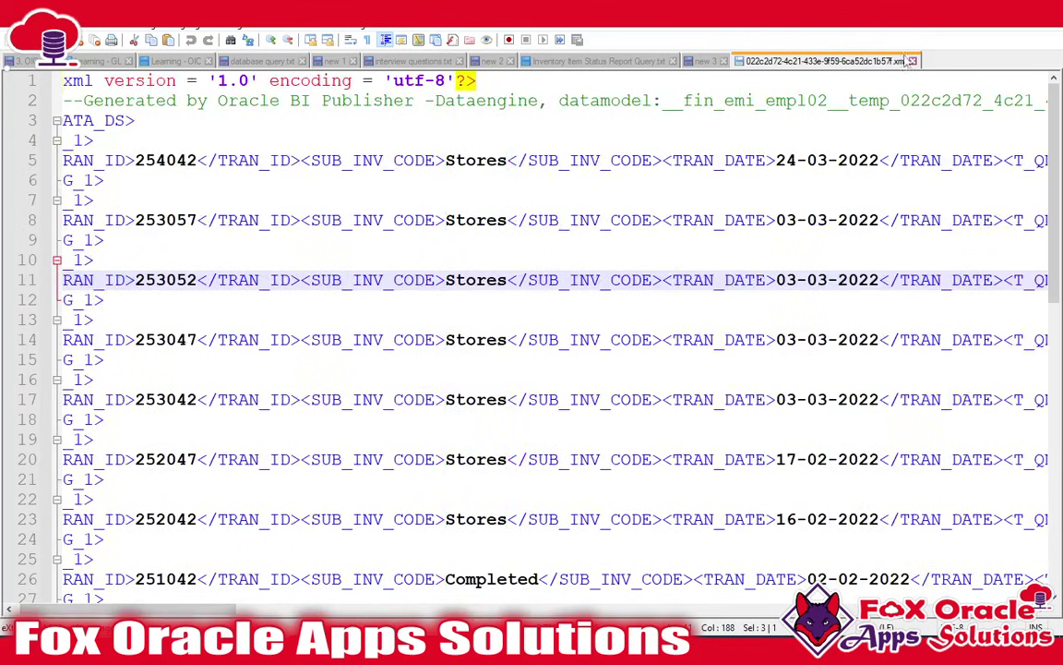
pyautogui.click(913, 61)
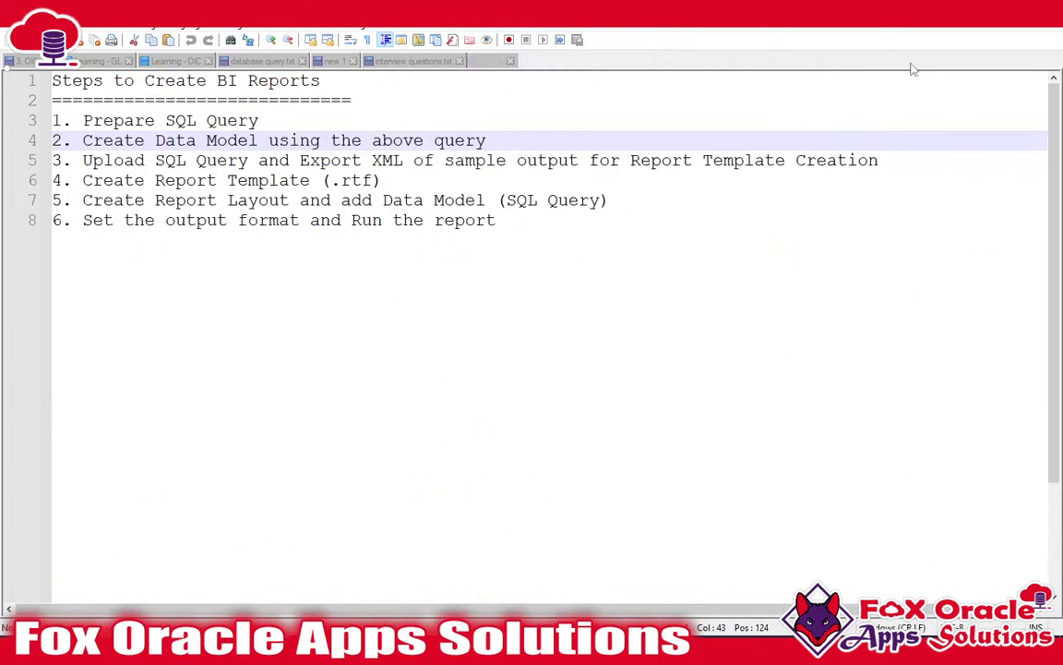
# - Review step 4 of the Steps to Create BI Reports notes, about creating the .rtf report template
pyautogui.click(189, 160)
pyautogui.moveTo(73, 180); pyautogui.dragTo(422, 187)
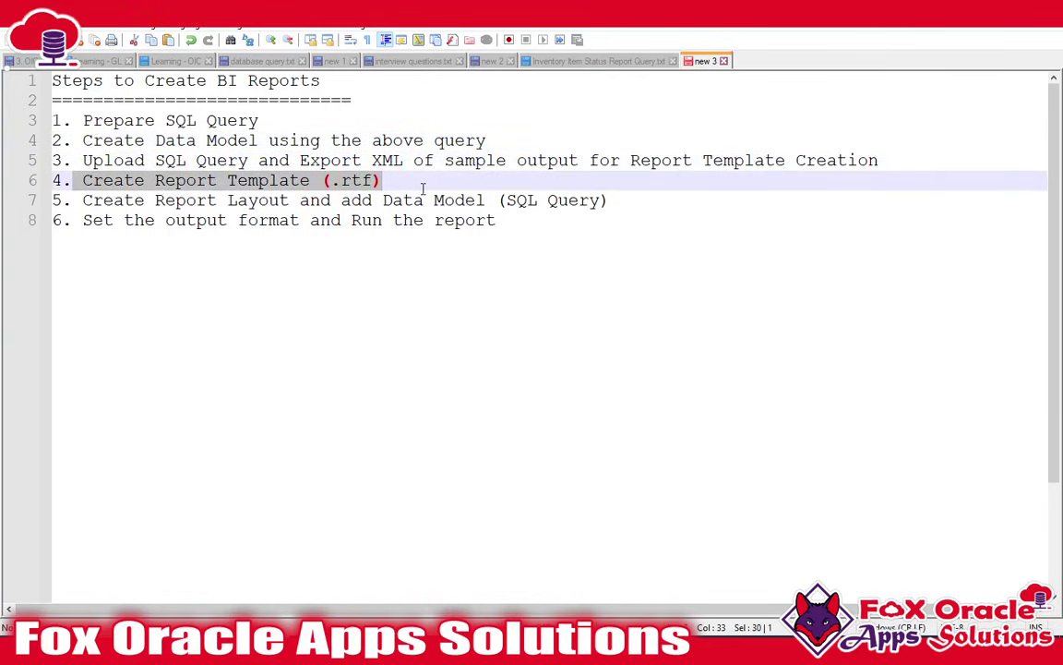
pyautogui.moveTo(331, 181); pyautogui.dragTo(375, 182)
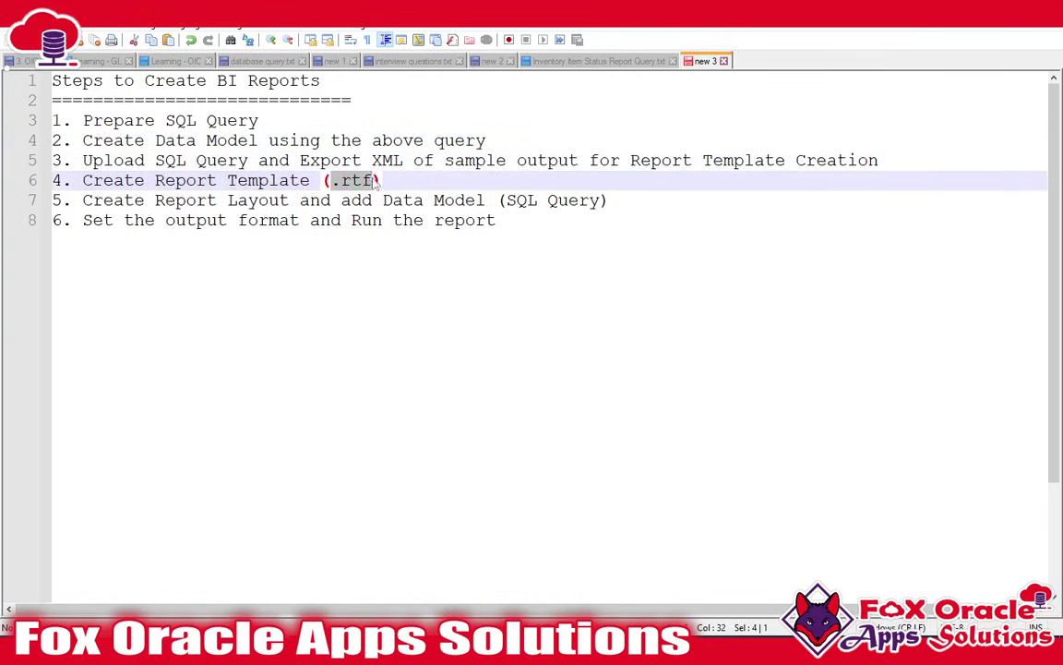
# - Switch to the RTF template in Word and compare its table with the data model's output in the browser
pyautogui.hotkey('alt', 'Tab')
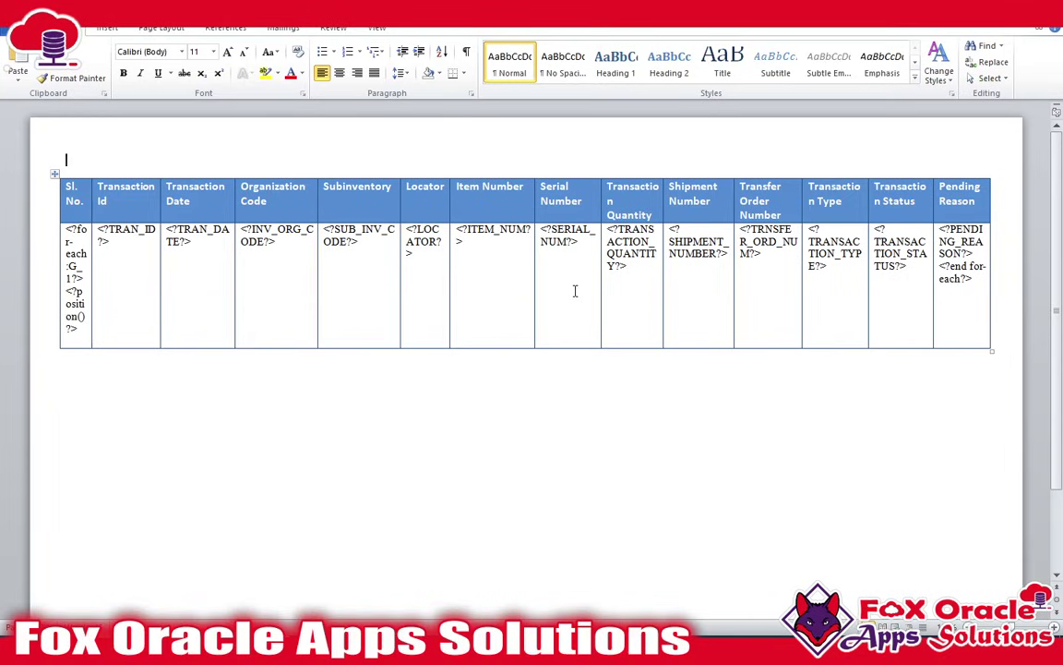
pyautogui.click(666, 292)
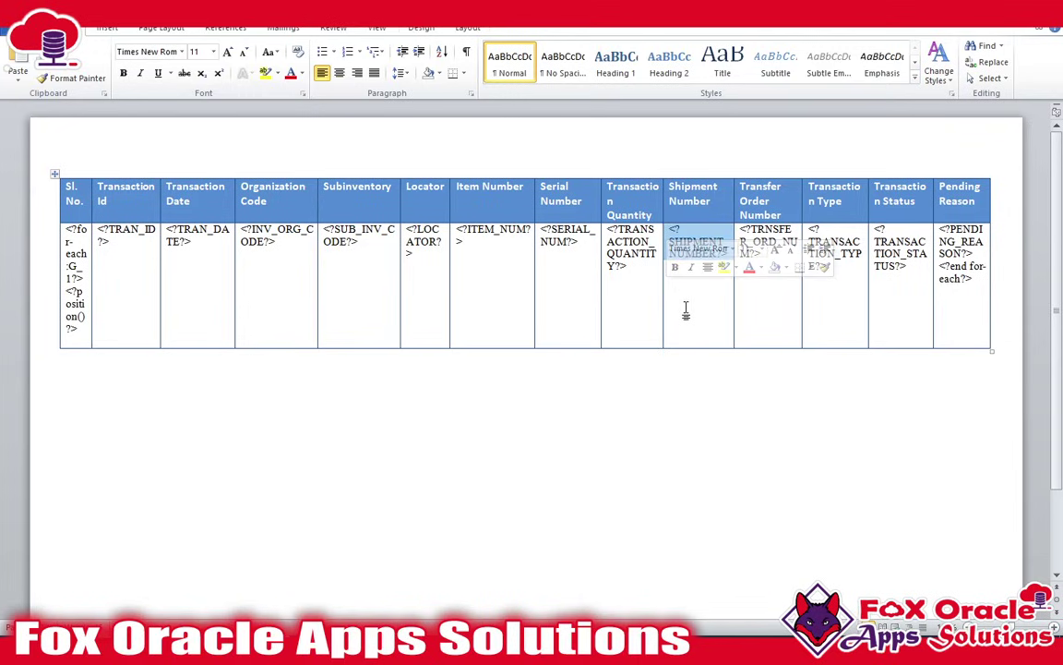
pyautogui.click(686, 311)
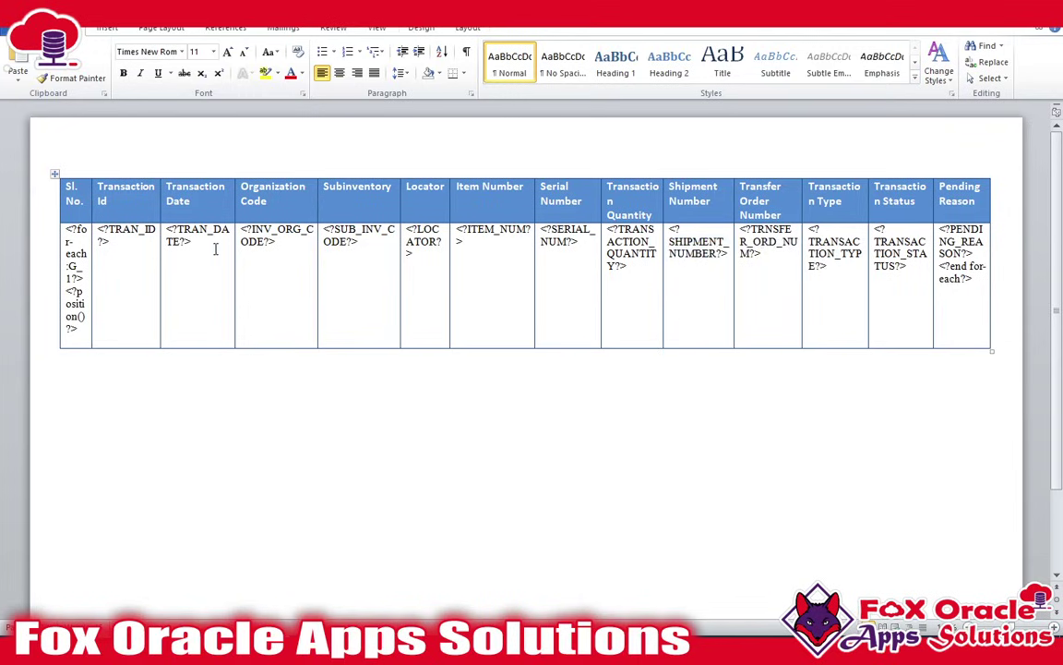
pyautogui.hotkey('alt', 'Tab')
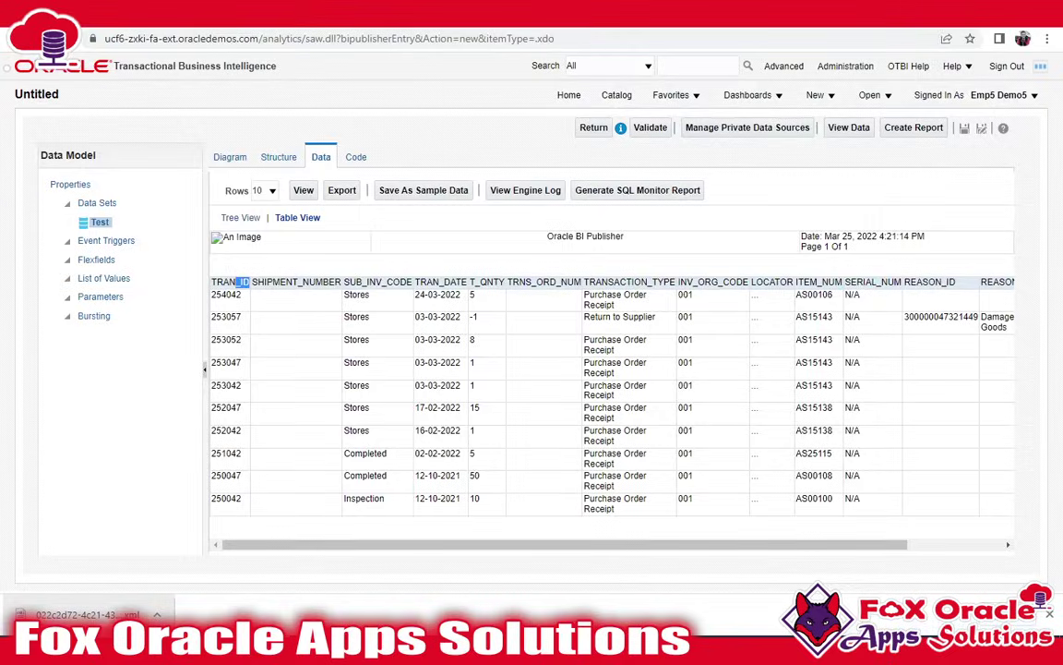
pyautogui.hotkey('alt', 'Tab')
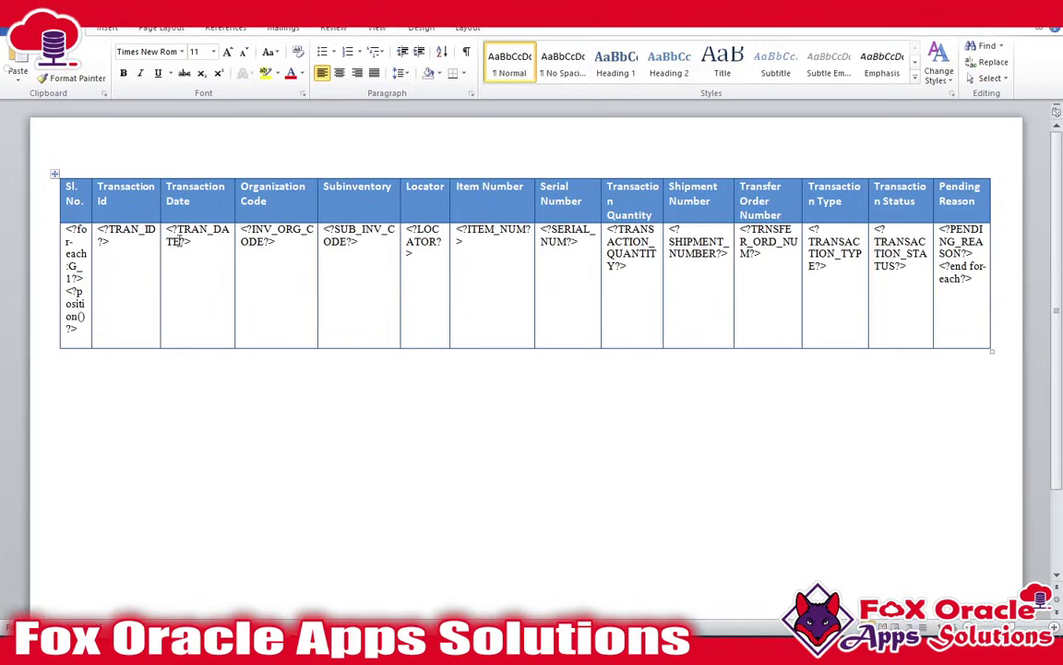
# - Examine the template's column headings and field tags such as TRAN_ID, TRAN_DATE and INV_ORG_CODE
pyautogui.click(76, 200)
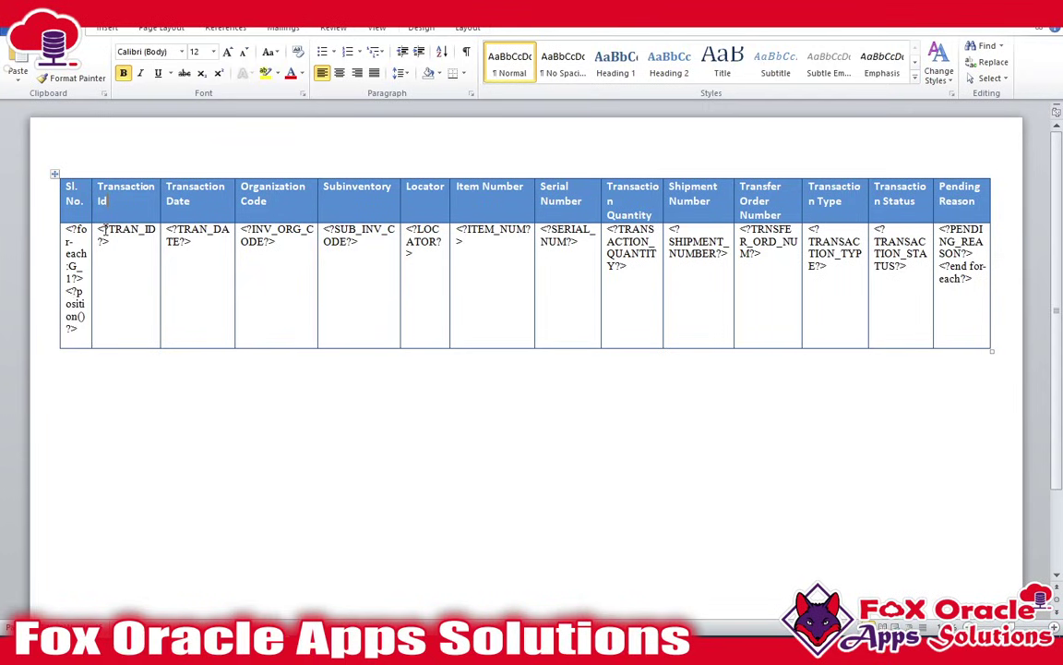
pyautogui.moveTo(109, 229); pyautogui.dragTo(138, 230)
pyautogui.doubleClick(180, 229)
pyautogui.click(271, 241)
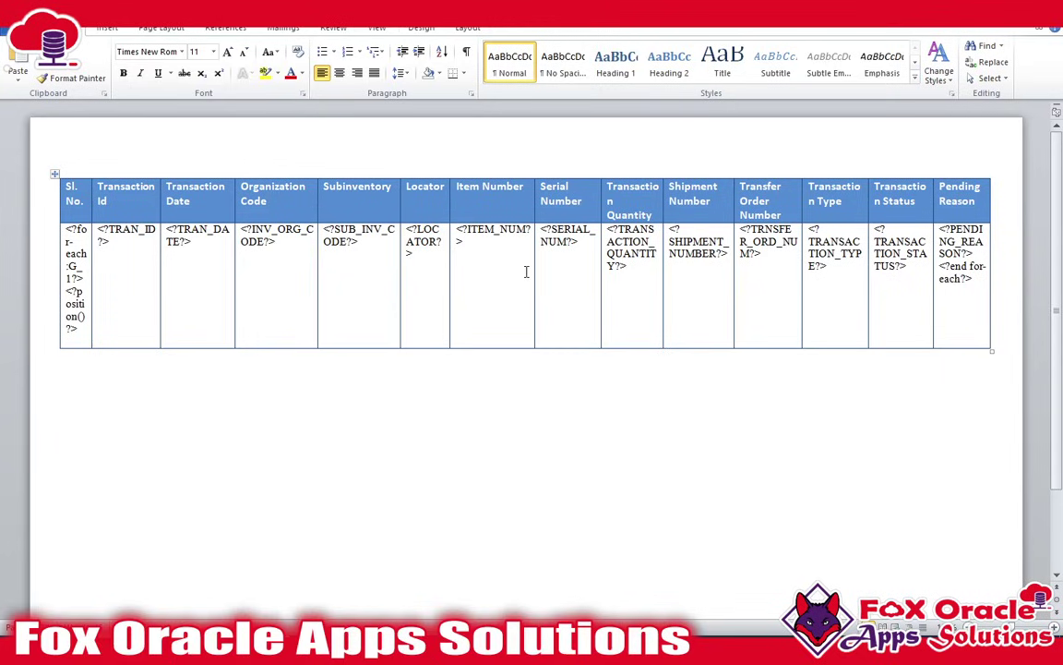
pyautogui.scroll(-1, 629, 328)
pyautogui.scroll(1, 629, 330)
pyautogui.scroll(-3, 313, 254)
pyautogui.scroll(3, 313, 254)
# - Switch back to the data model in the browser, stay on its unsaved page, and save the output as sample data again
pyautogui.hotkey('alt', 'Tab')
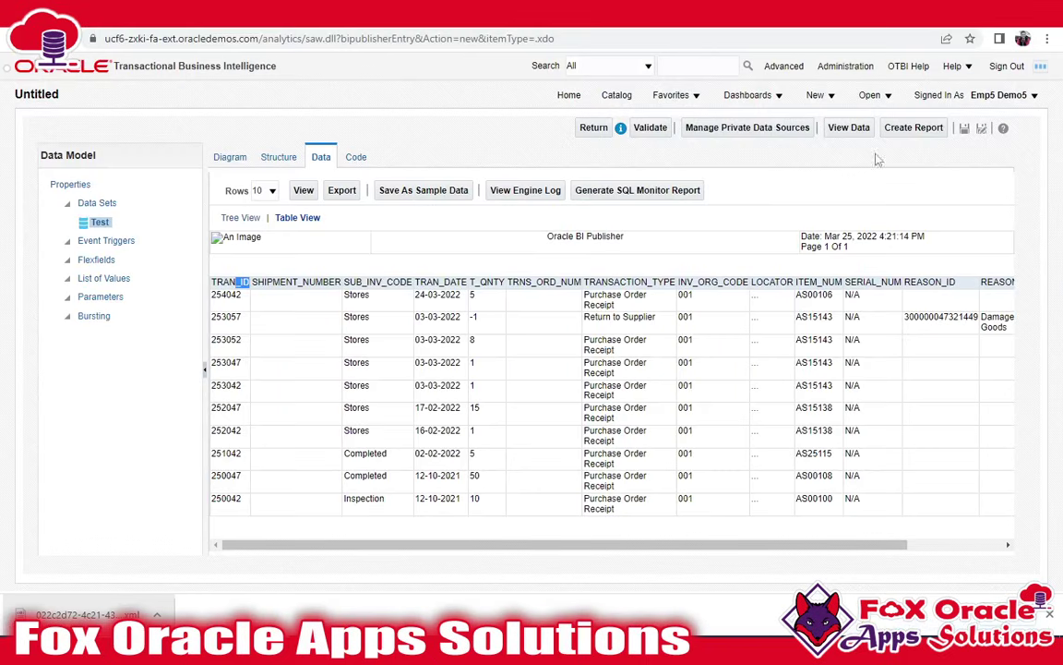
pyautogui.click(912, 128)
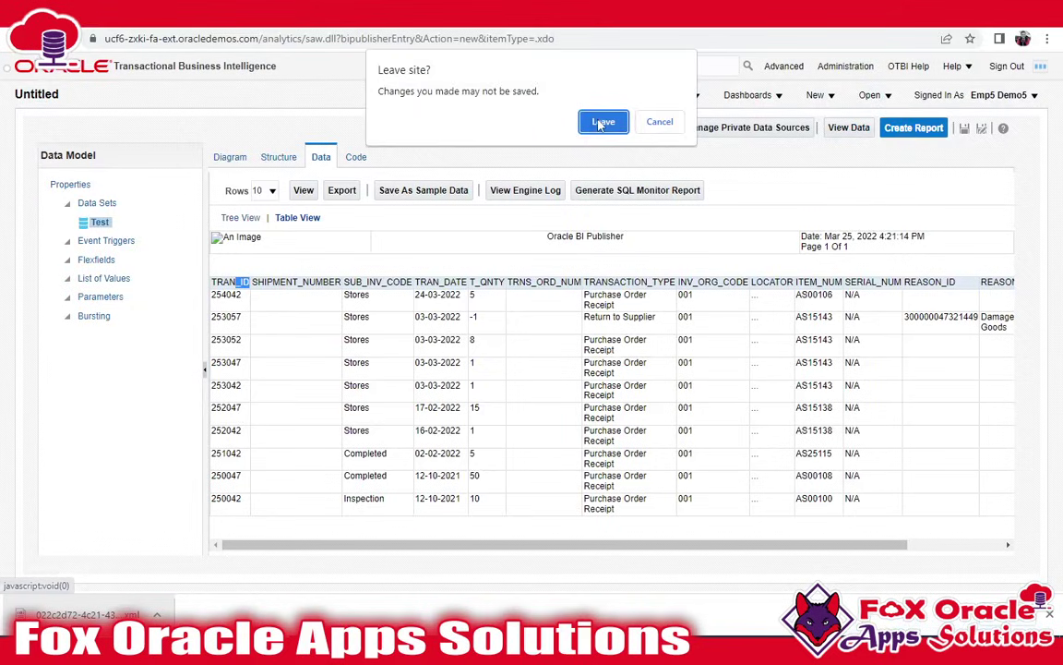
pyautogui.click(659, 121)
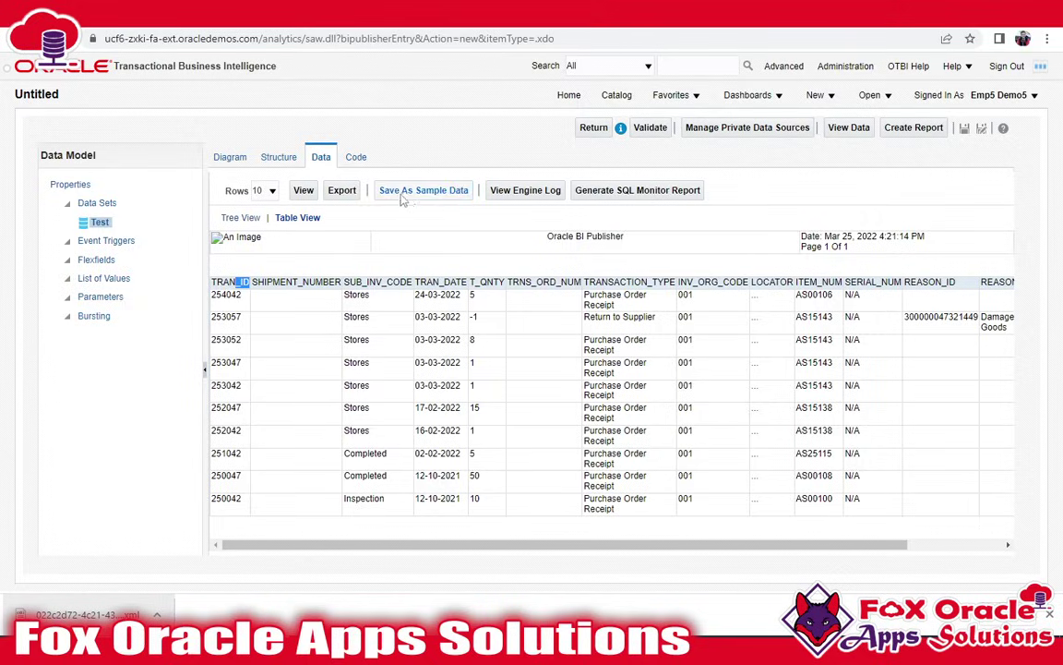
pyautogui.click(421, 191)
pyautogui.click(623, 373)
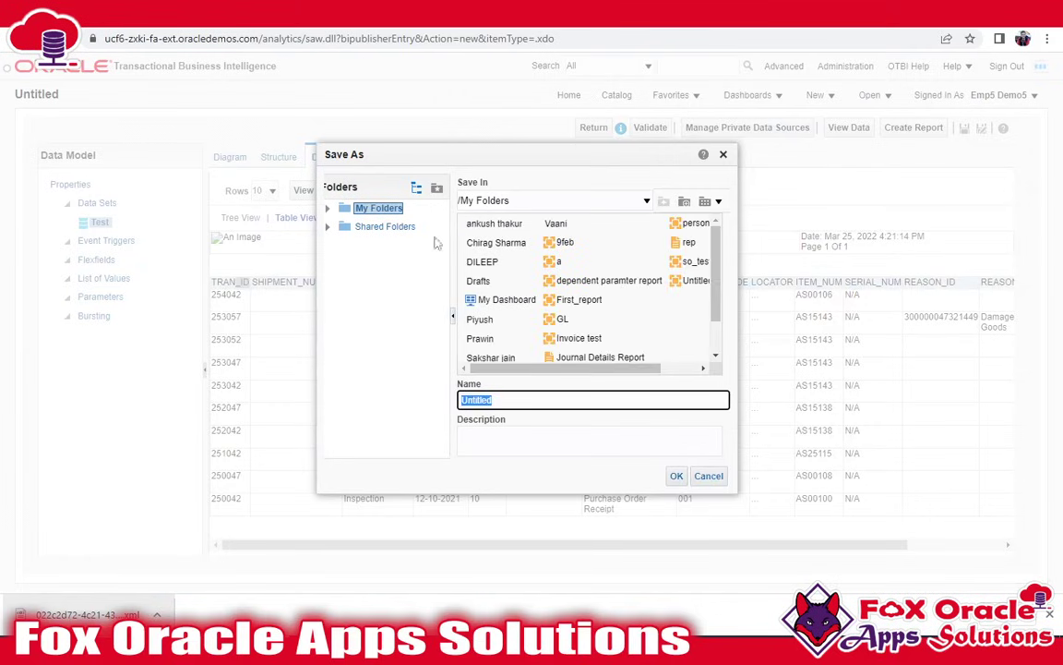
# - While saving the data model, create a folder named Inventory Items Status Report inside the personally named folder under Shared Folders
pyautogui.click(385, 229)
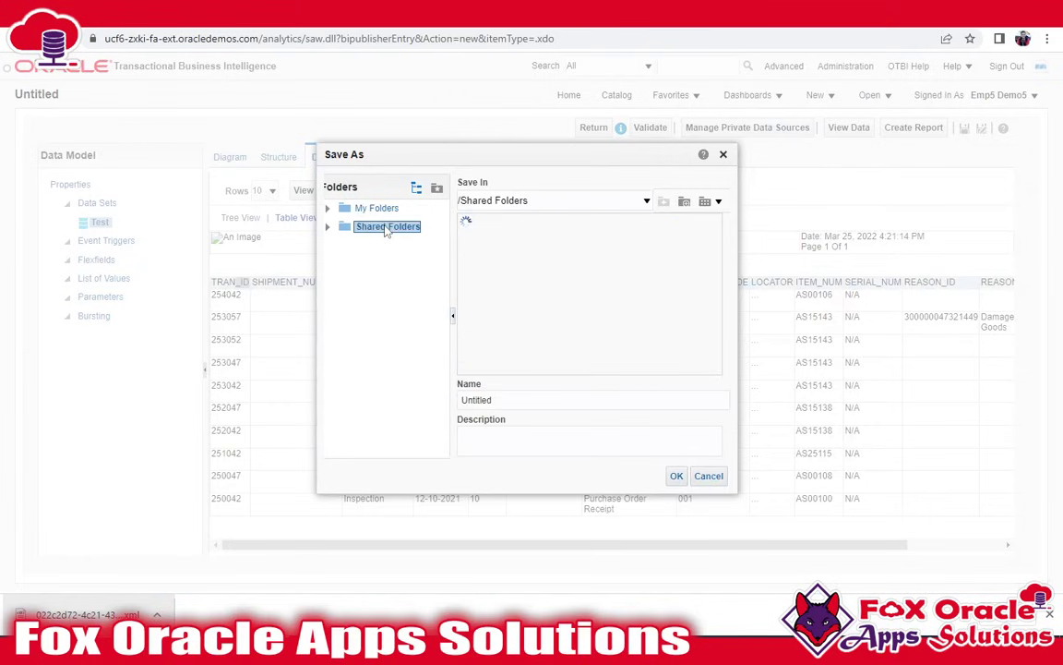
pyautogui.scroll(-2, 517, 305)
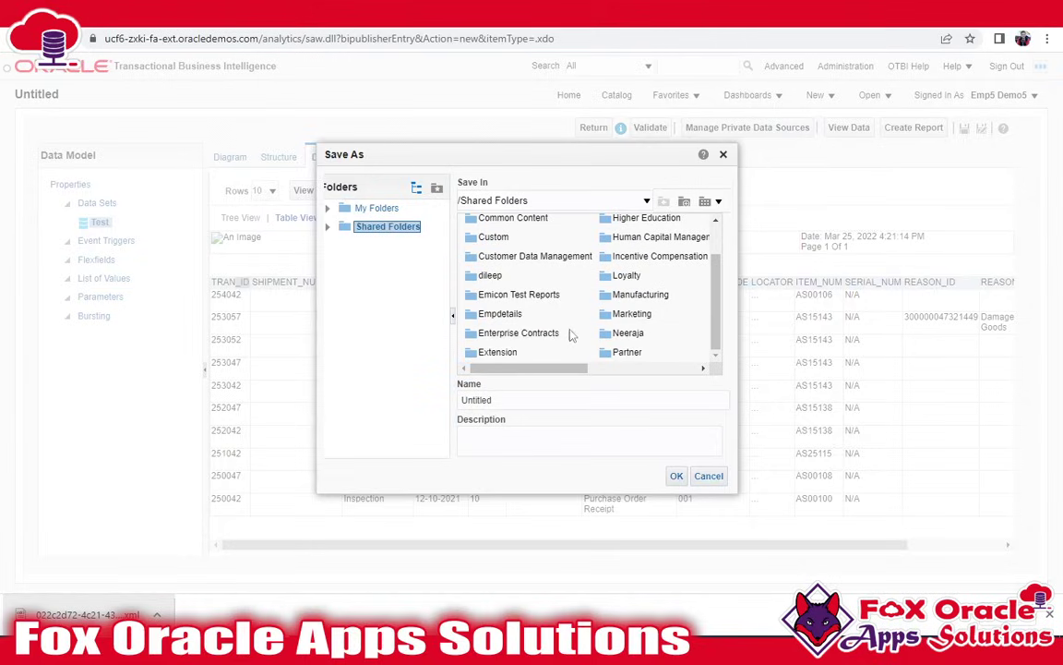
pyautogui.moveTo(529, 368); pyautogui.dragTo(631, 286)
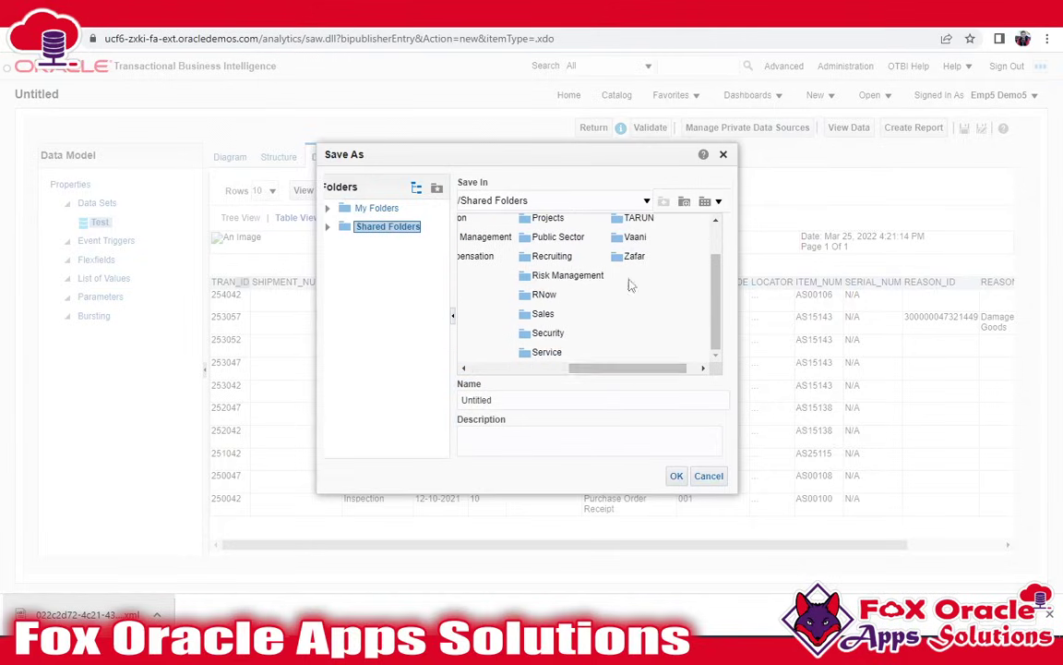
pyautogui.doubleClick(627, 256)
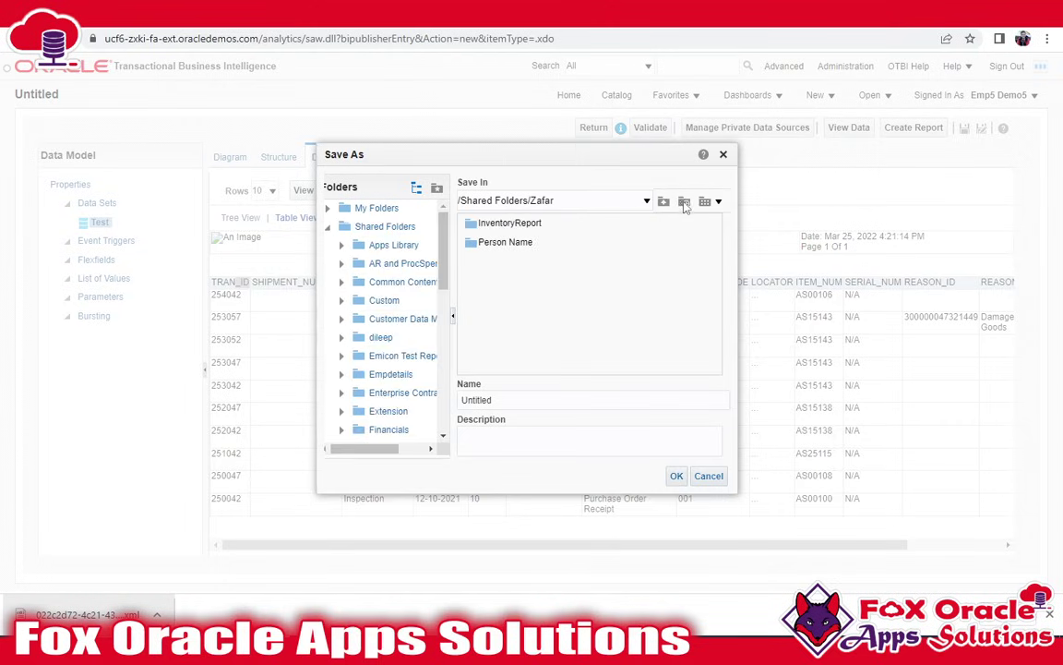
pyautogui.click(684, 202)
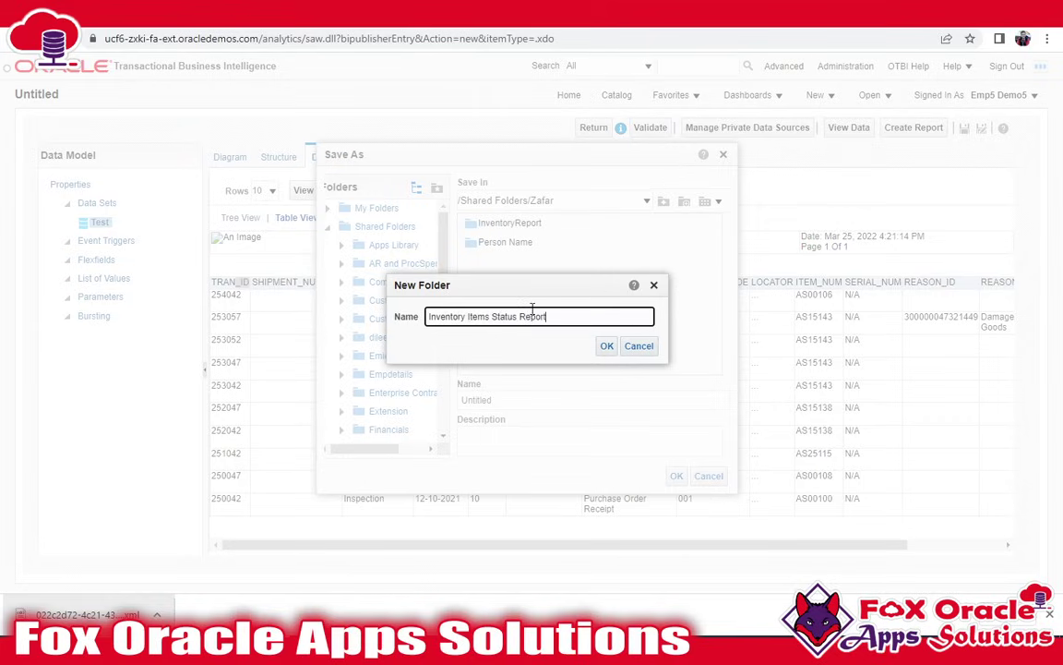
pyautogui.click(602, 345)
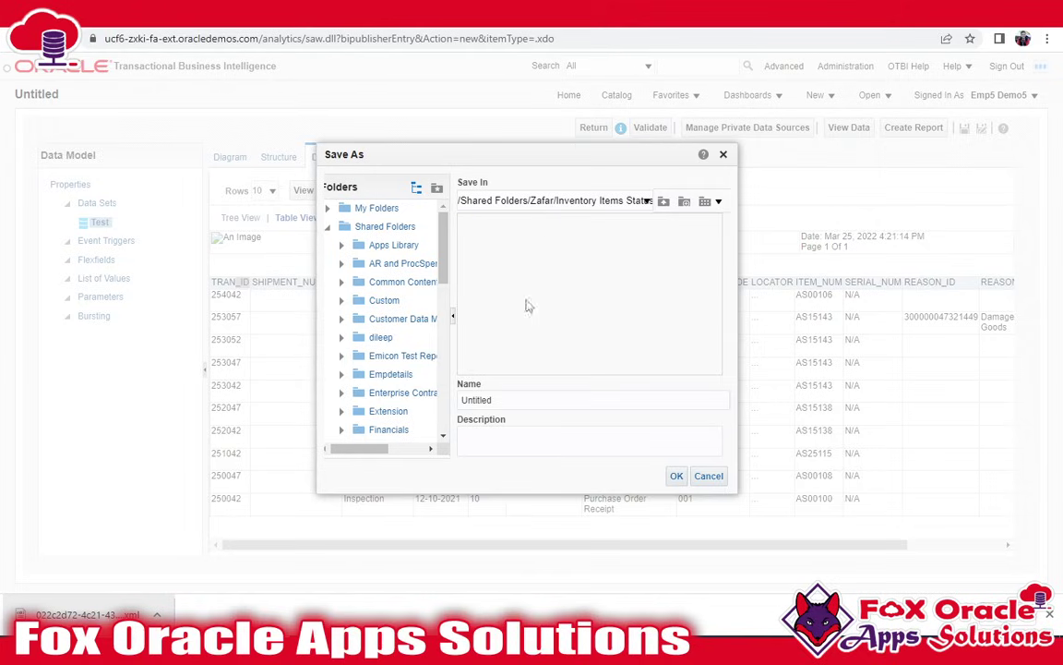
# - Save the data model as INV_ITEM_RPT in the new folder
pyautogui.moveTo(527, 398); pyautogui.dragTo(401, 401)
pyautogui.write('INV_ITEM_RPT')
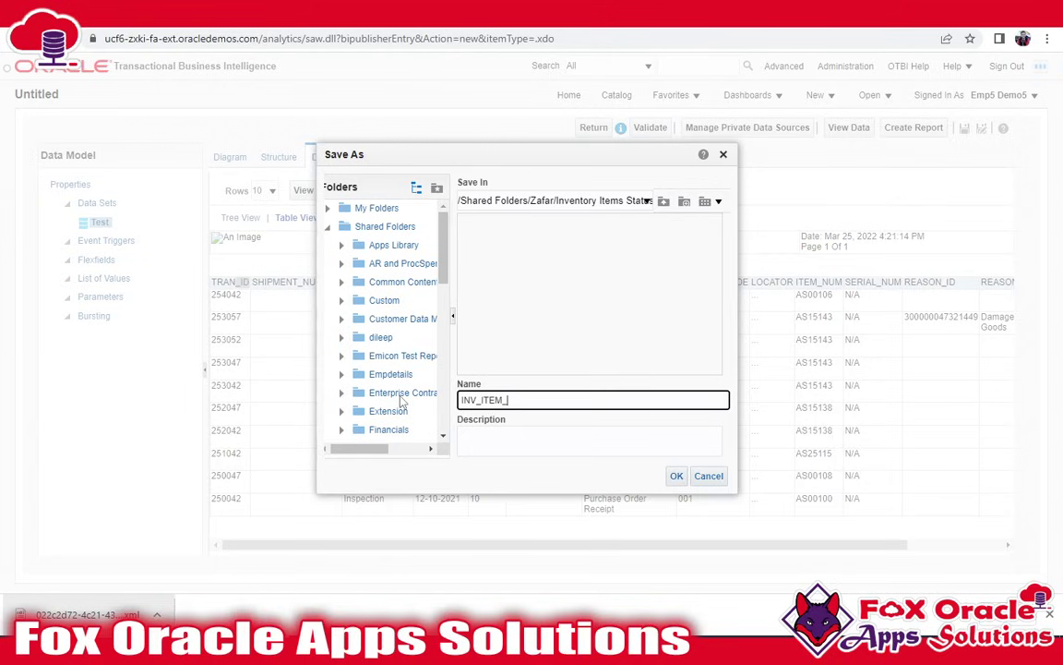
pyautogui.click(675, 478)
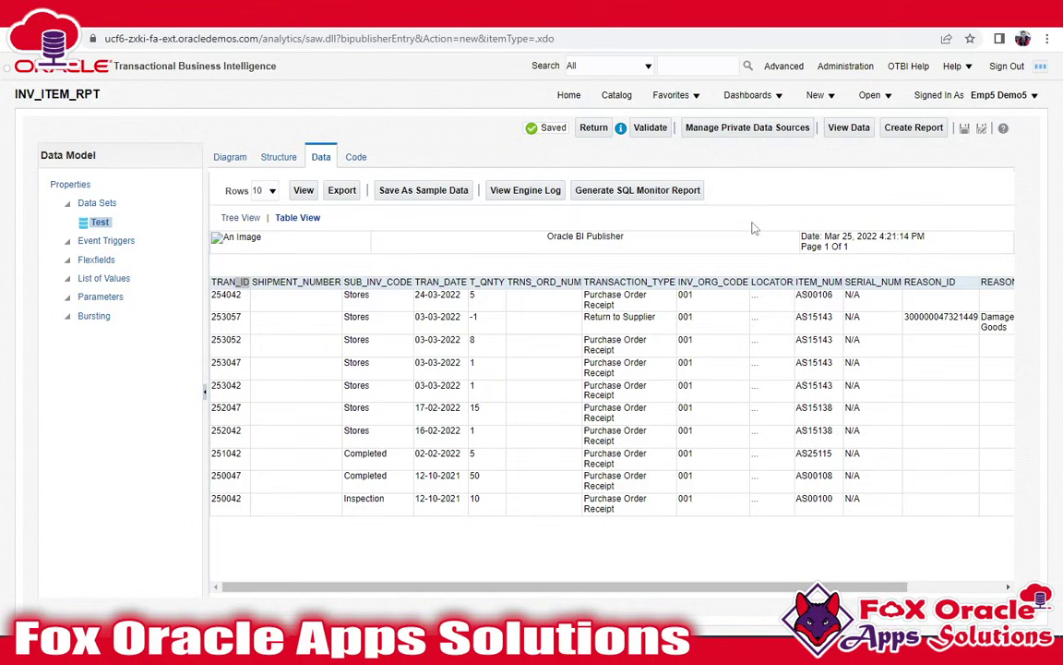
# - Start a report from the data model, choose Use Report Editor, and cancel the guided wizard to continue in the report editor
pyautogui.click(919, 135)
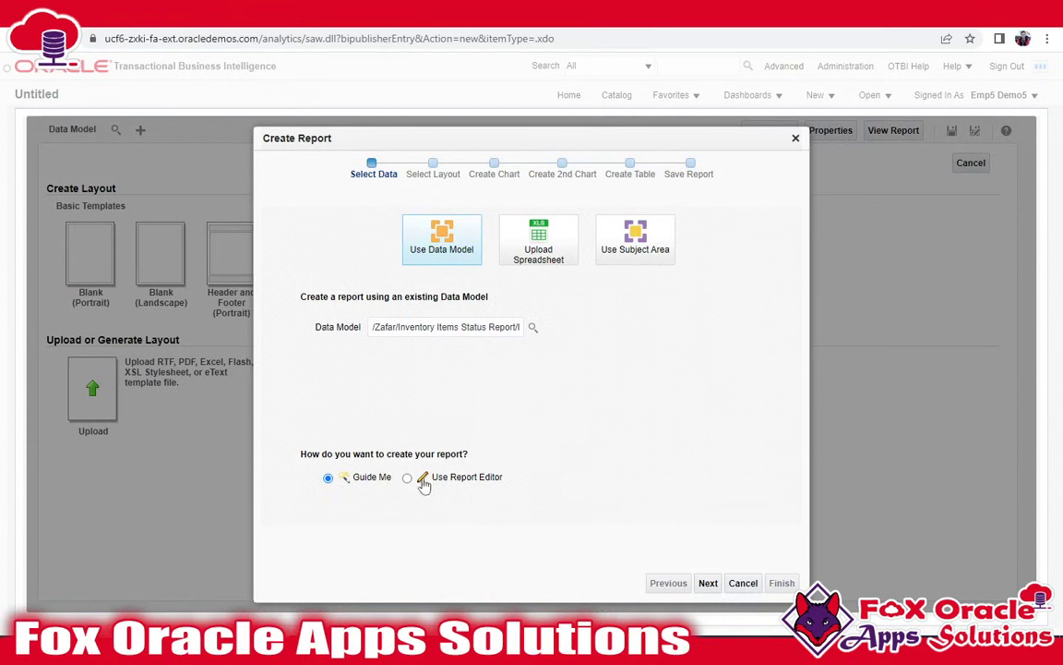
pyautogui.click(406, 478)
pyautogui.click(743, 583)
pyautogui.click(602, 121)
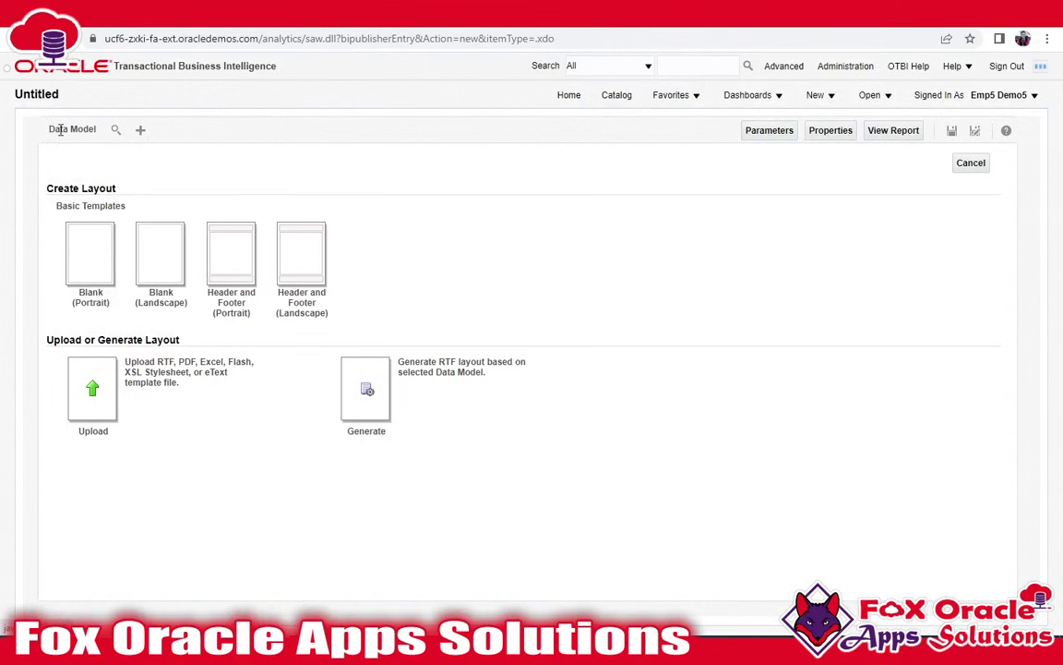
pyautogui.click(140, 135)
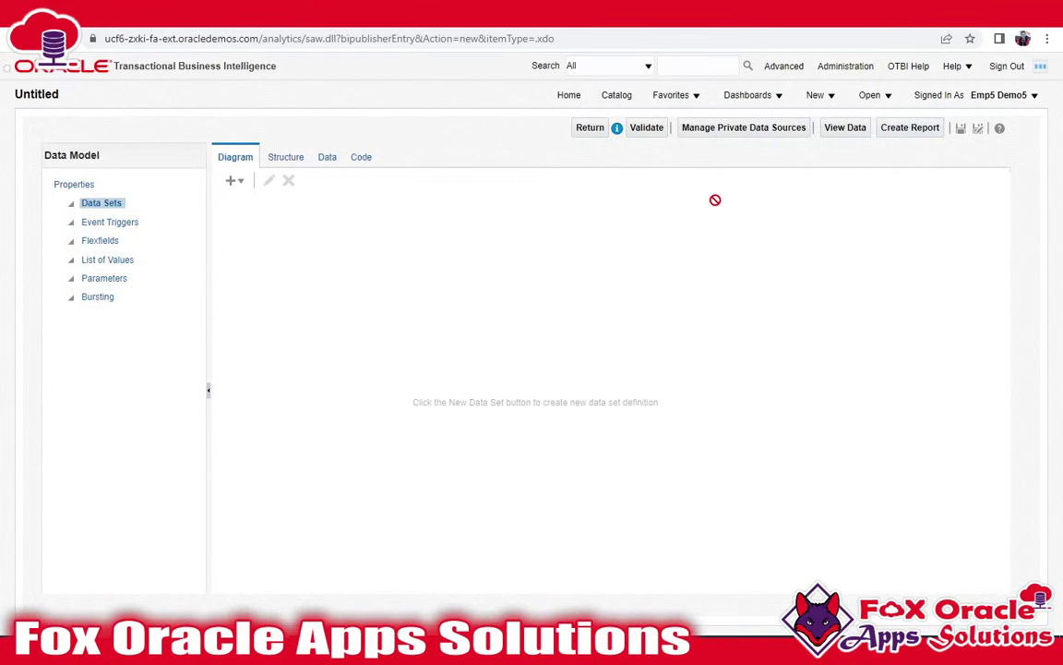
pyautogui.click(587, 130)
pyautogui.click(603, 121)
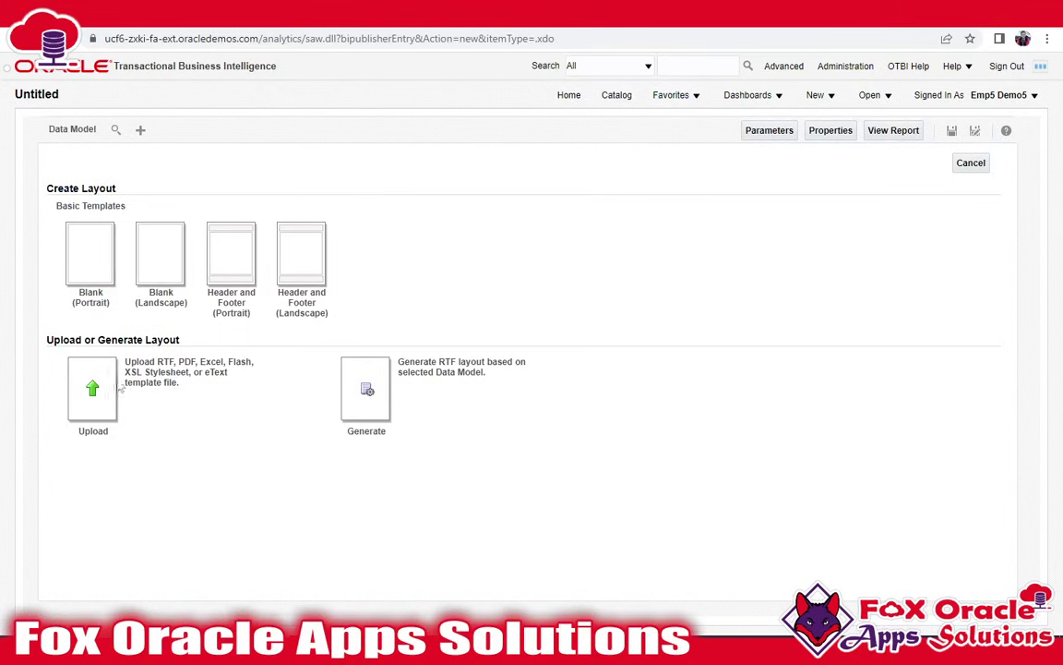
# - Begin a template upload with the layout name INV_ITEM_RPT and choose INV_RPT_RTF.rtf from the Notepad++ folder as the template file
pyautogui.click(83, 362)
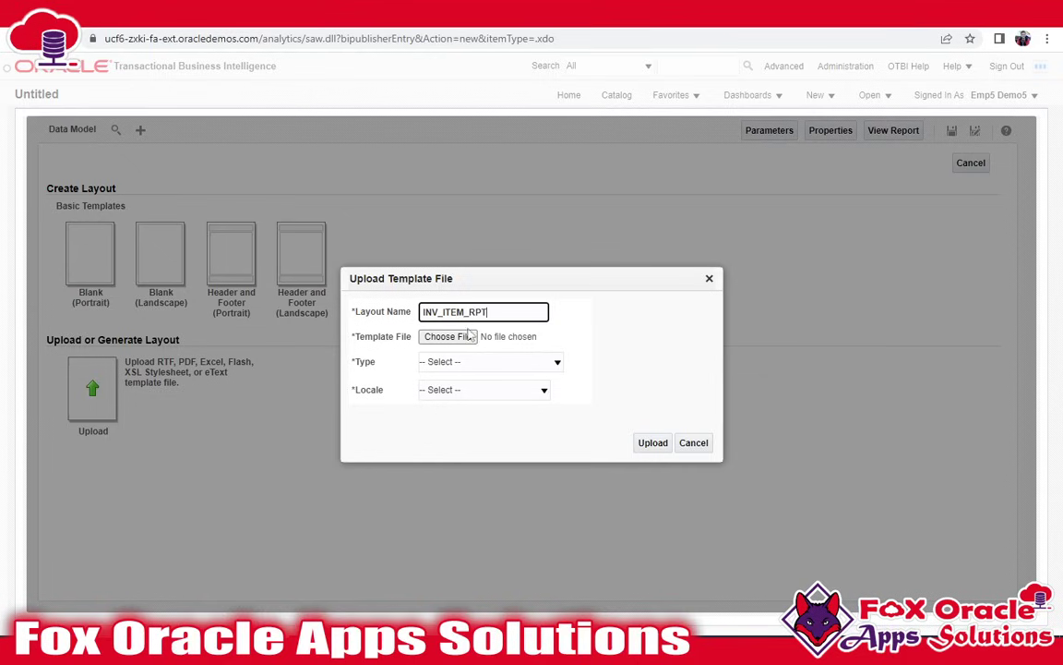
pyautogui.click(464, 336)
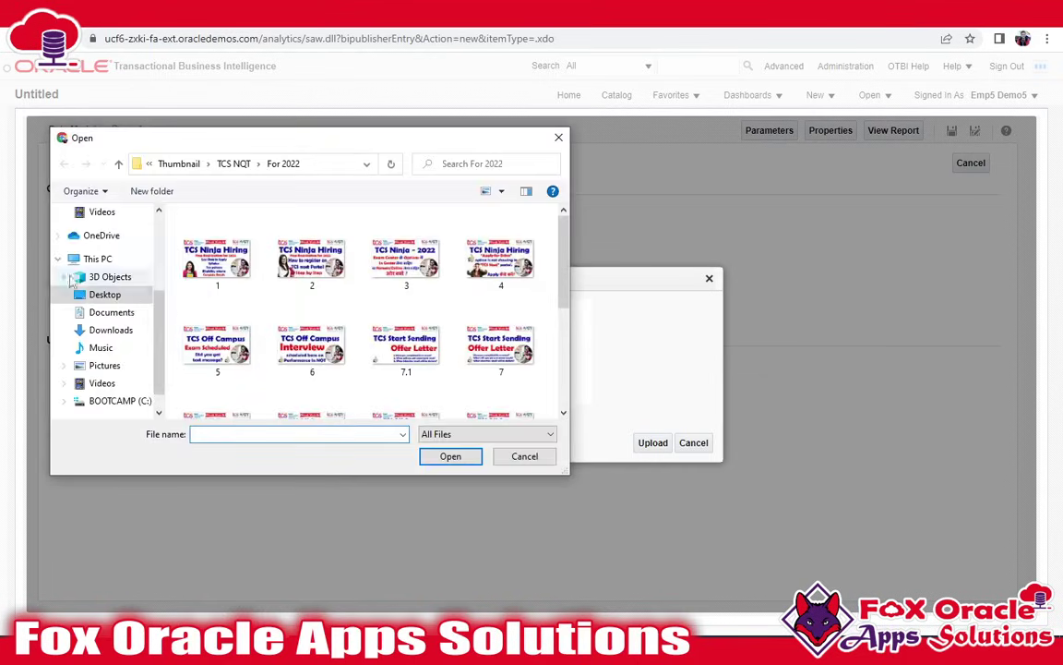
pyautogui.scroll(3, 73, 286)
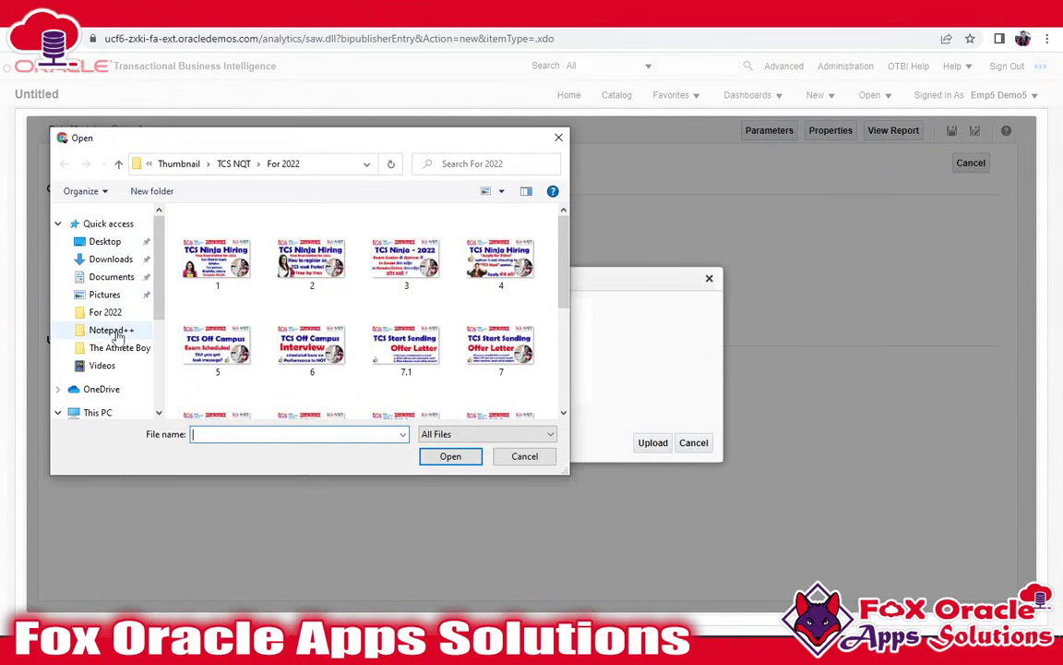
pyautogui.click(112, 330)
pyautogui.click(222, 280)
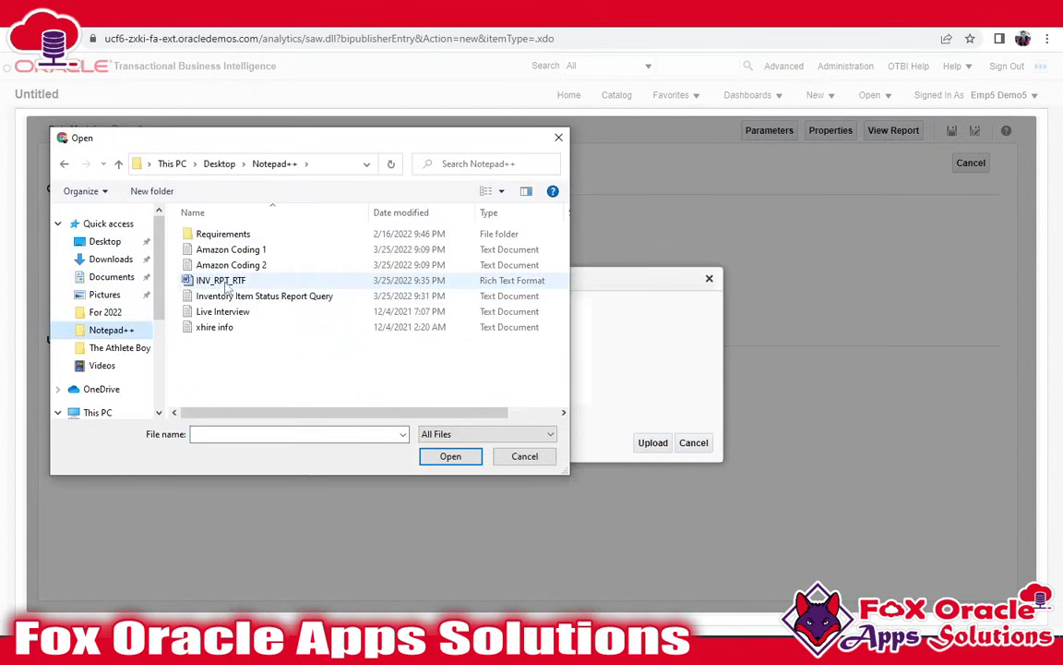
pyautogui.click(449, 456)
# - Set the template type to RTF Template and the locale to English (United States), and upload the template
pyautogui.click(486, 362)
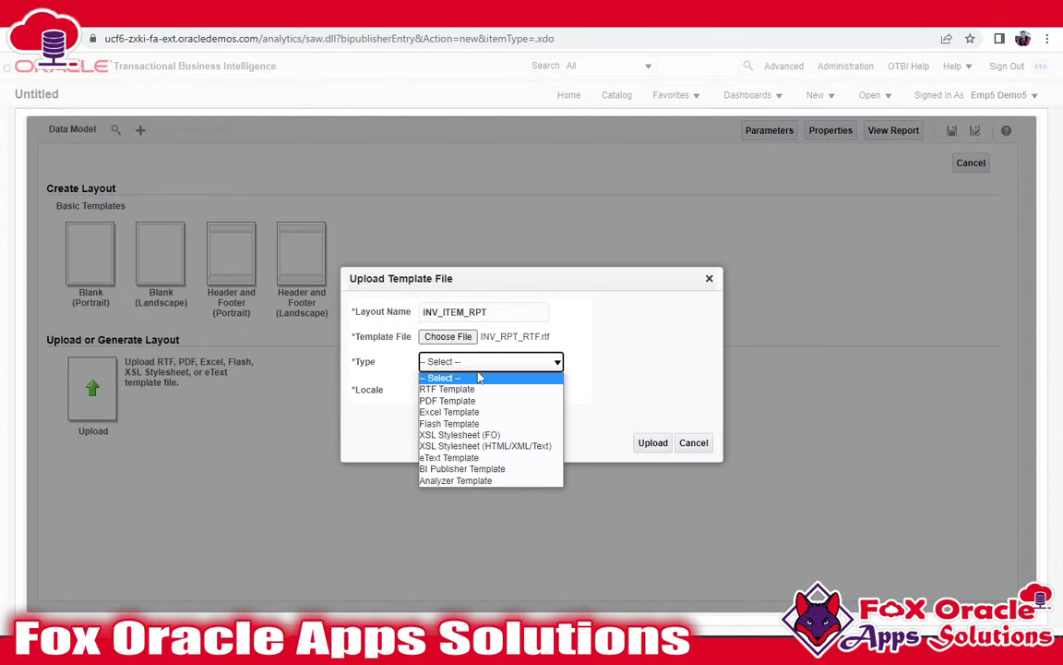
pyautogui.click(452, 389)
pyautogui.click(468, 394)
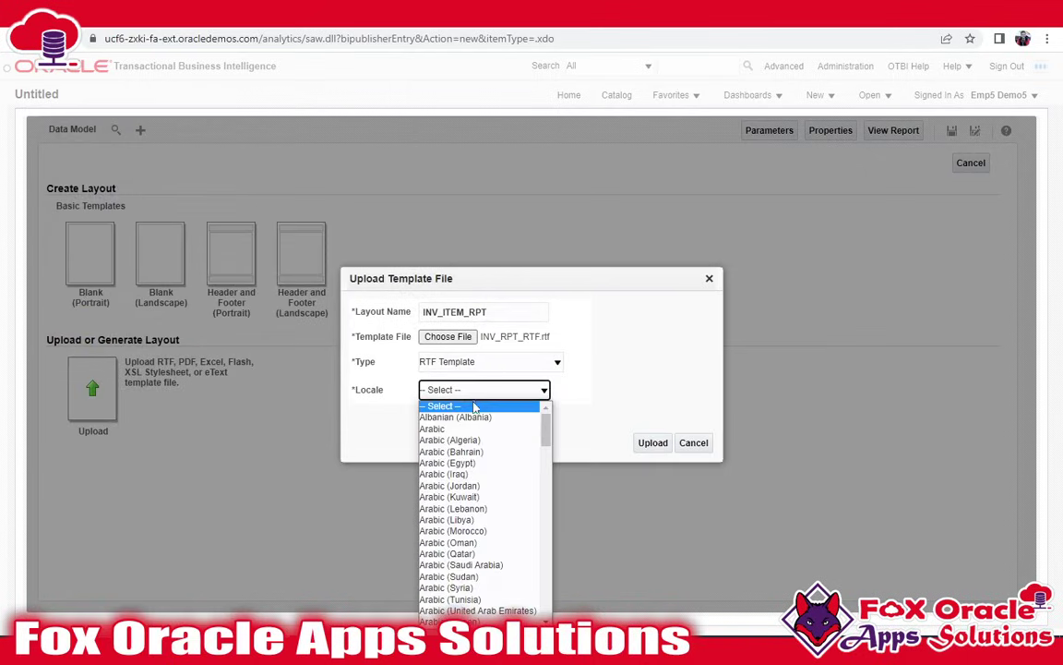
pyautogui.scroll(-5, 479, 462)
pyautogui.scroll(-1, 479, 486)
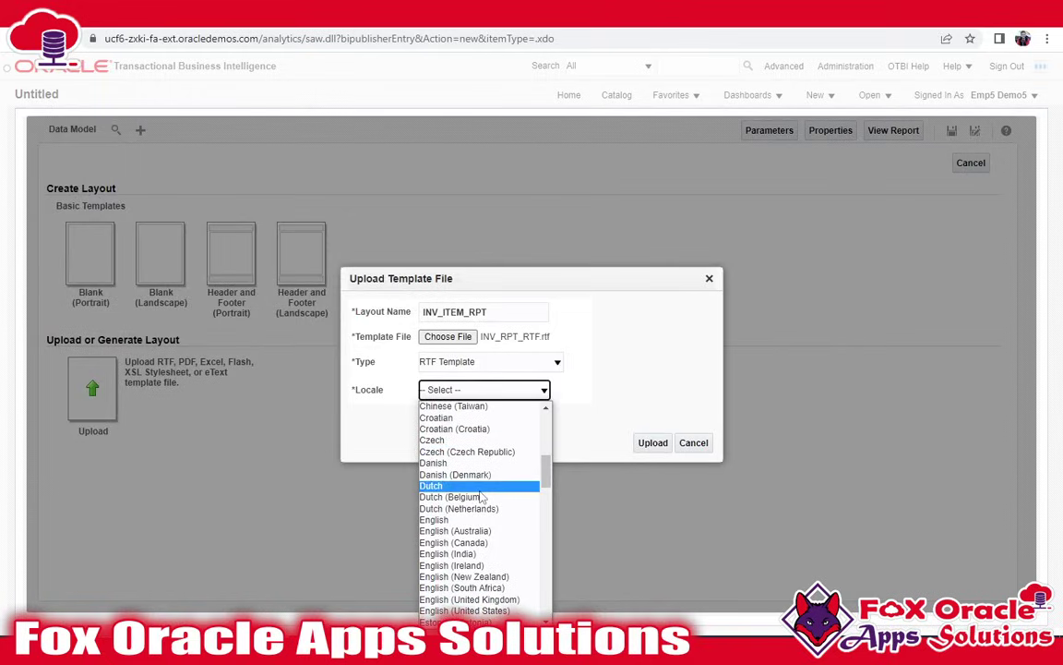
pyautogui.click(486, 614)
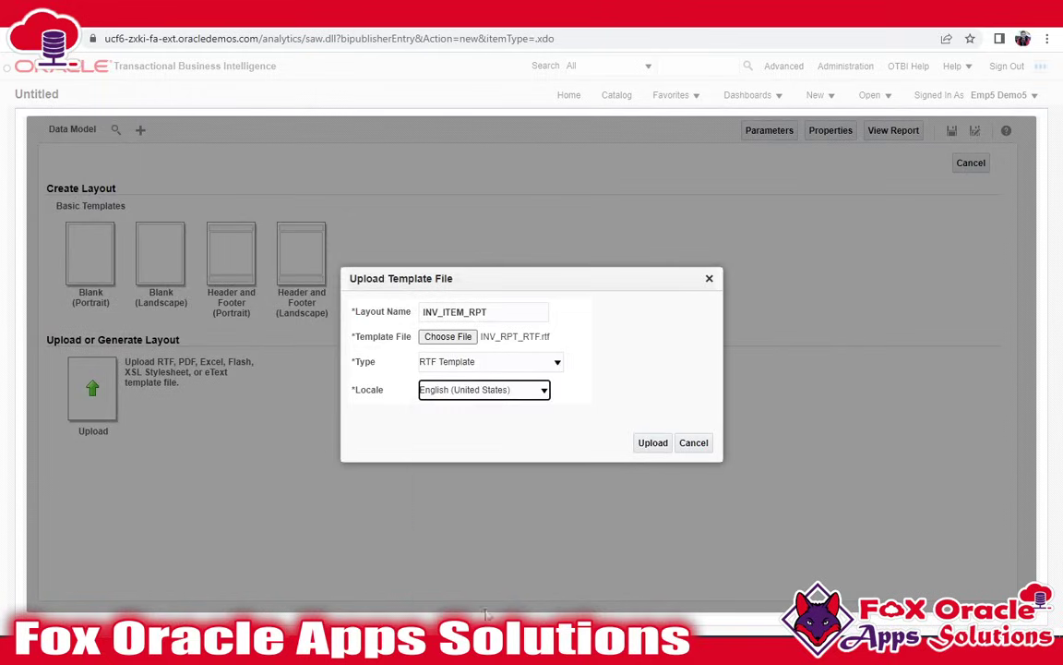
pyautogui.click(650, 444)
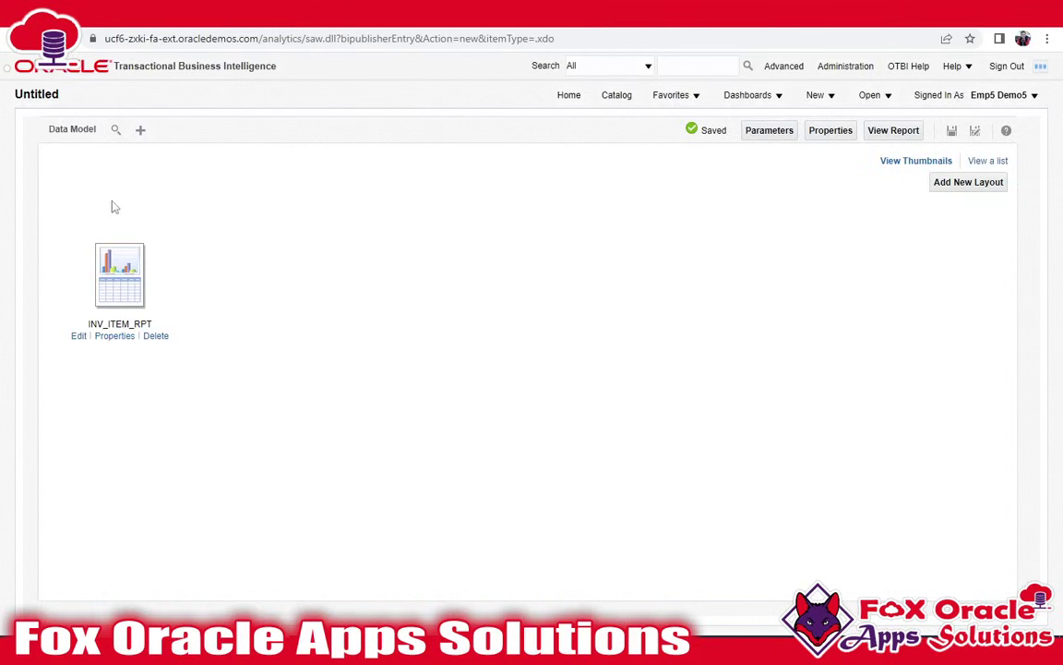
# - Link the report to the INV_ITEM_RPT data model from the shared inventory items status folder
pyautogui.click(116, 130)
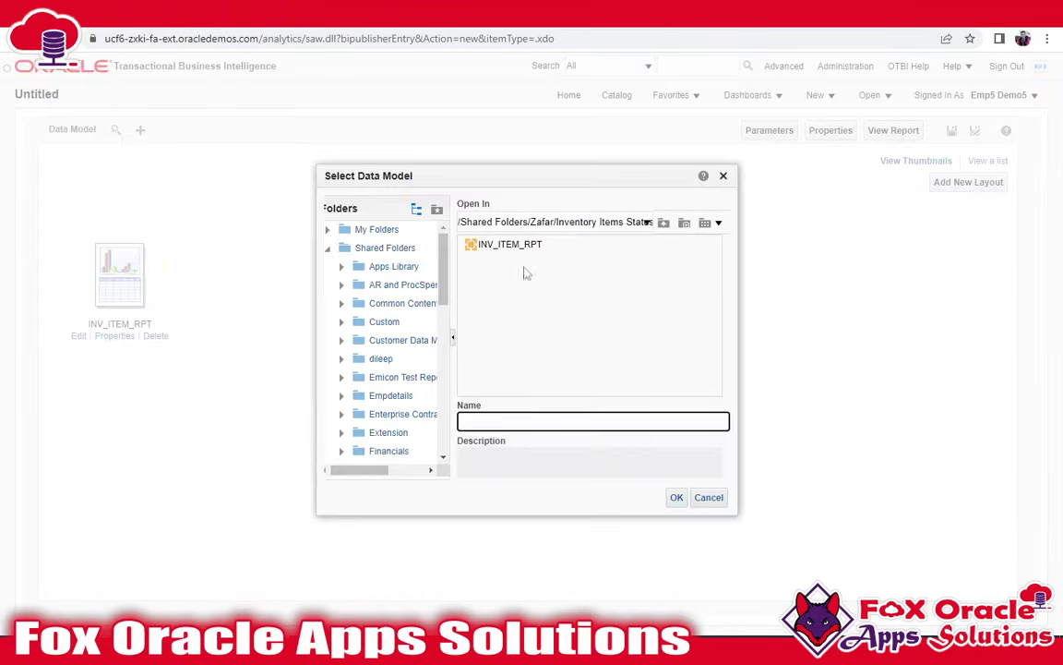
pyautogui.click(503, 245)
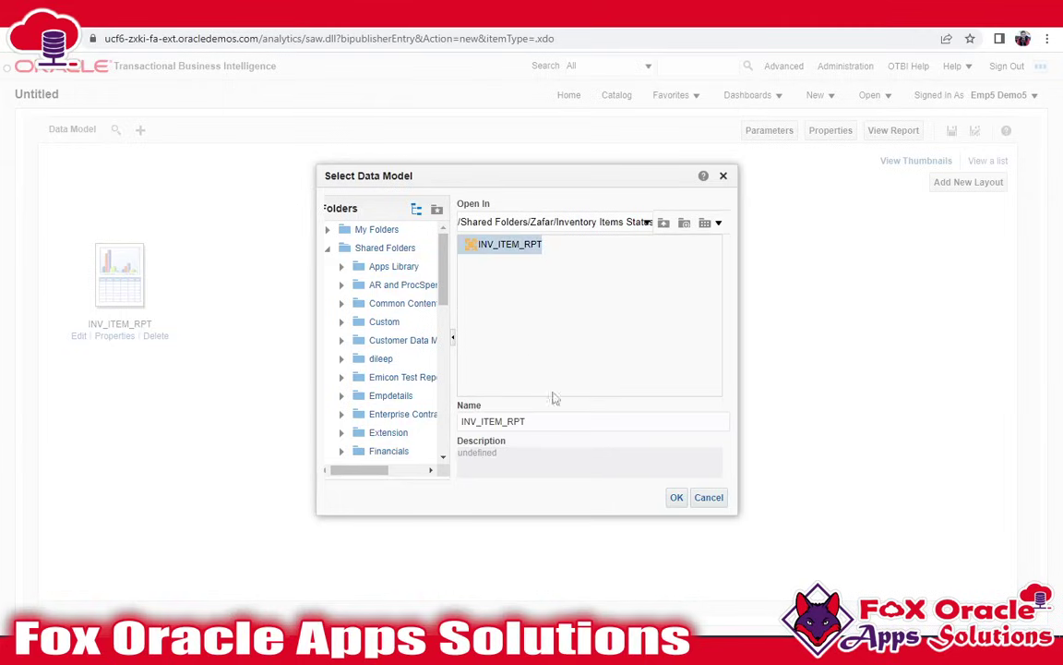
pyautogui.click(679, 498)
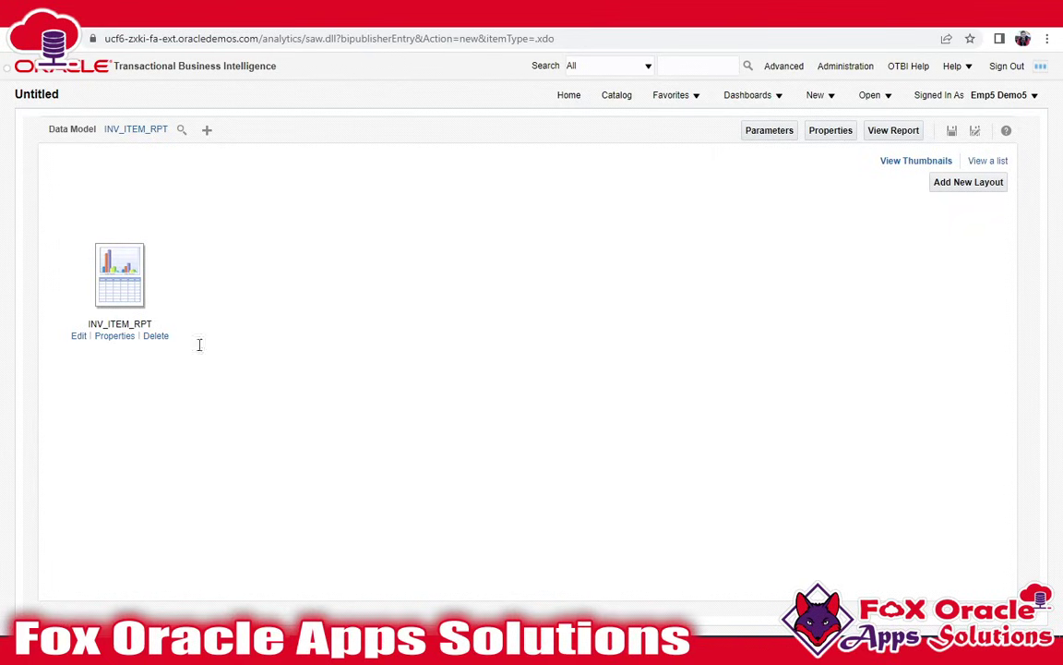
# - Save the report as INV_ITEM_RPT in the same folder as the data model, accepting the overwrite
pyautogui.click(952, 130)
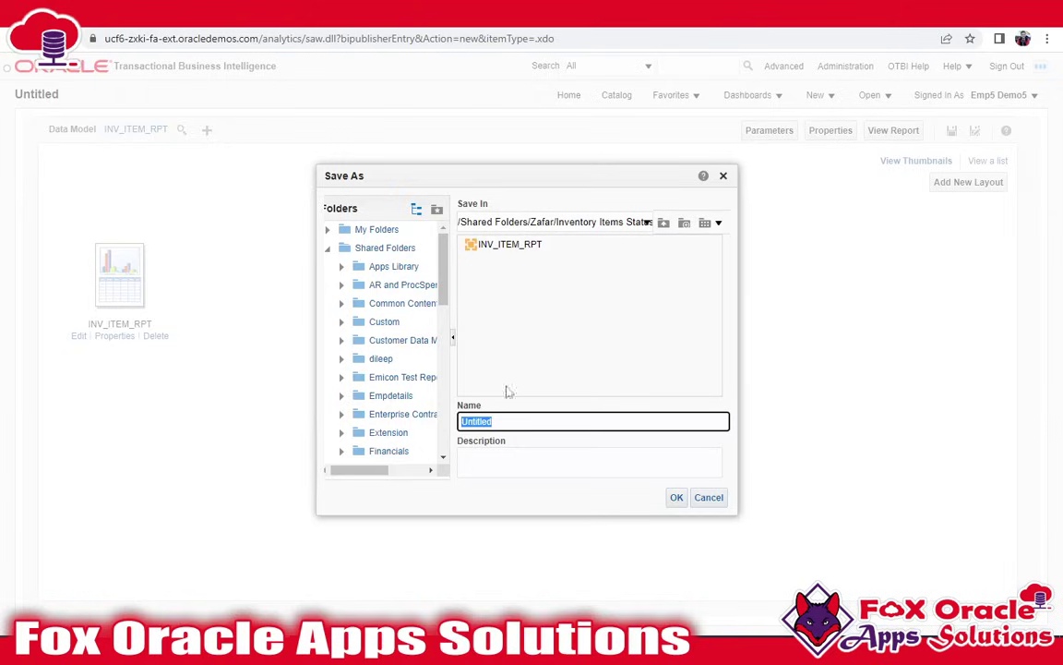
pyautogui.click(510, 245)
pyautogui.click(675, 500)
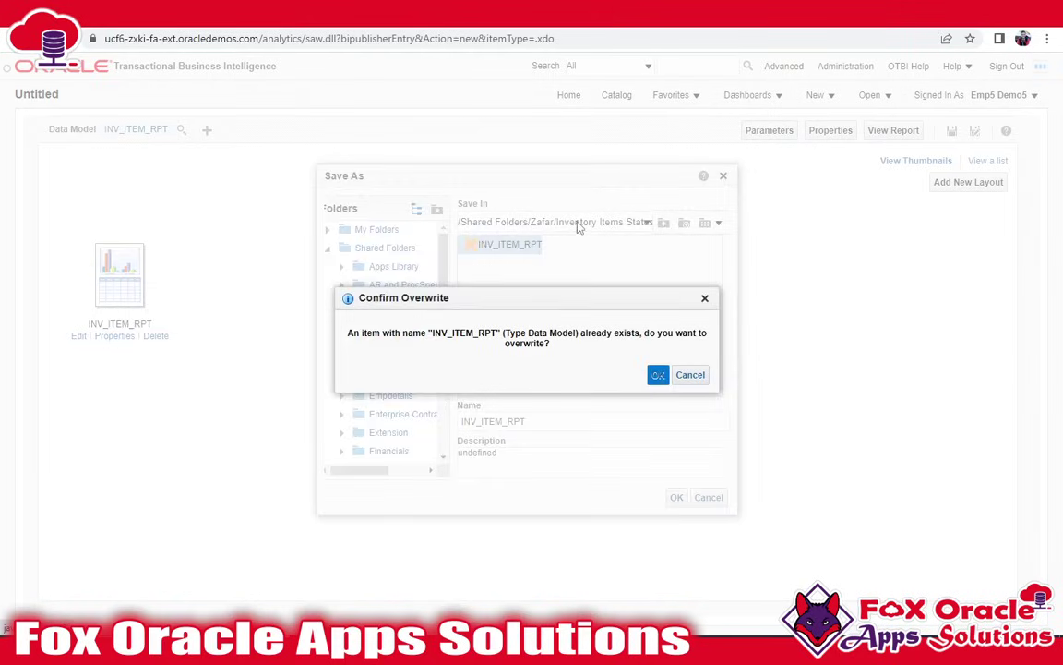
pyautogui.press('Return')
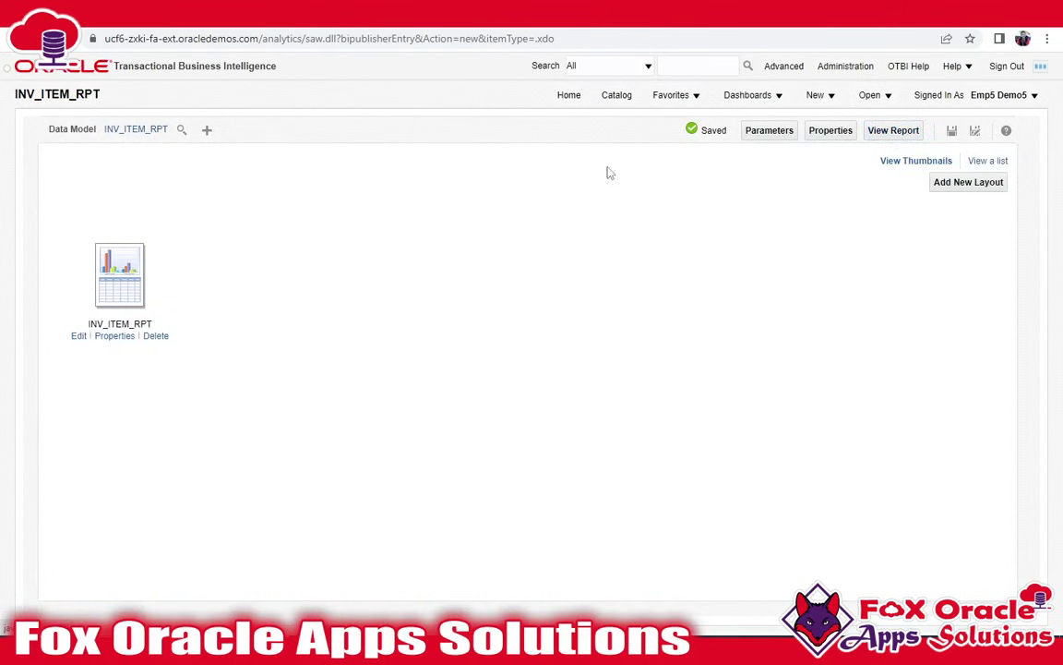
# - Switch to the Notepad++ checklist, review steps 5 and 6 on the report layout and output format, and return to the report in the browser
pyautogui.hotkey('alt', 'Tab')
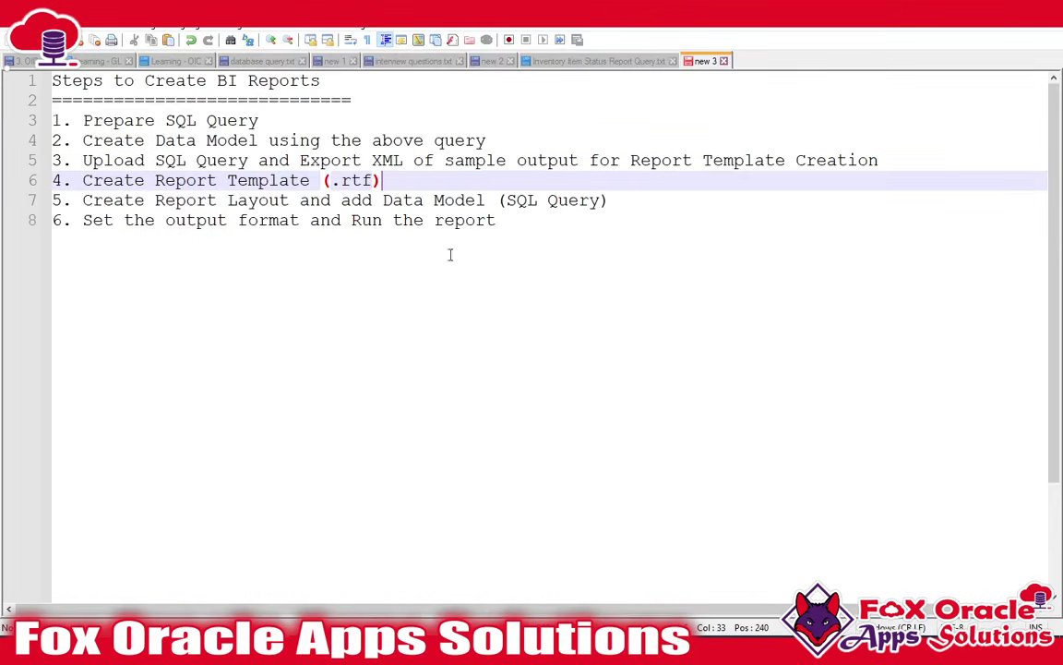
pyautogui.click(197, 200)
pyautogui.moveTo(83, 200); pyautogui.dragTo(605, 201)
pyautogui.click(392, 200)
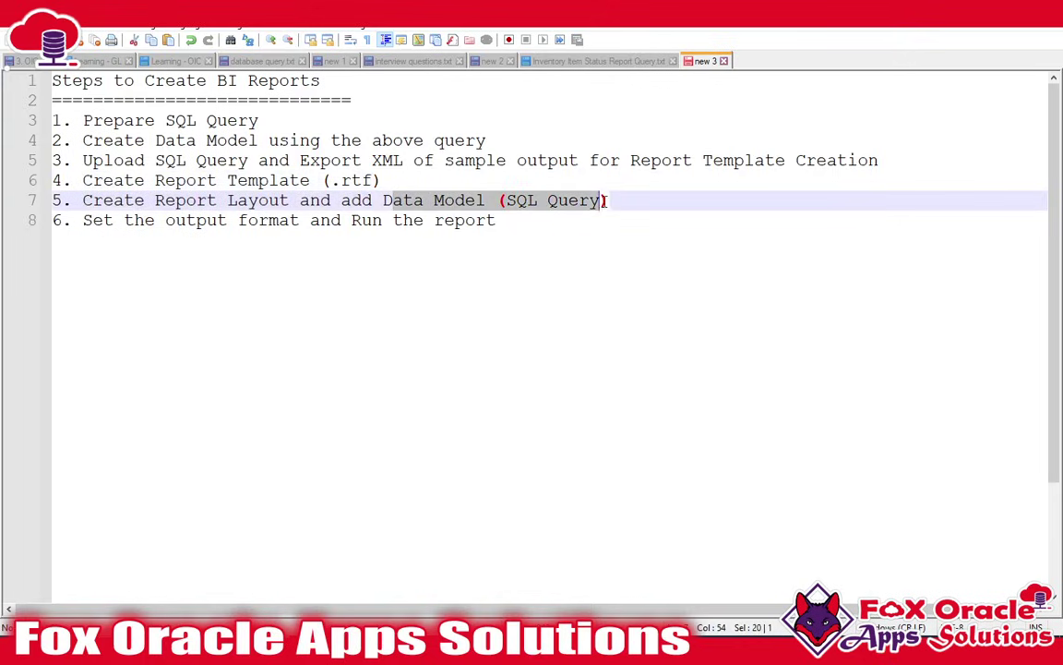
pyautogui.click(373, 225)
pyautogui.moveTo(82, 220); pyautogui.dragTo(300, 220)
pyautogui.click(585, 518)
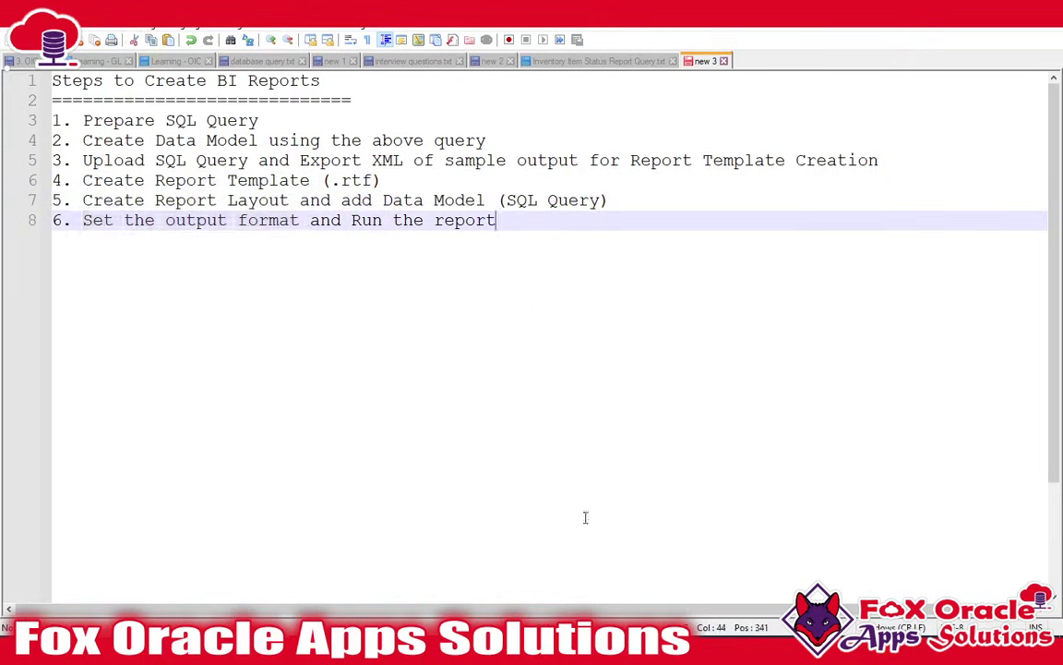
pyautogui.hotkey('alt', 'Tab')
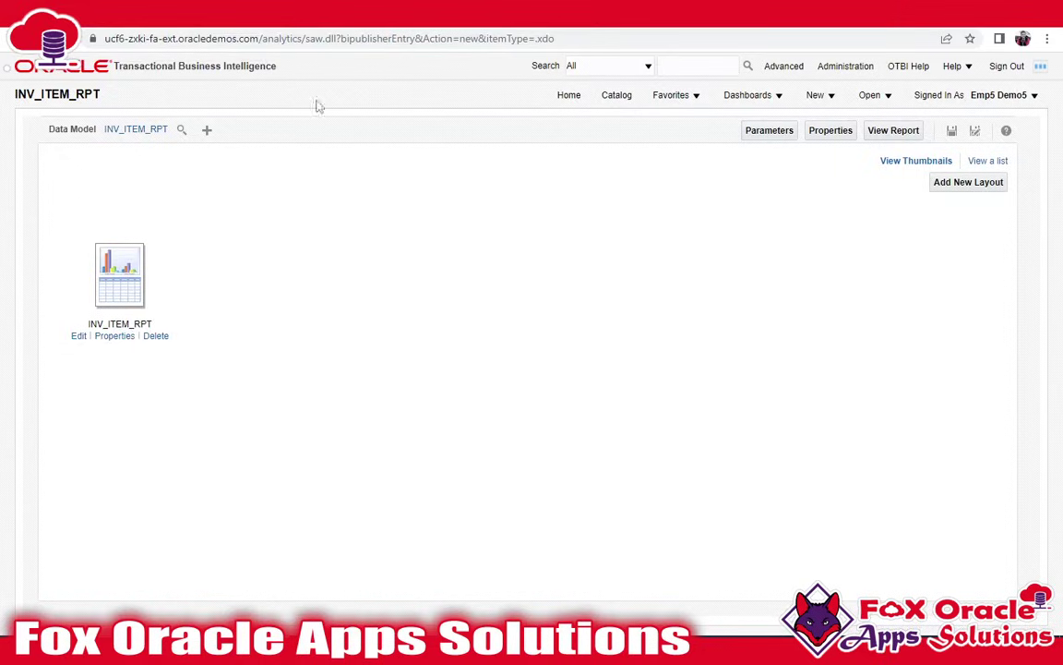
# - View the INV_ITEM_RPT report and examine its transaction rows, from the first records down to the middle of the output
pyautogui.click(891, 131)
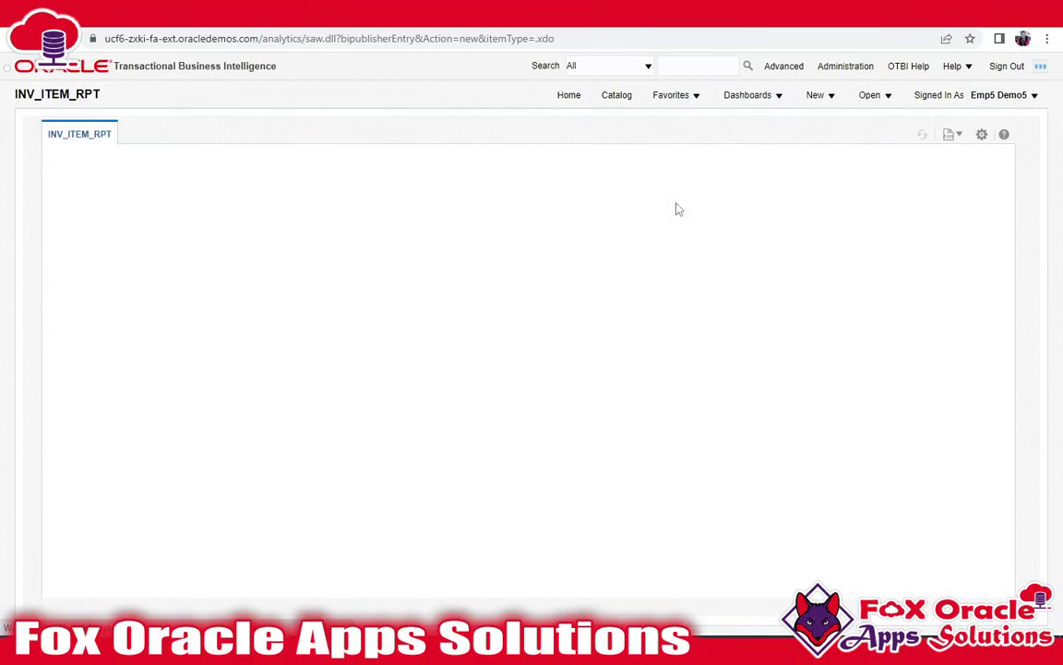
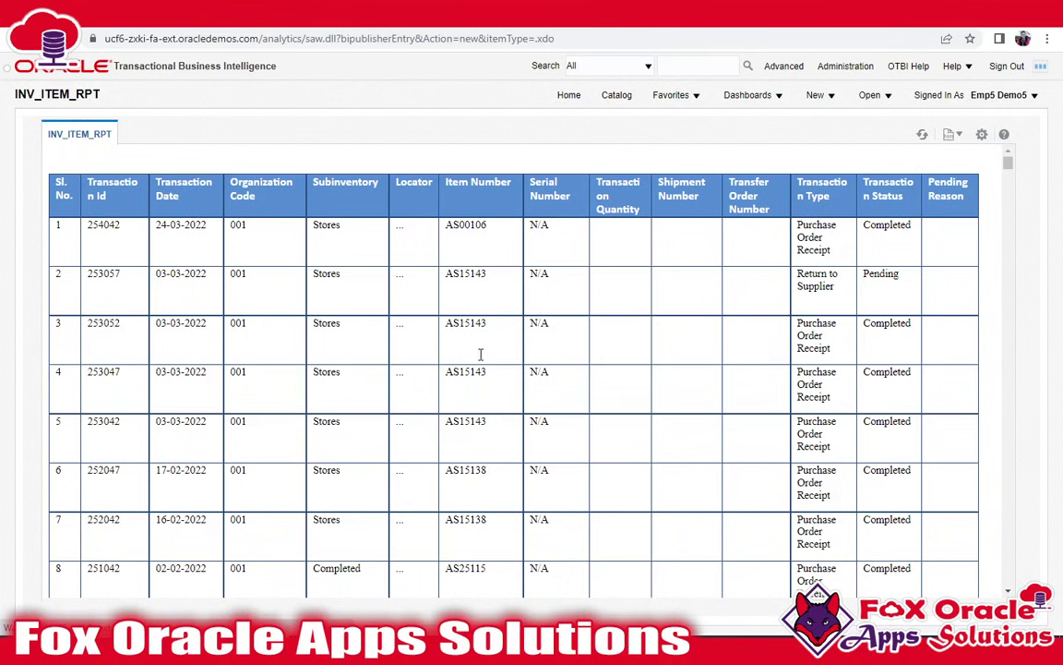
pyautogui.scroll(-5, 512, 370)
pyautogui.moveTo(545, 370); pyautogui.dragTo(496, 367)
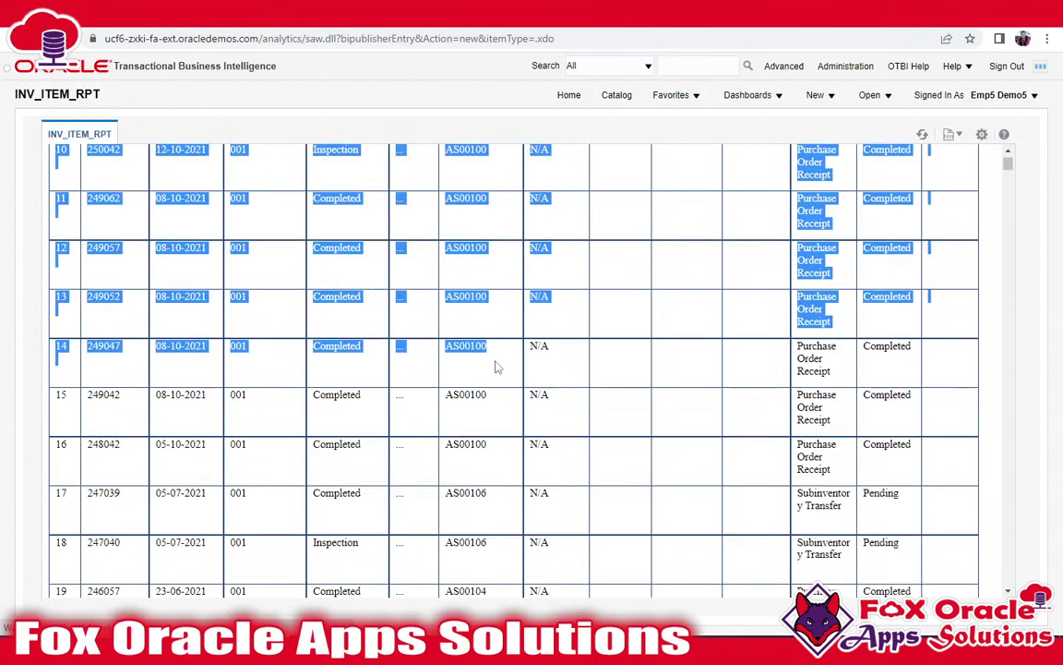
pyautogui.scroll(-8, 503, 378)
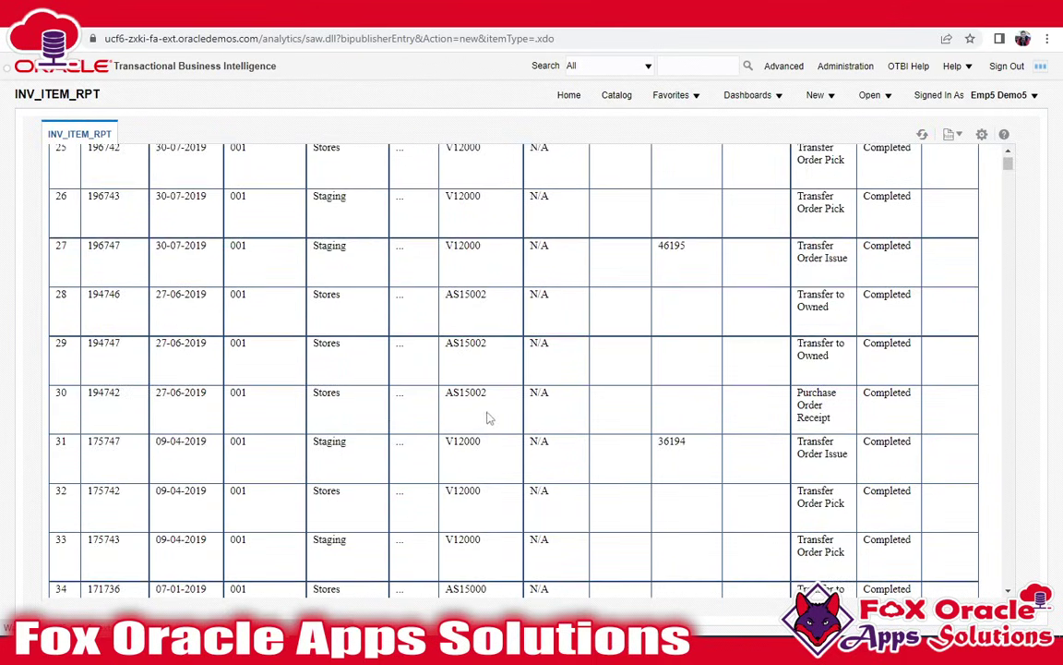
pyautogui.scroll(-6, 486, 420)
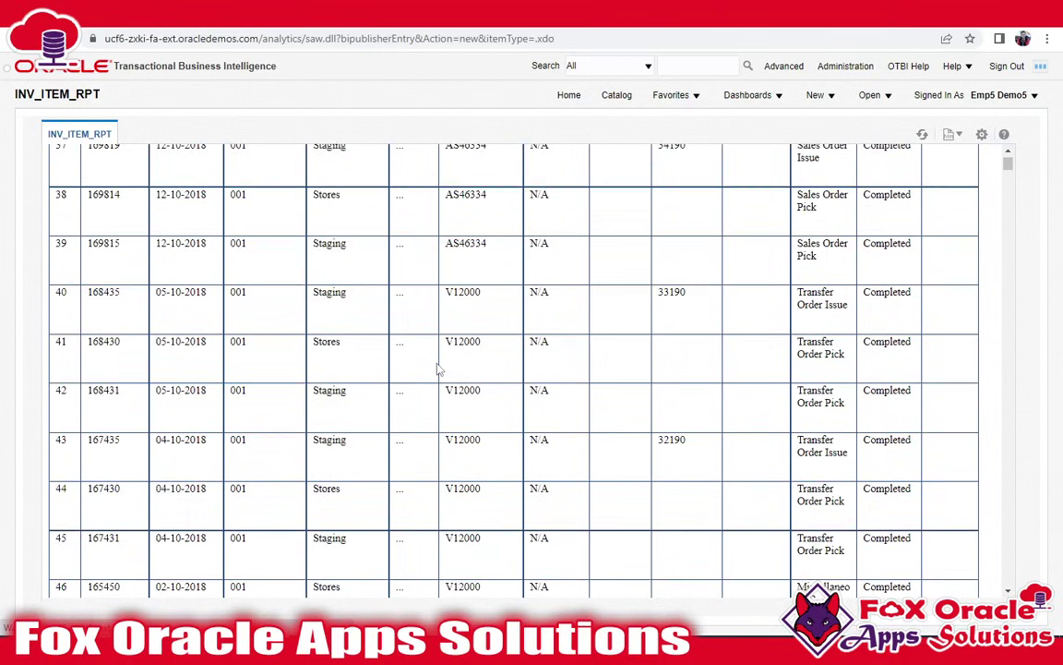
pyautogui.scroll(-3, 470, 369)
pyautogui.scroll(6, 646, 333)
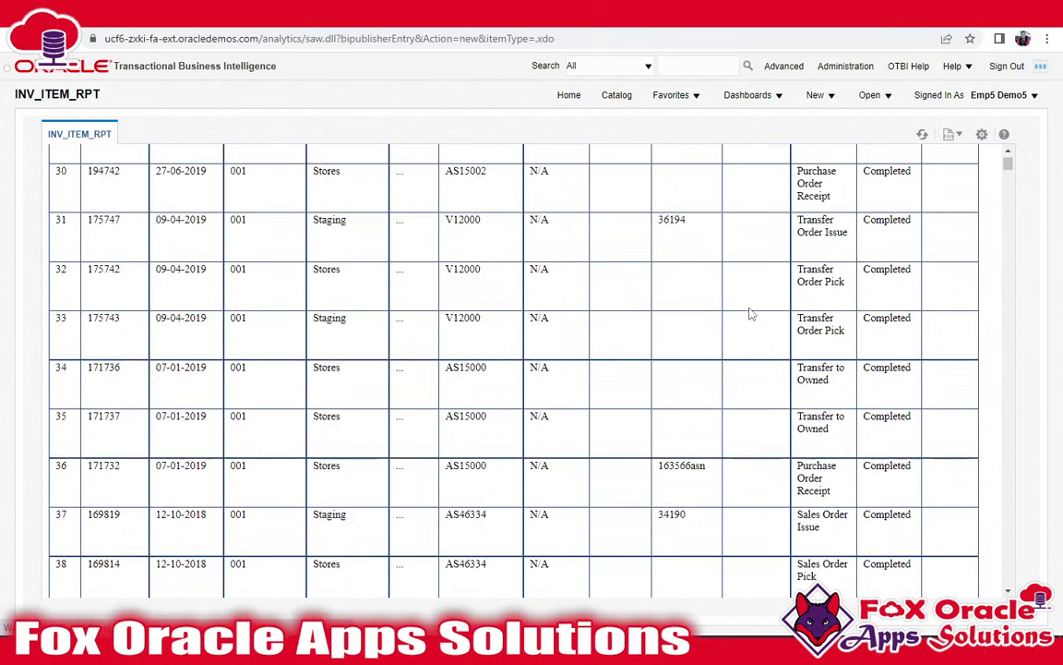
pyautogui.scroll(15, 751, 313)
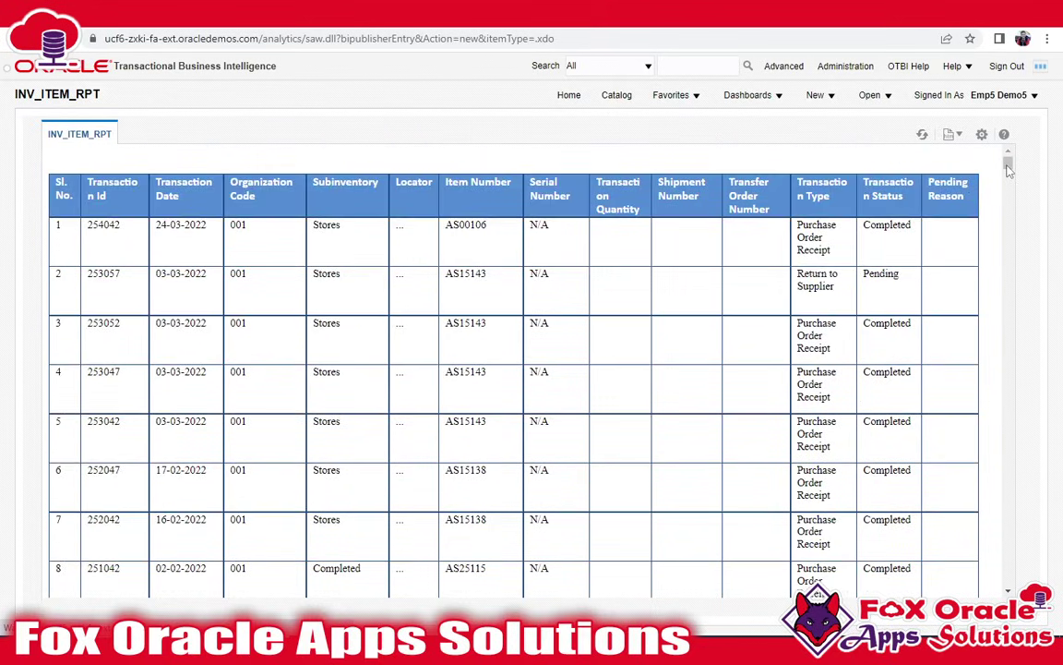
pyautogui.moveTo(1008, 165); pyautogui.dragTo(991, 447)
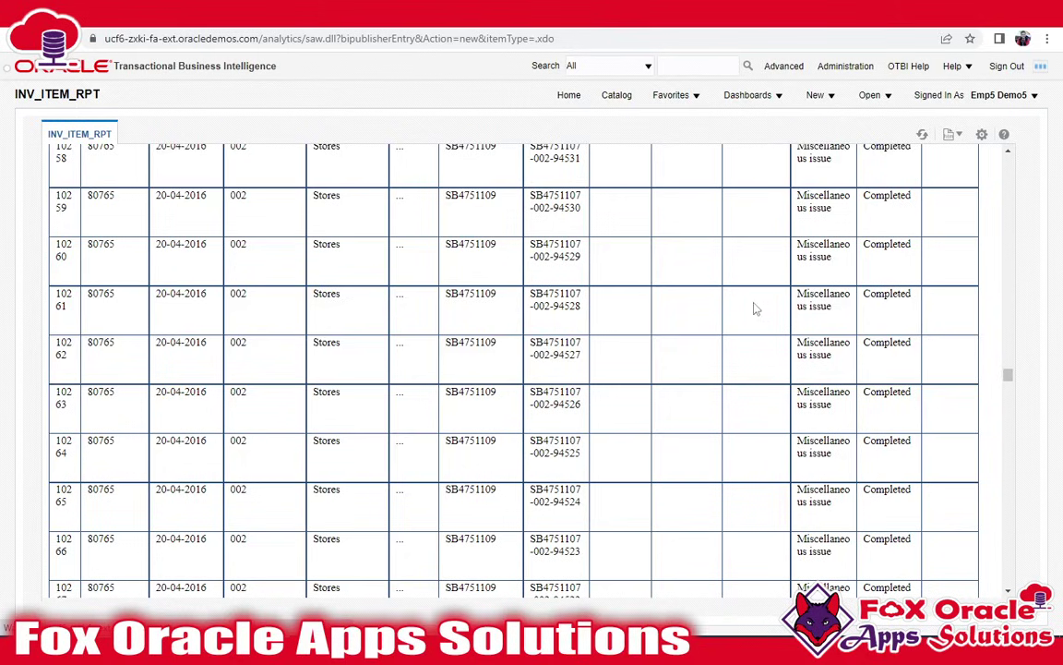
pyautogui.scroll(20, 729, 311)
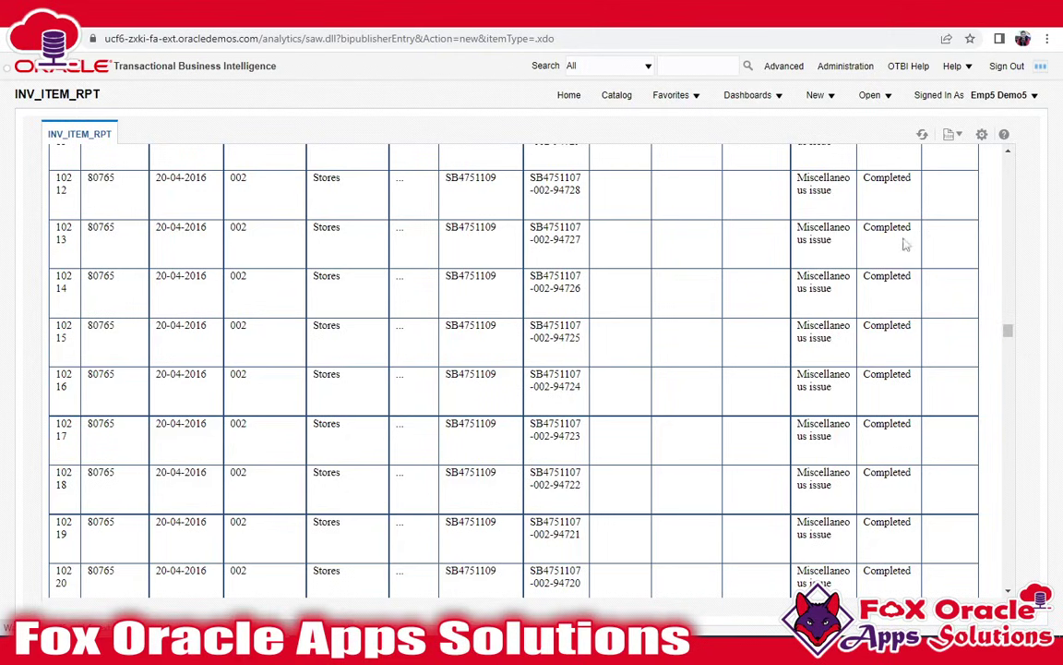
pyautogui.scroll(-4, 776, 258)
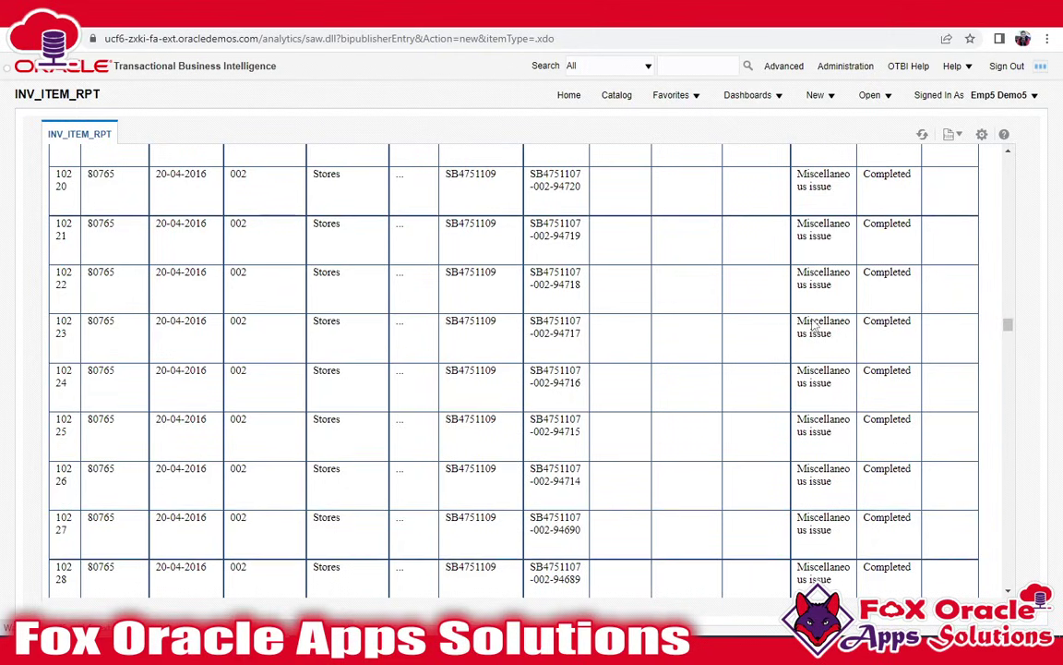
pyautogui.moveTo(1008, 324); pyautogui.dragTo(1061, 176)
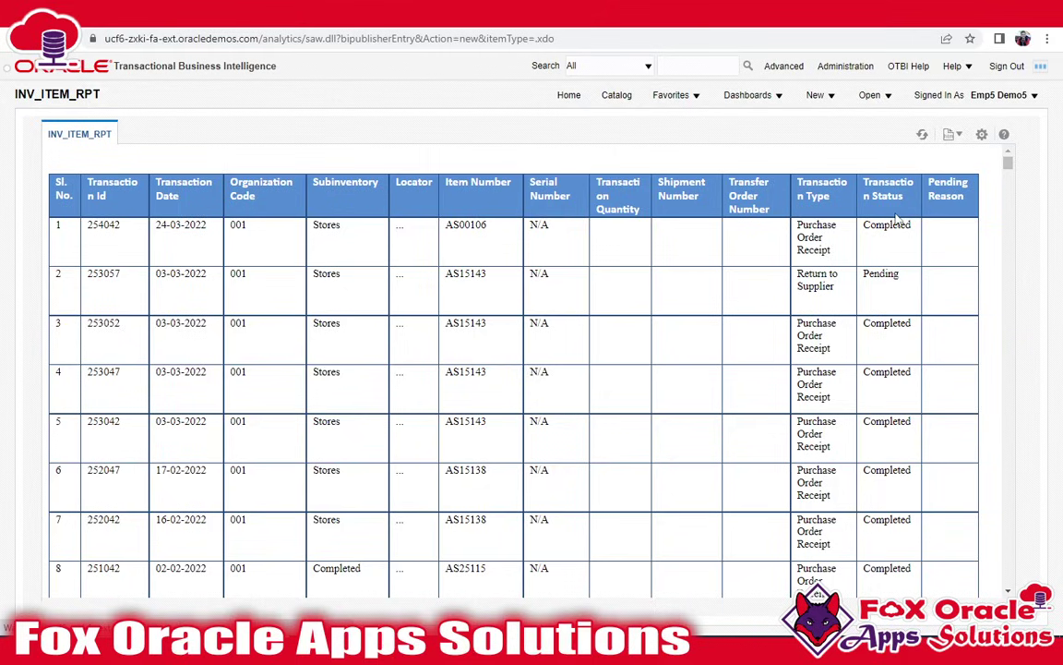
# - Return to editing the INV_ITEM_RPT report and show its layouts as a list
pyautogui.click(983, 136)
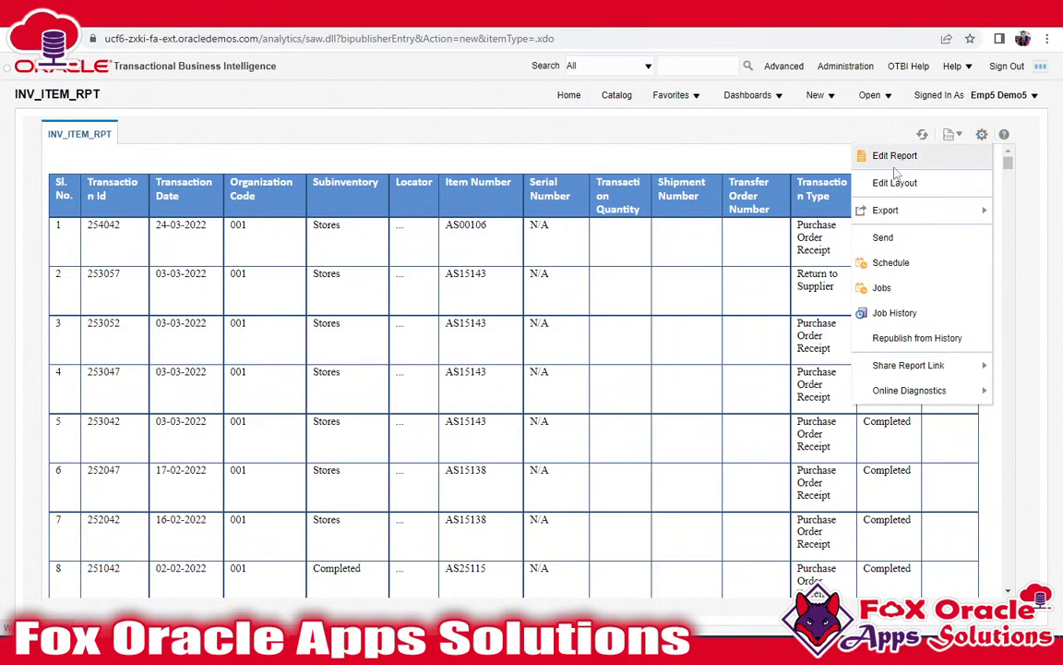
pyautogui.click(870, 189)
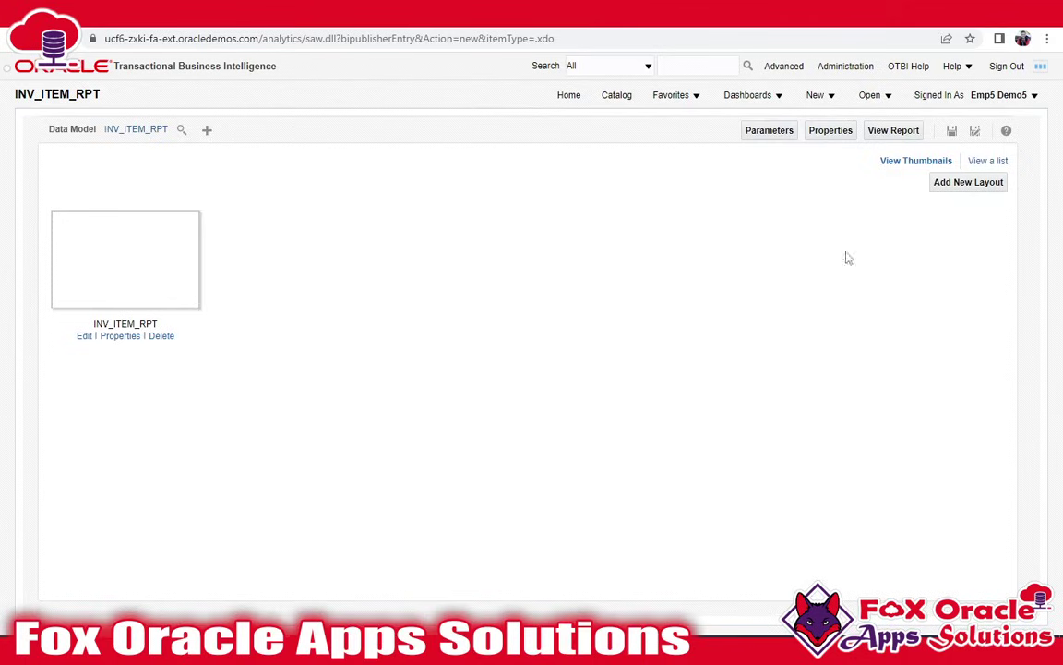
pyautogui.click(996, 163)
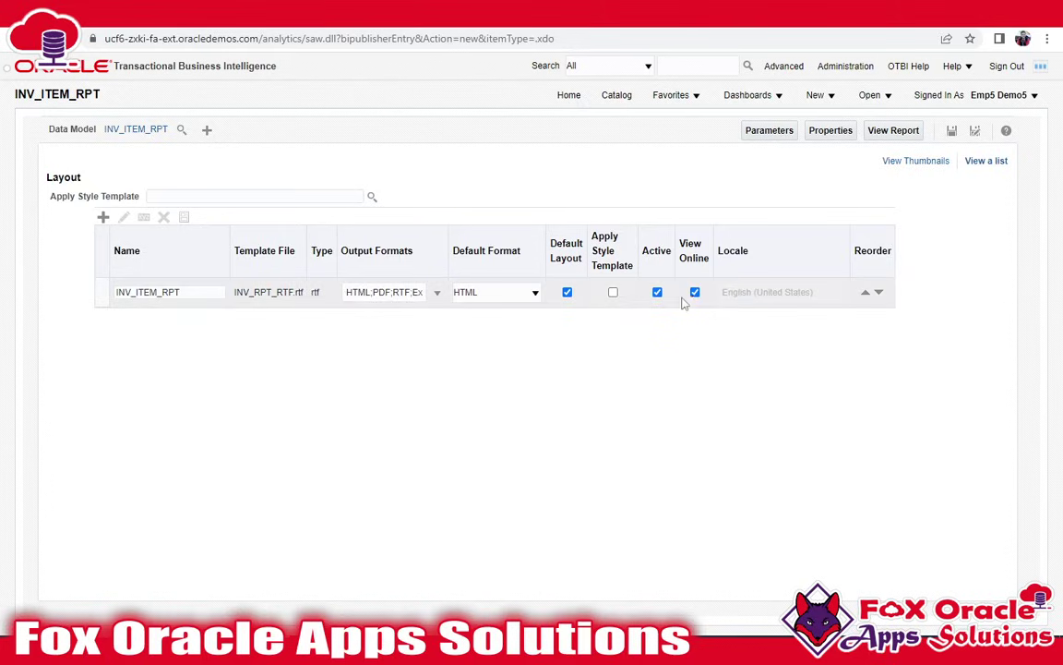
# - Enable Data (XML) and Data (CSV) as additional output formats for the INV_ITEM_RPT layout
pyautogui.click(499, 293)
pyautogui.click(408, 295)
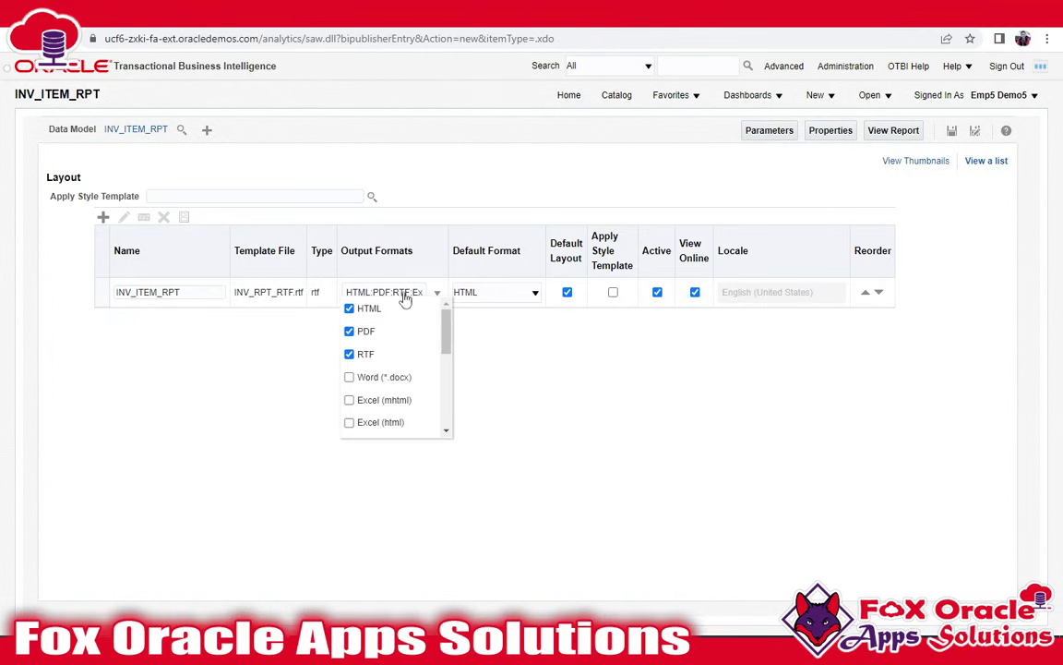
pyautogui.scroll(-1, 406, 360)
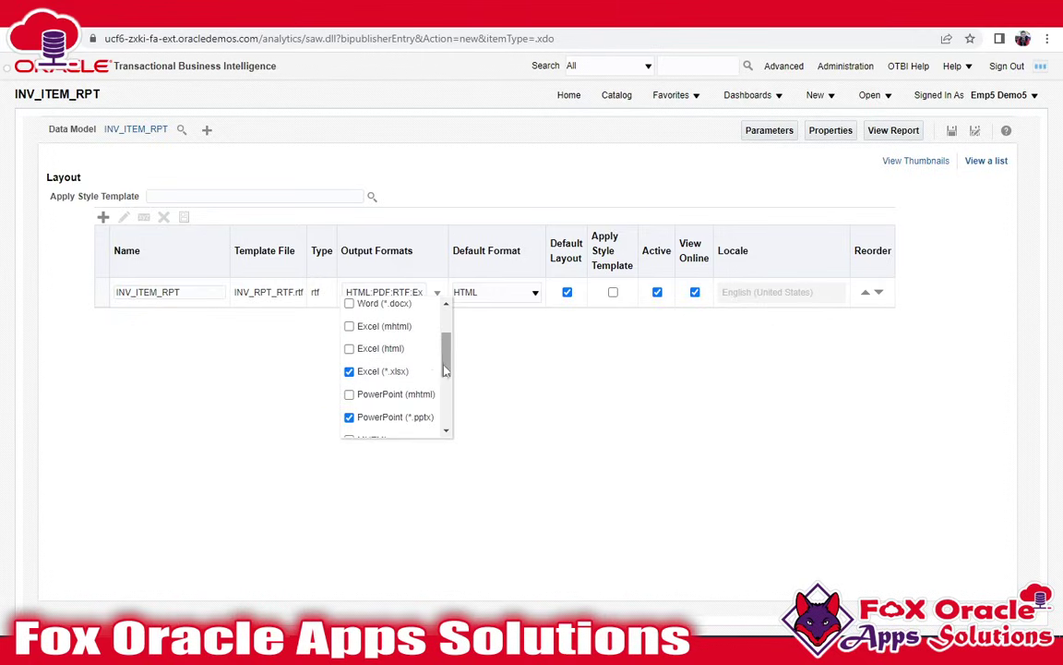
pyautogui.moveTo(445, 362); pyautogui.dragTo(445, 421)
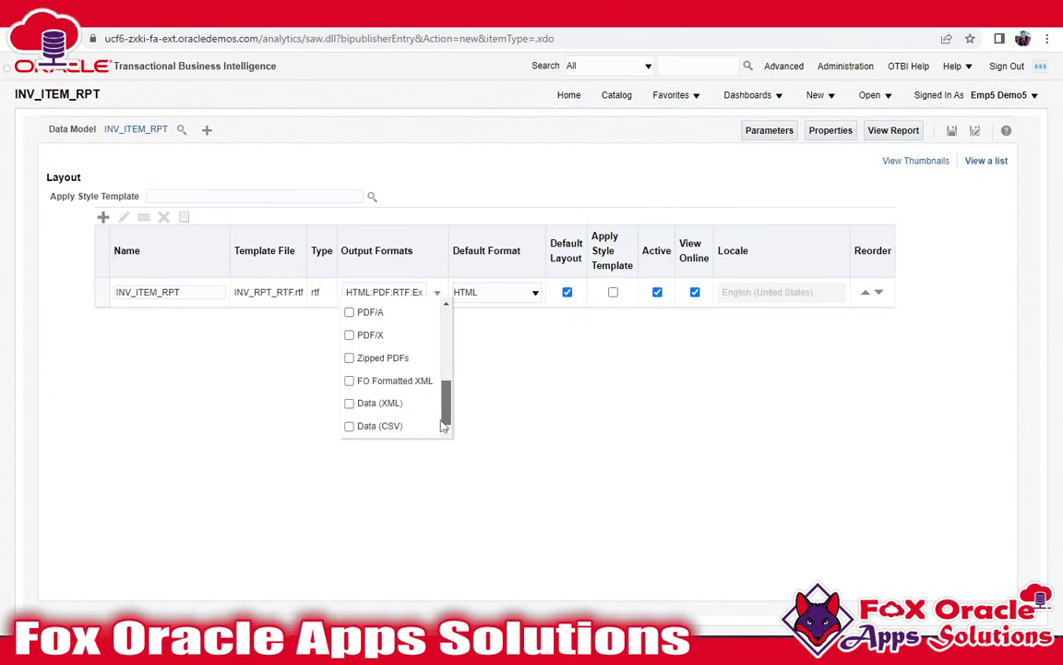
pyautogui.click(367, 428)
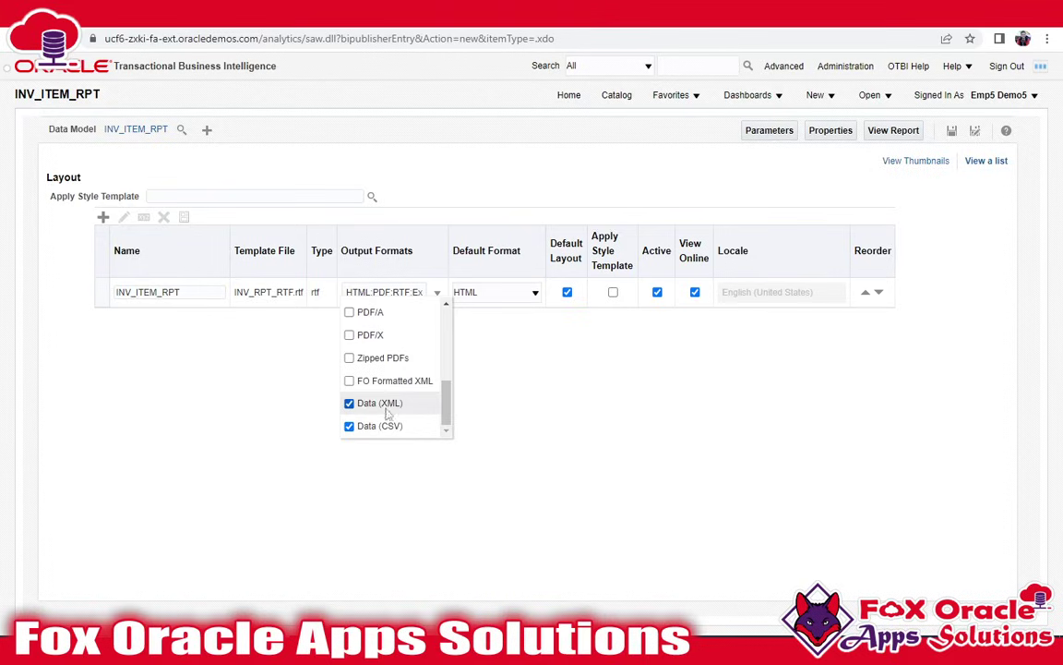
pyautogui.scroll(1, 397, 411)
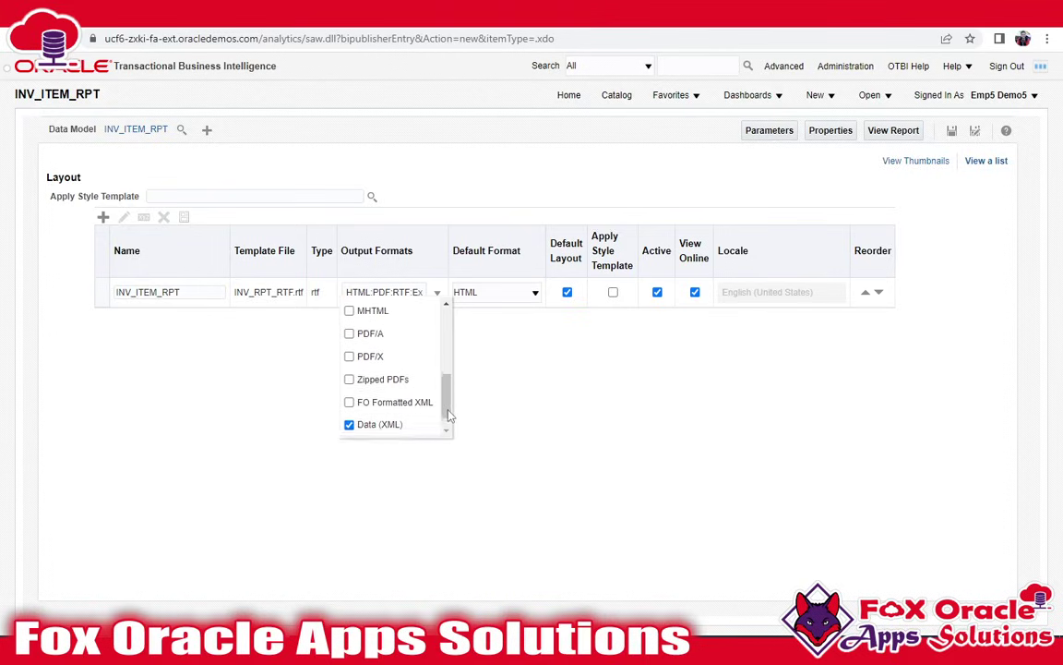
pyautogui.scroll(-1, 449, 415)
pyautogui.scroll(5, 408, 379)
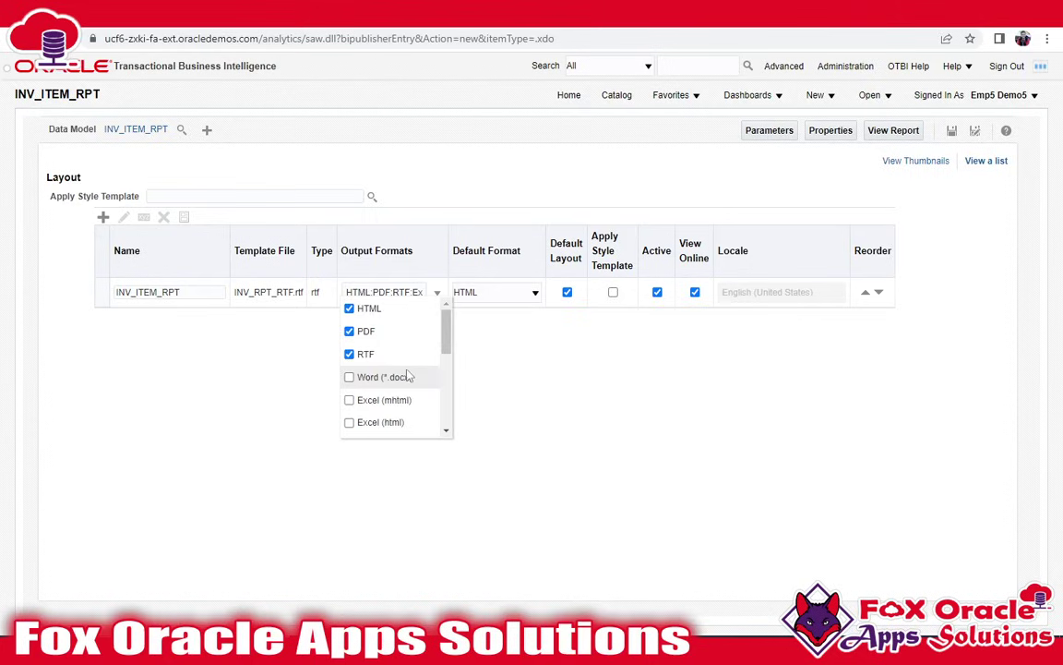
pyautogui.scroll(-3, 408, 387)
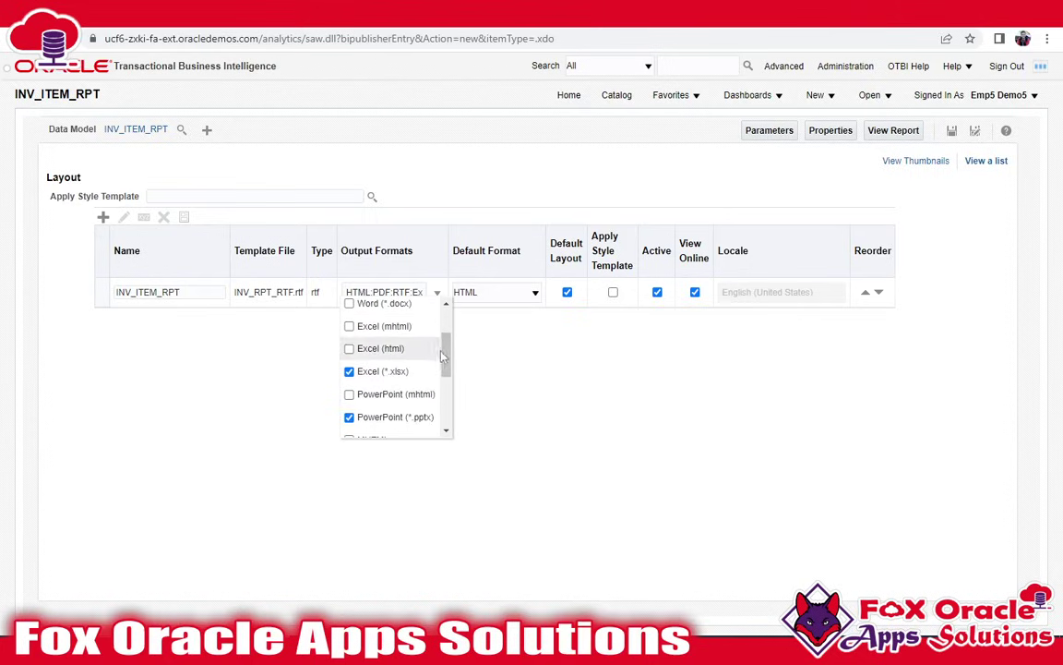
pyautogui.click(461, 295)
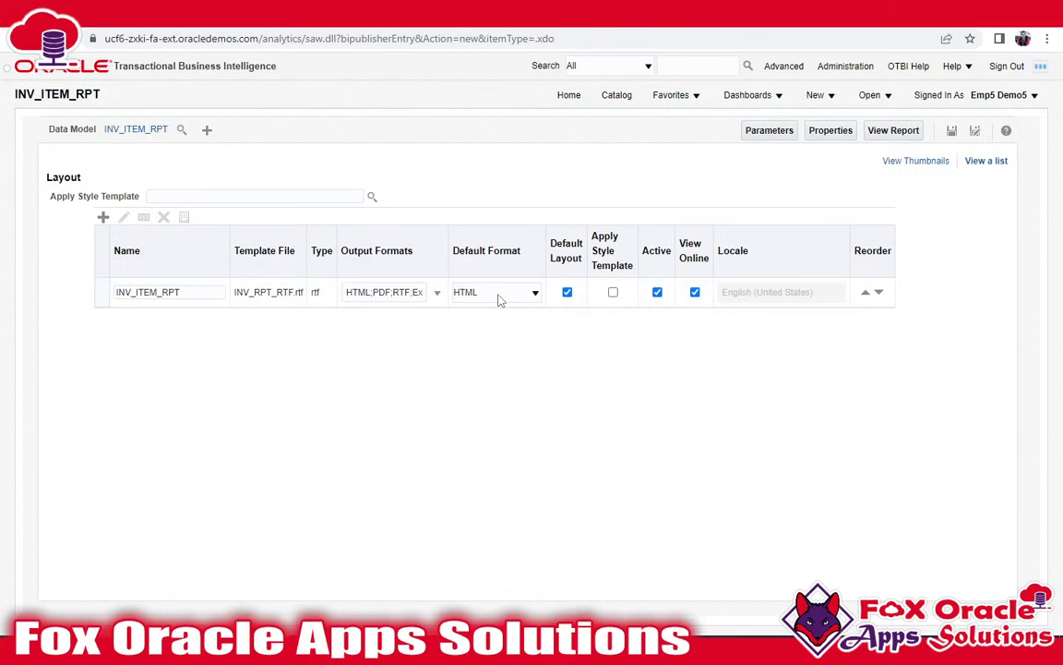
# - Set the layout's default format to Excel (*.xlsx), save the report and view it
pyautogui.click(499, 297)
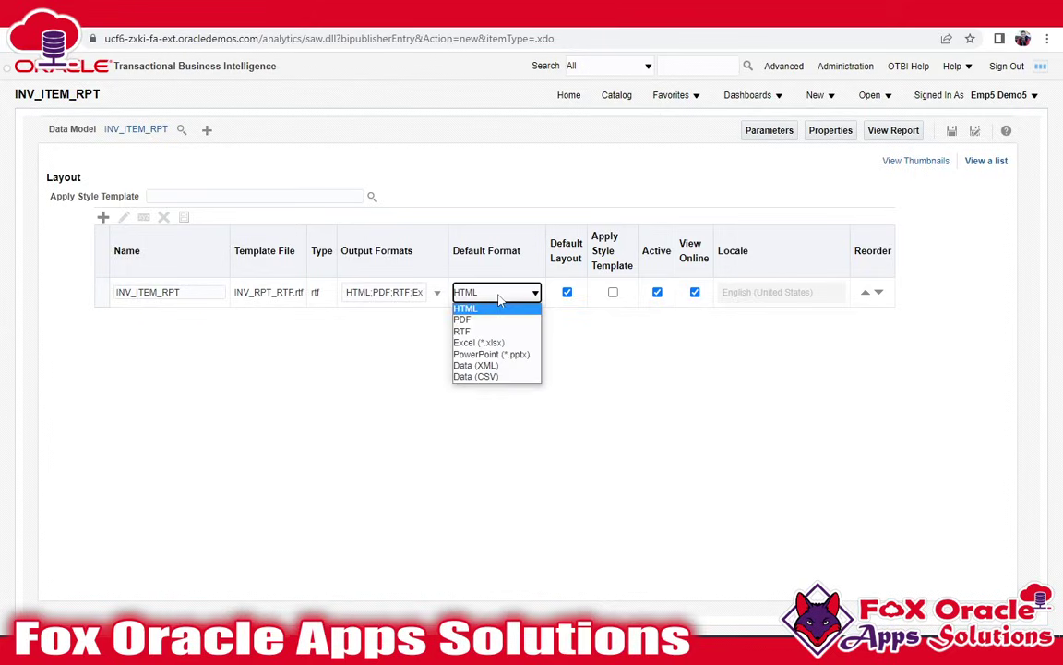
pyautogui.click(472, 347)
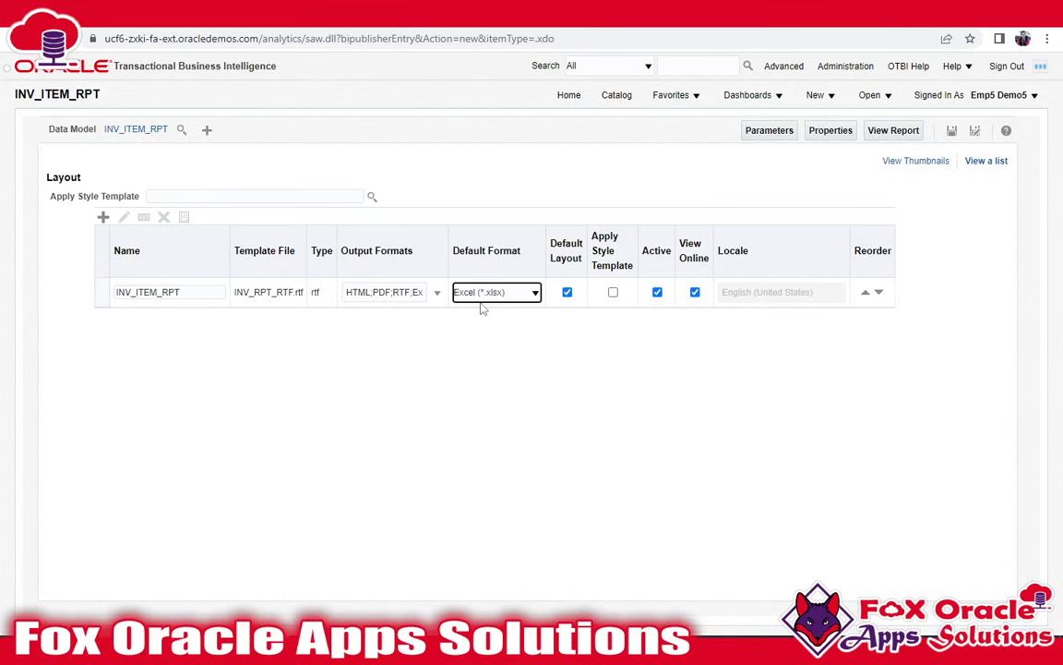
pyautogui.click(953, 134)
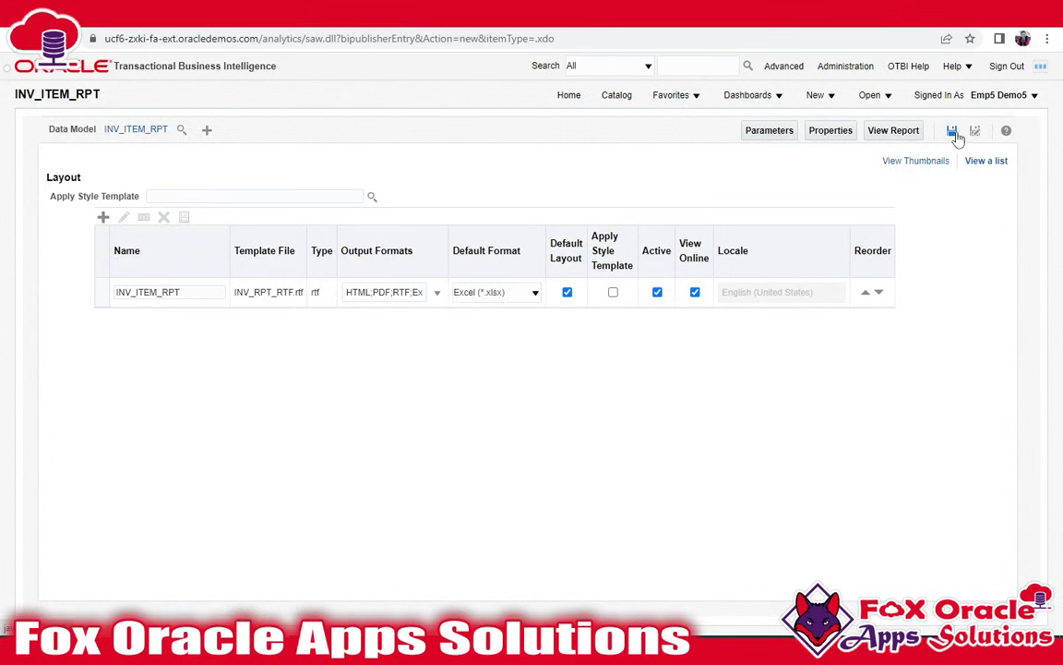
pyautogui.click(892, 132)
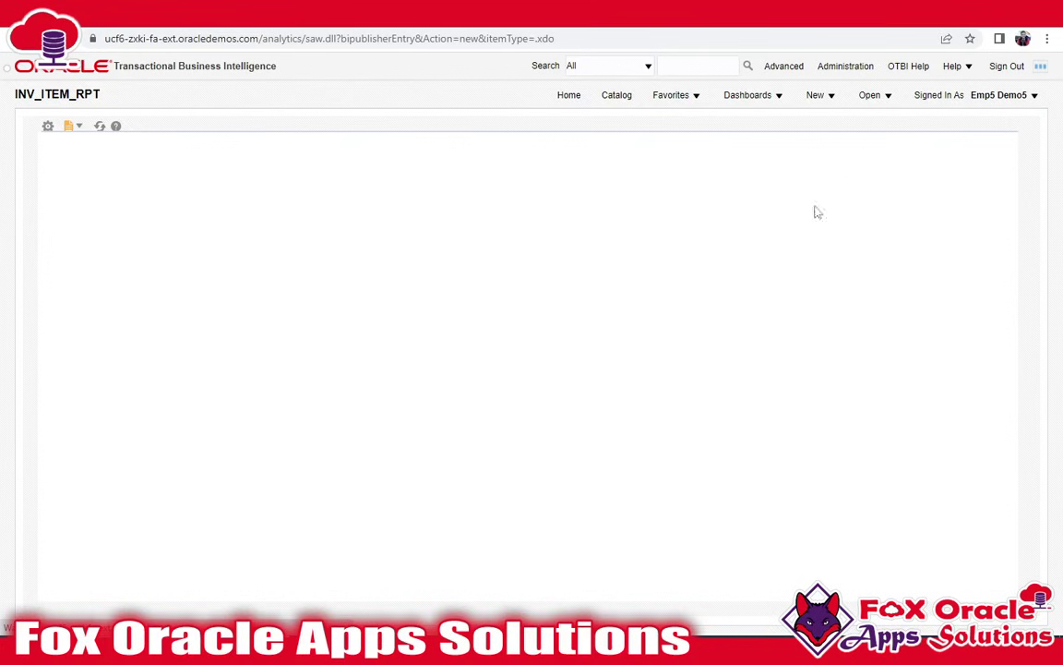